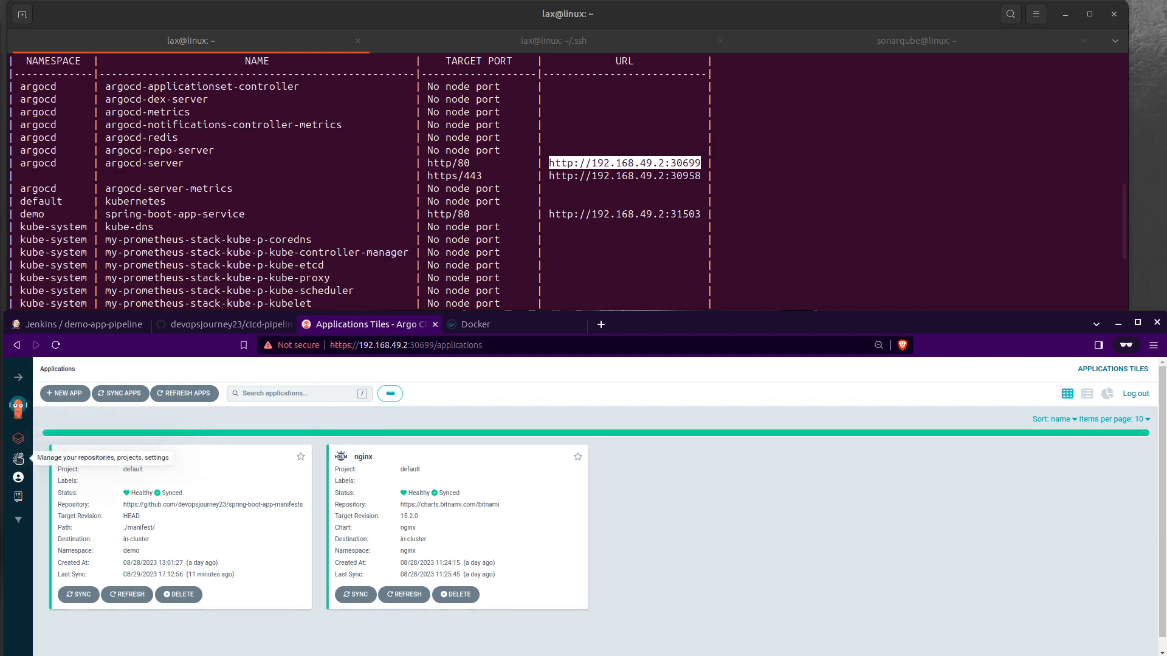
Step: Review the repositories connected in the Argo CD settings and return to the applications overview
left_click(18, 458)
left_click(373, 449)
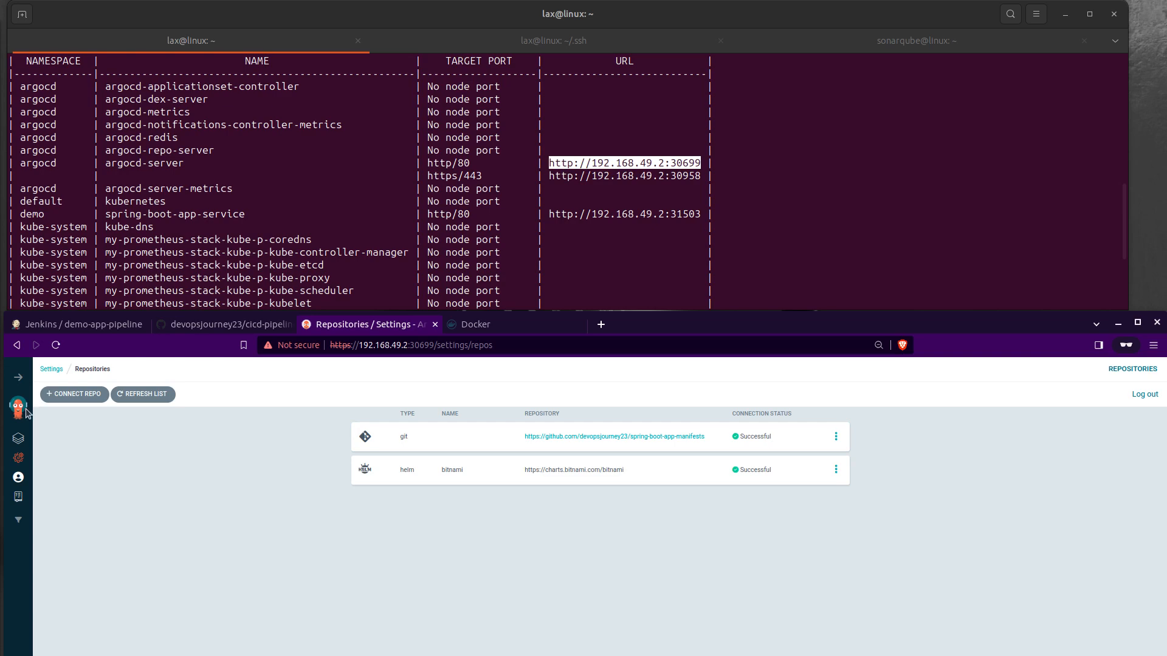
left_click(18, 438)
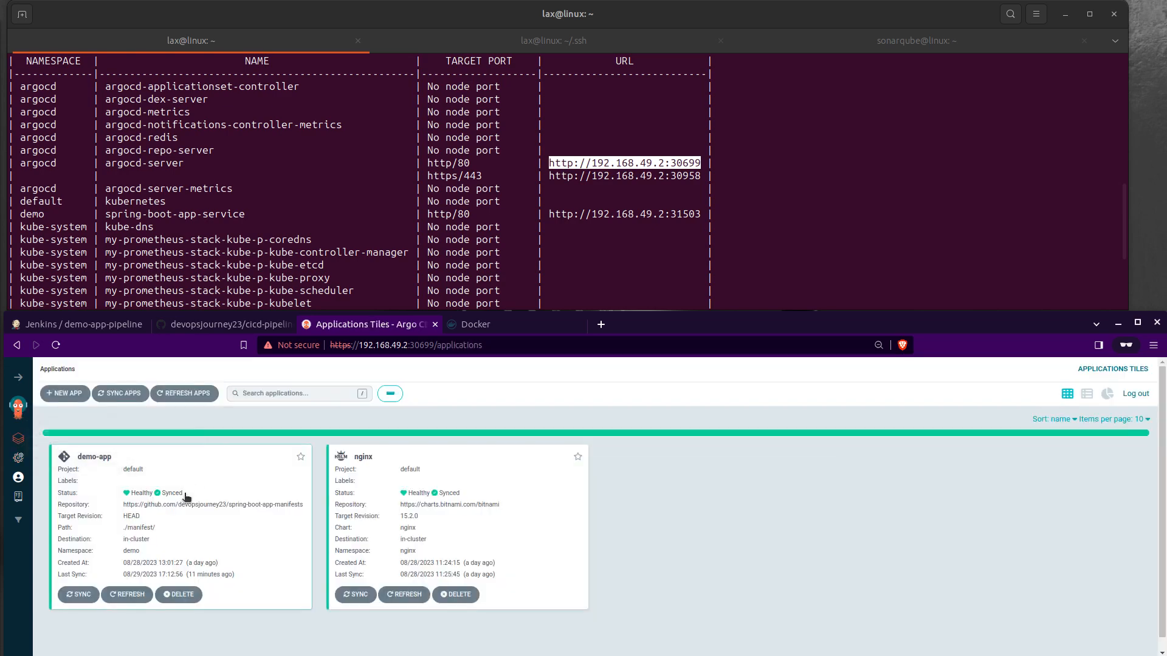
Step: Open the demo-app application and examine its sync status and resource tree down to the running pods
left_click(177, 516)
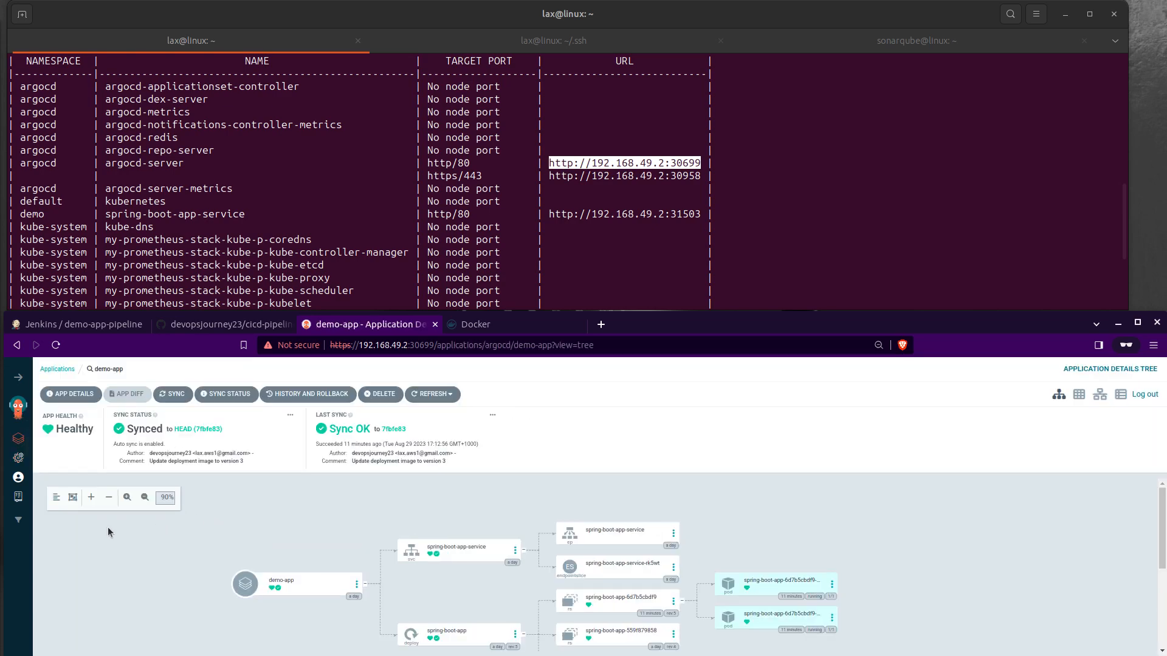
scroll(138, 534, "down", 1)
scroll(413, 547, "up", 1)
scroll(461, 647, "down", 1)
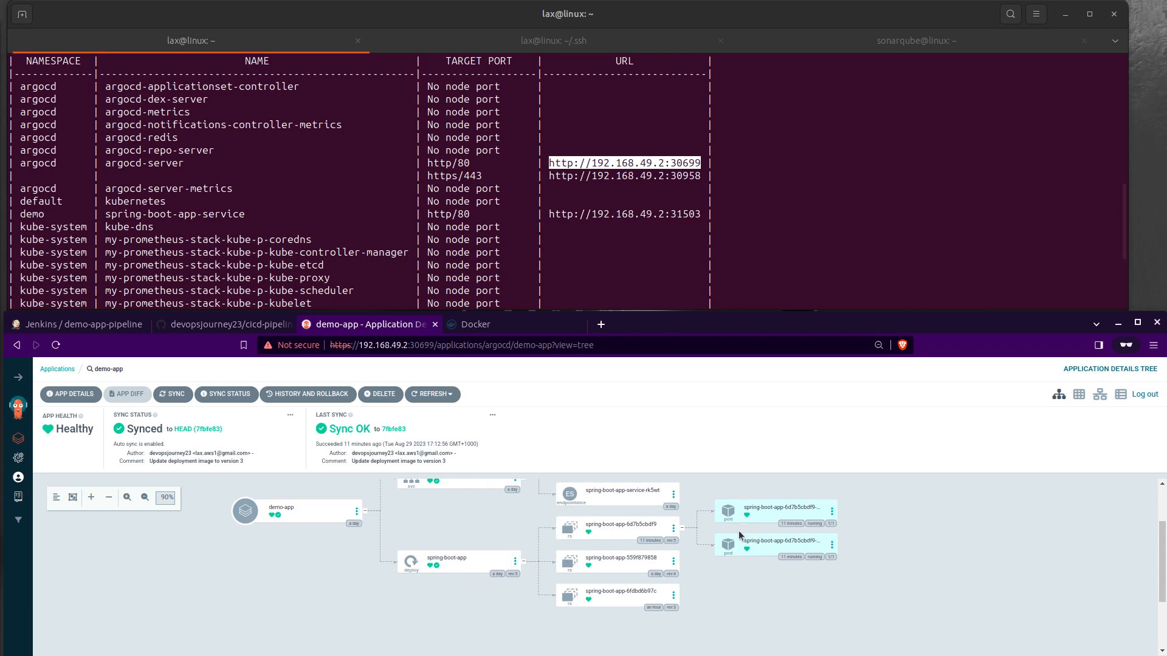
scroll(444, 573, "up", 1)
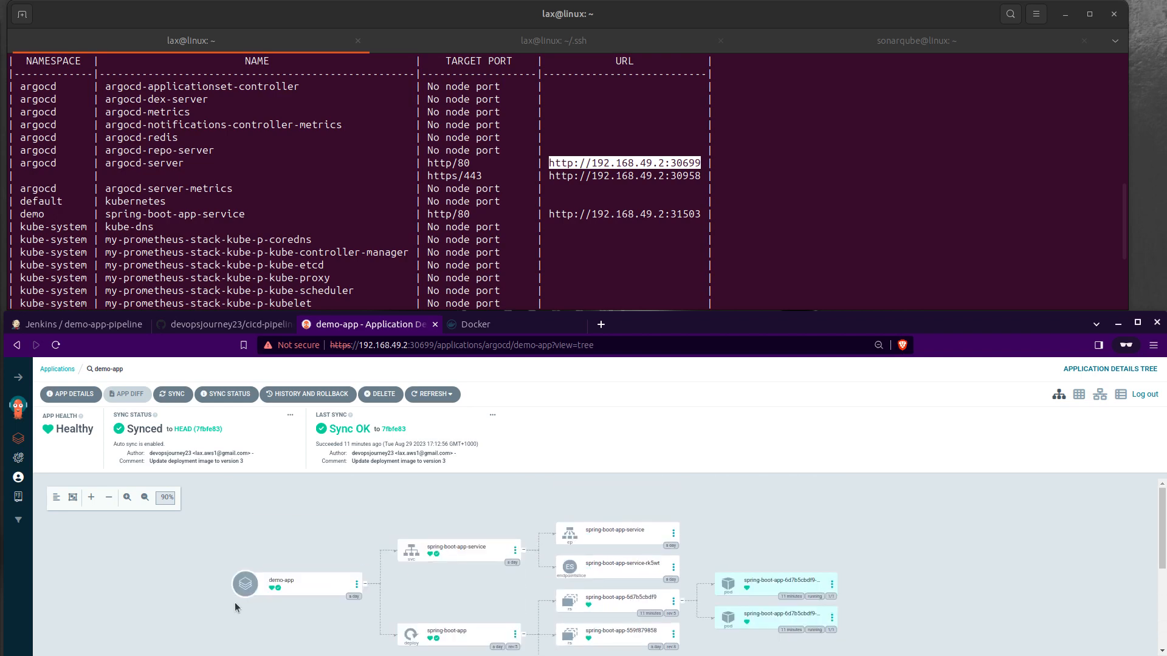
Step: Inspect the container image tag in the live manifest of the spring-boot-app deployment and return to the resource tree
left_click(465, 643)
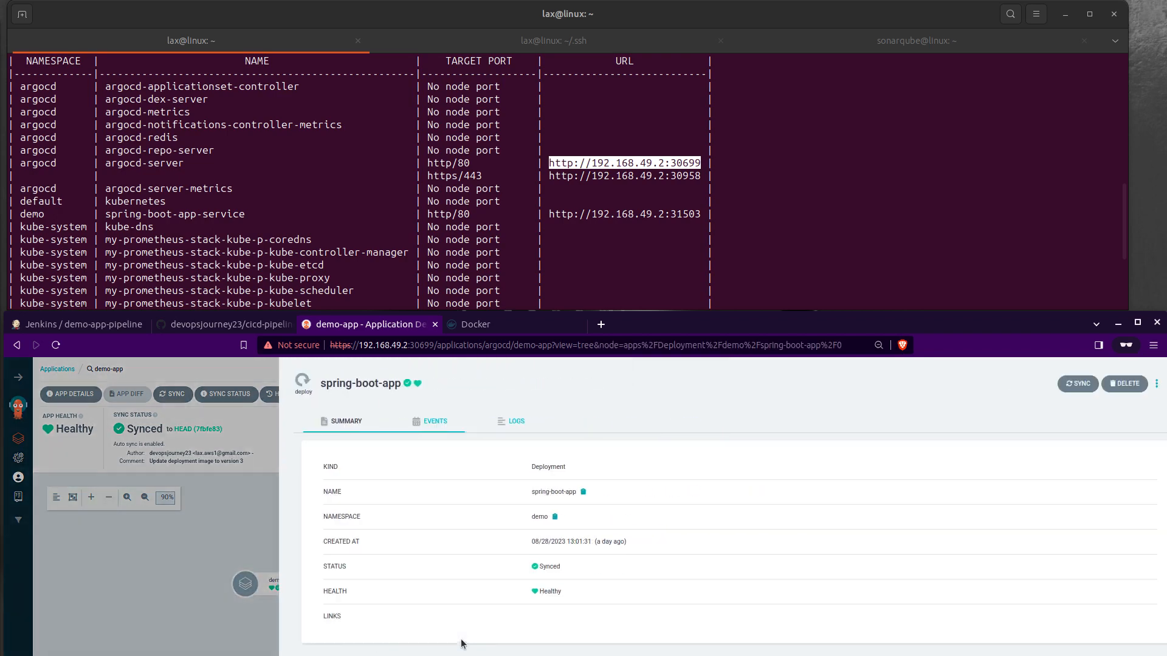
scroll(440, 518, "down", 5)
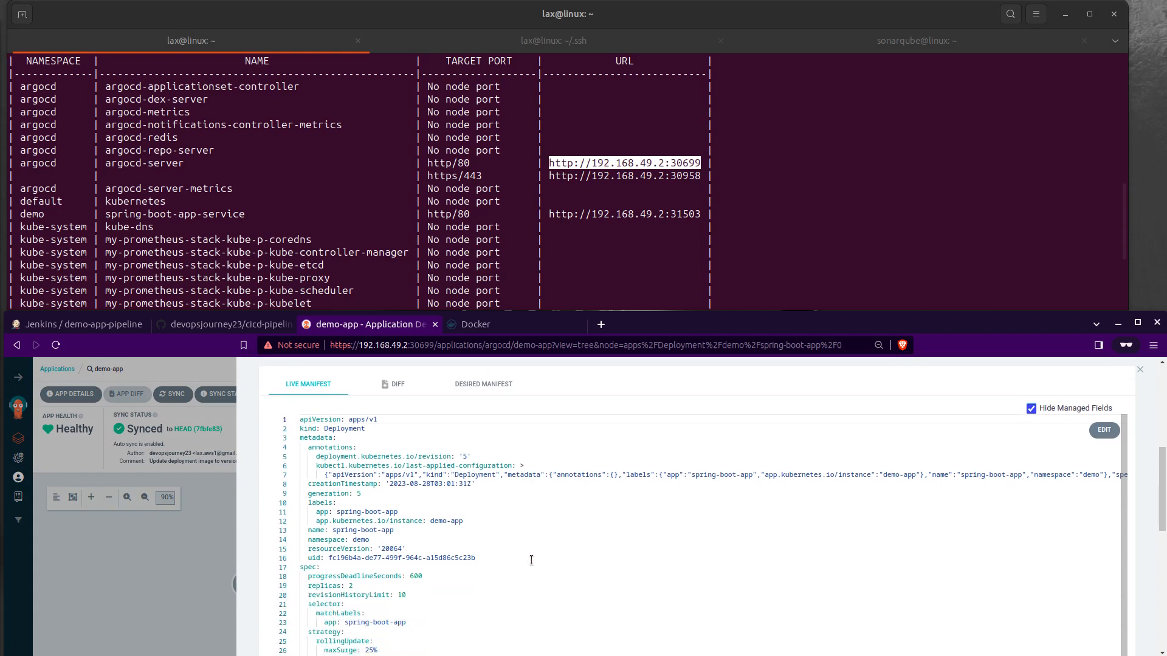
scroll(531, 560, "down", 3)
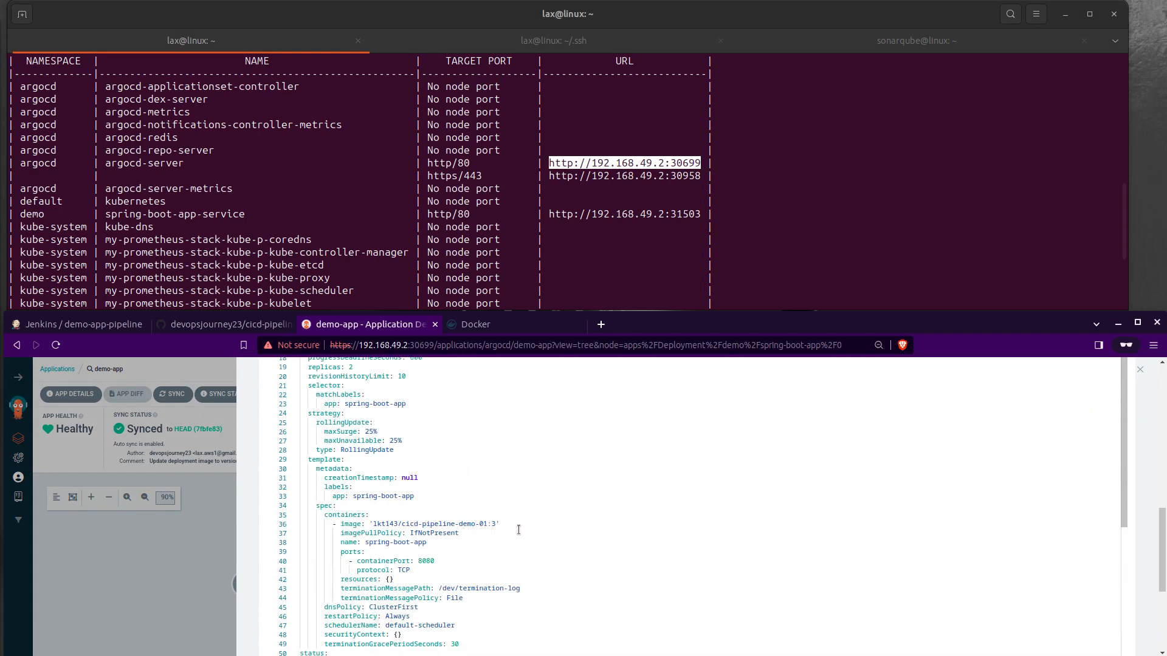
left_click_drag(512, 526, 487, 517)
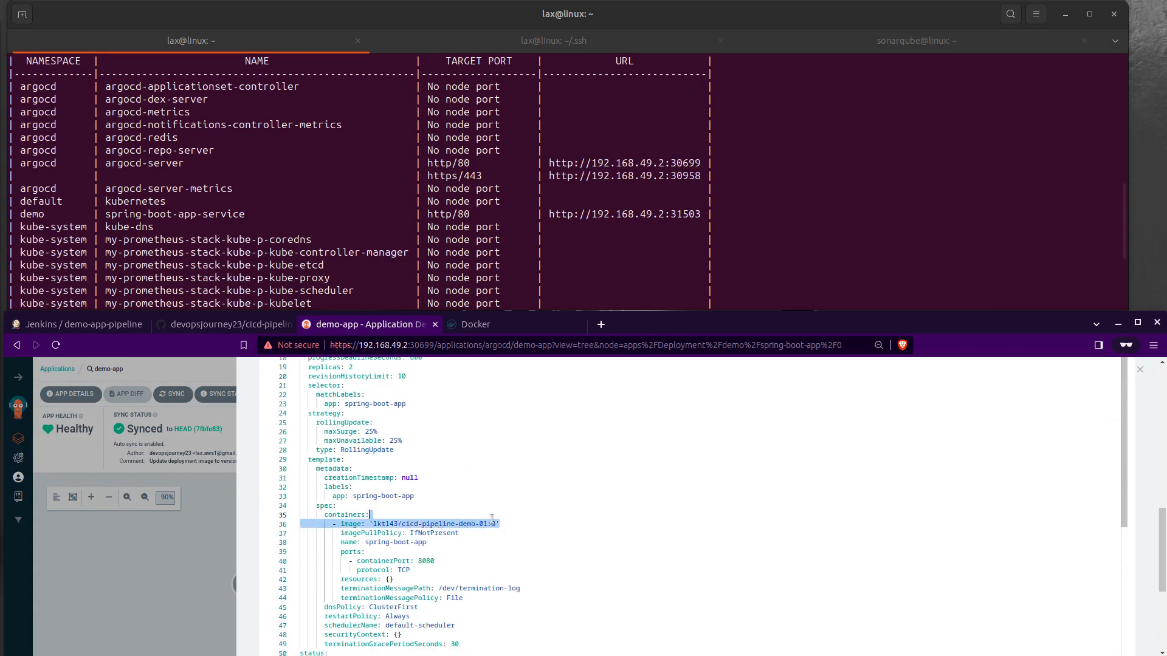
left_click(488, 524)
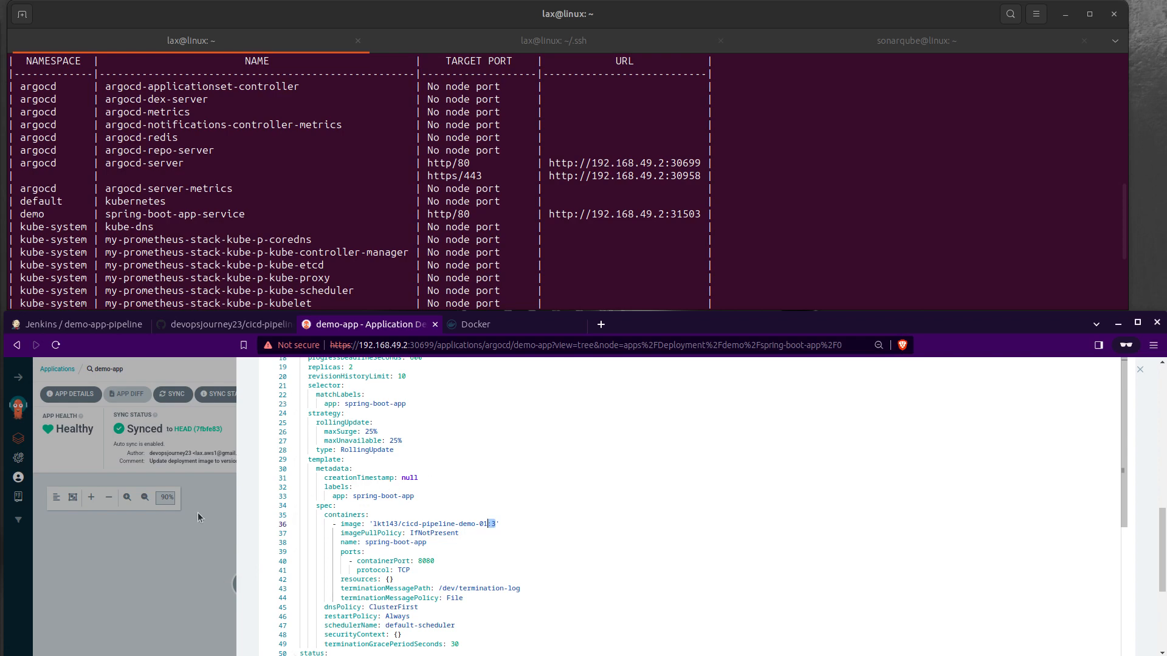
left_click(192, 548)
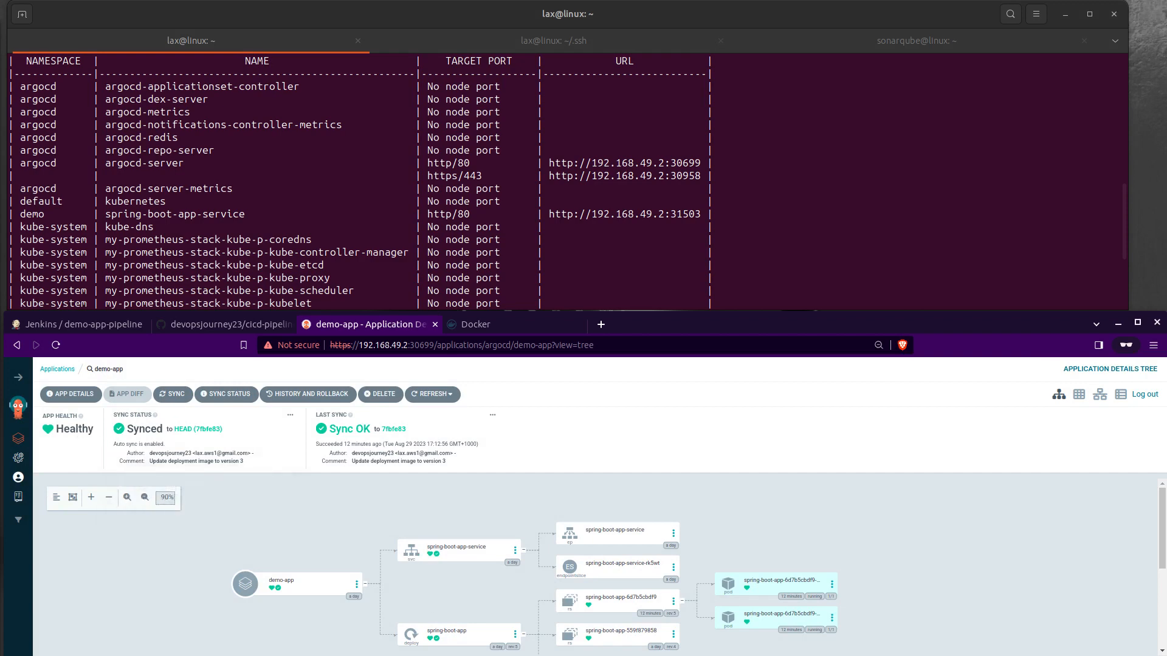
scroll(453, 642, "down", 1)
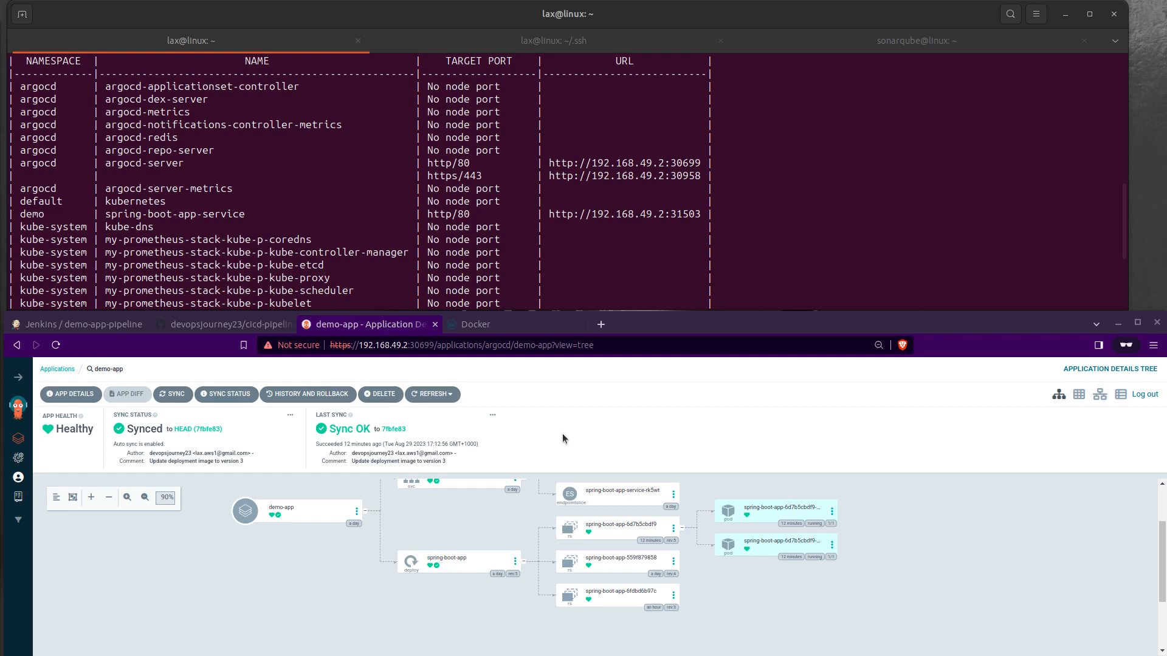
Step: In VS Code, add sh 'echo testing cicd process' below the existing echo line in the Jenkinsfile's Checkout stage and save the file
key("alt+Tab")
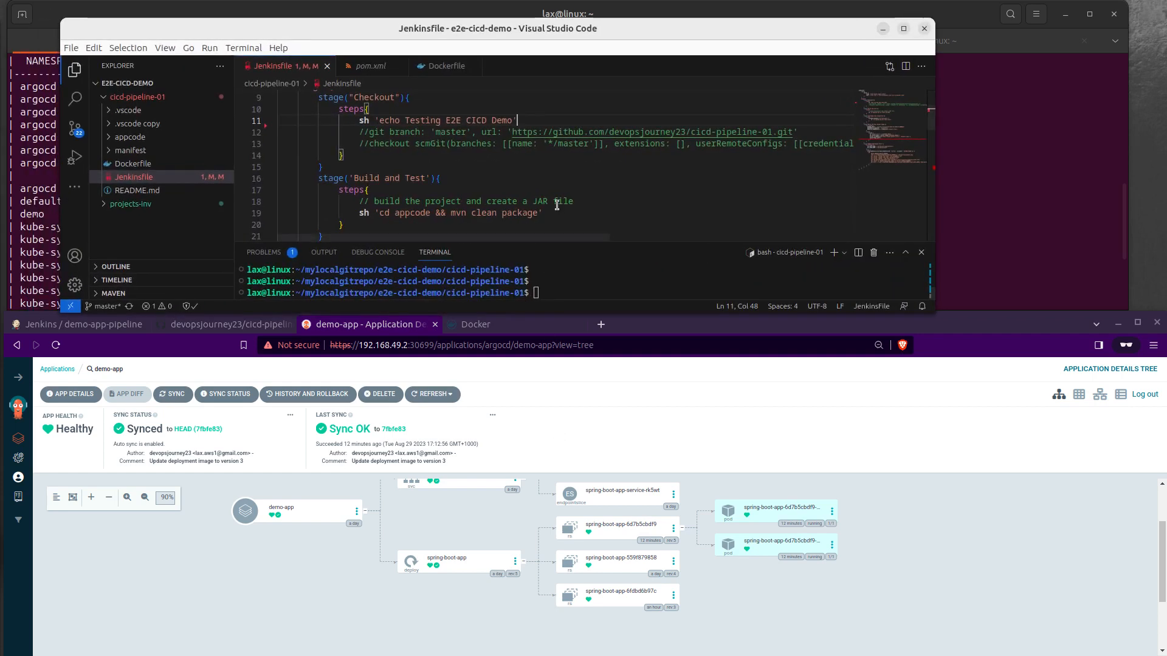
key("Return")
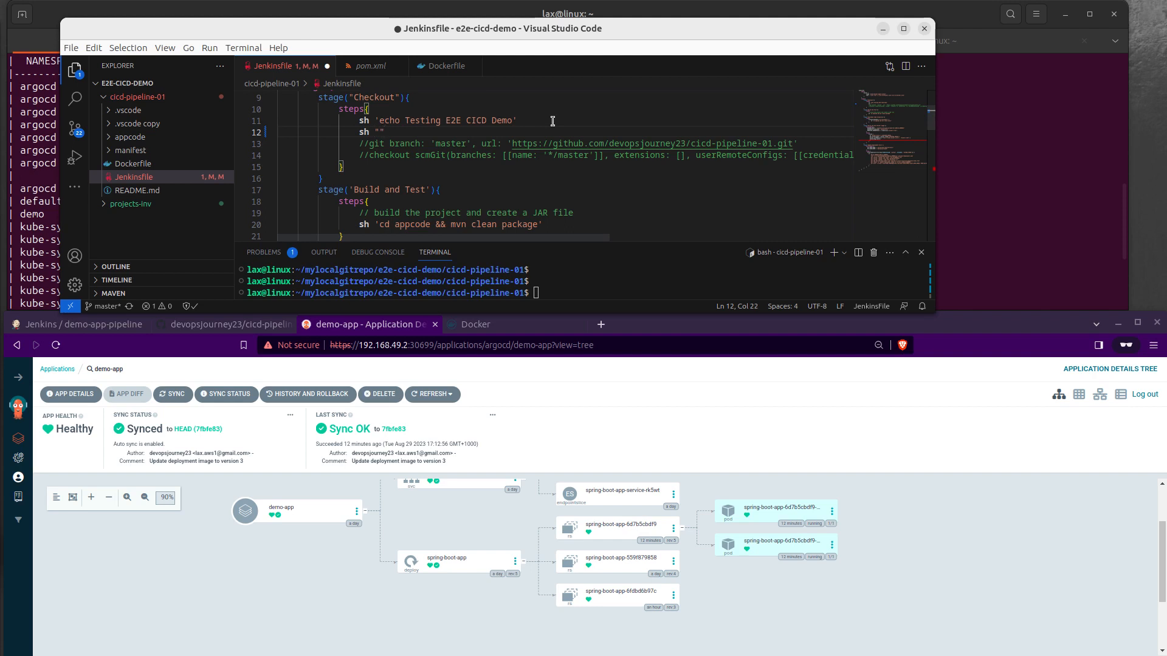
type("sh ''")
type("echo testing cic")
type("d po")
type("rocess")
left_click(544, 108)
key("ctrl+s")
Step: Stage all changes with git add . and commit them with the message "testing cicd pipeline"
left_click(585, 293)
type("git add .")
key("Return")
type("git commit -m \"\"")
key("Left")
type("testing cicd pipeline")
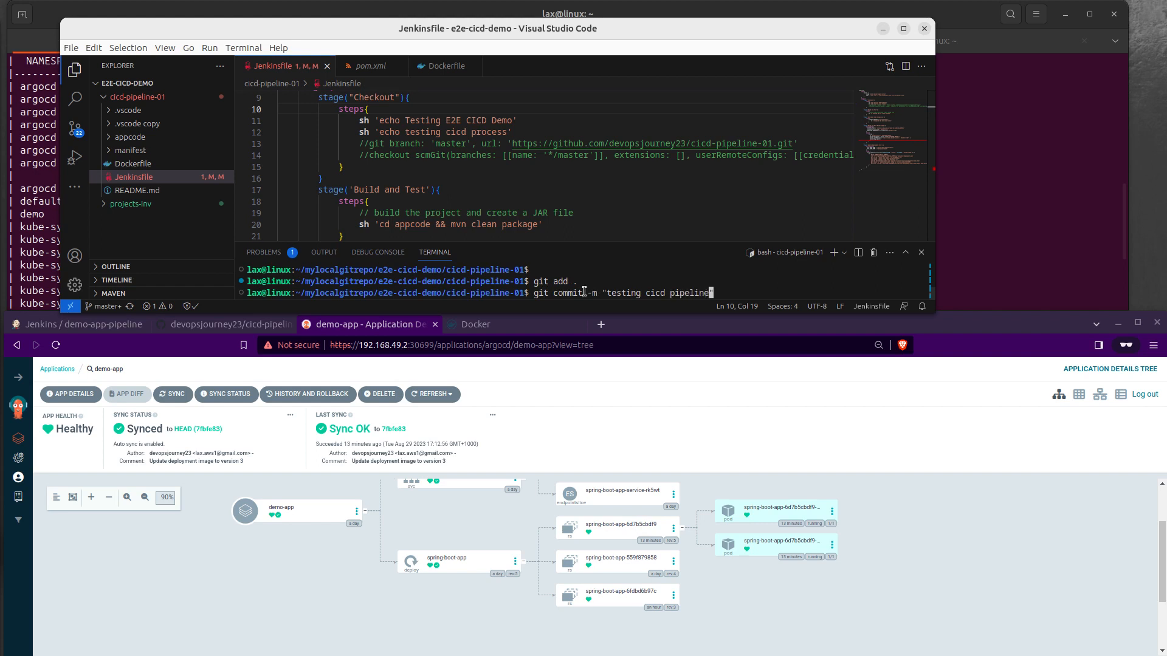
key("Return")
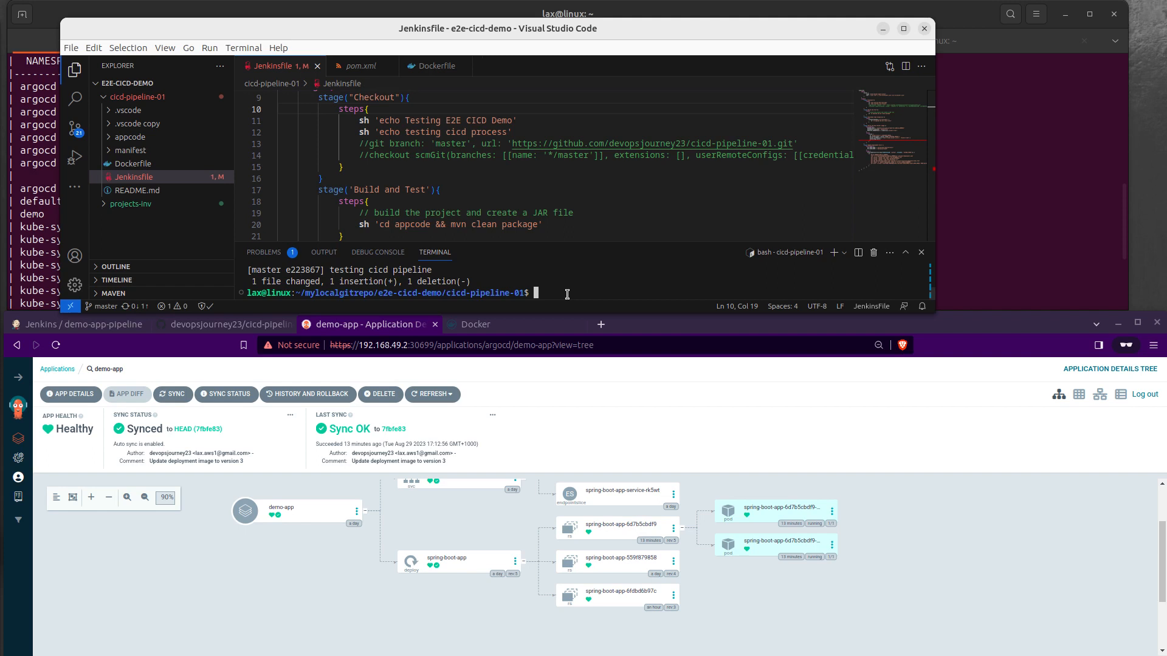
Step: Display the demo-app-pipeline activity in Jenkins, minimize VS Code and switch to the ~/.ssh terminal session
left_click(85, 331)
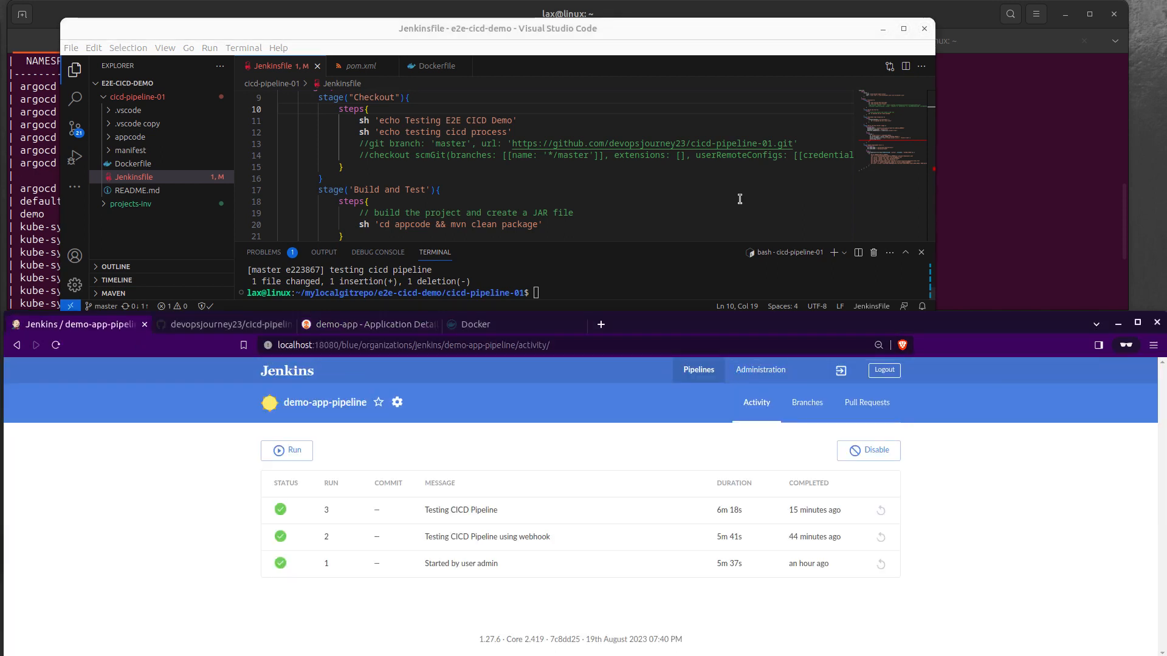
left_click(882, 29)
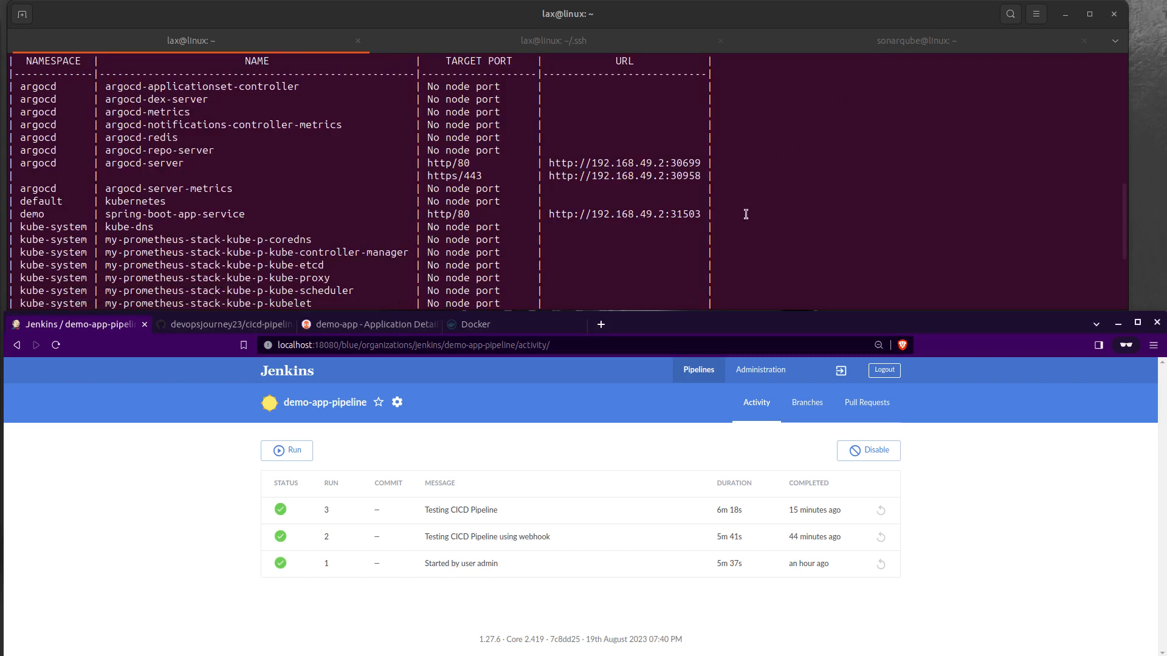
left_click(769, 207)
left_click(581, 44)
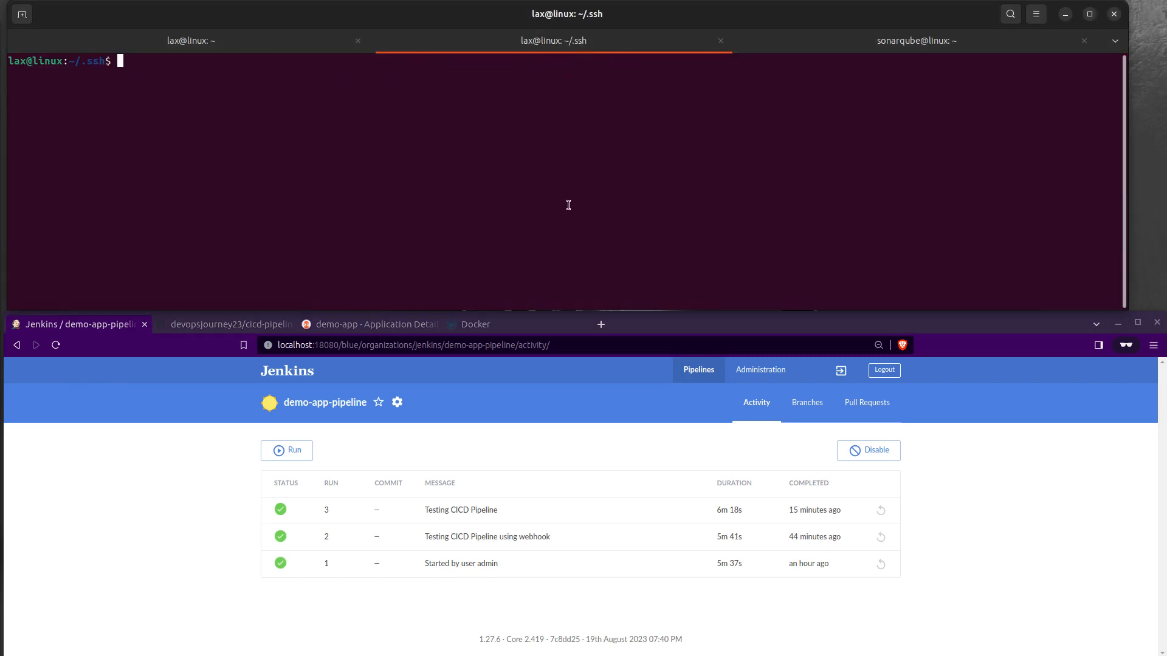
Step: Recall ssh -R 80:localhost:18080 localhost.run from the shell history and run it to start the reverse tunnel to Jenkins
key("Return")
key("Return")
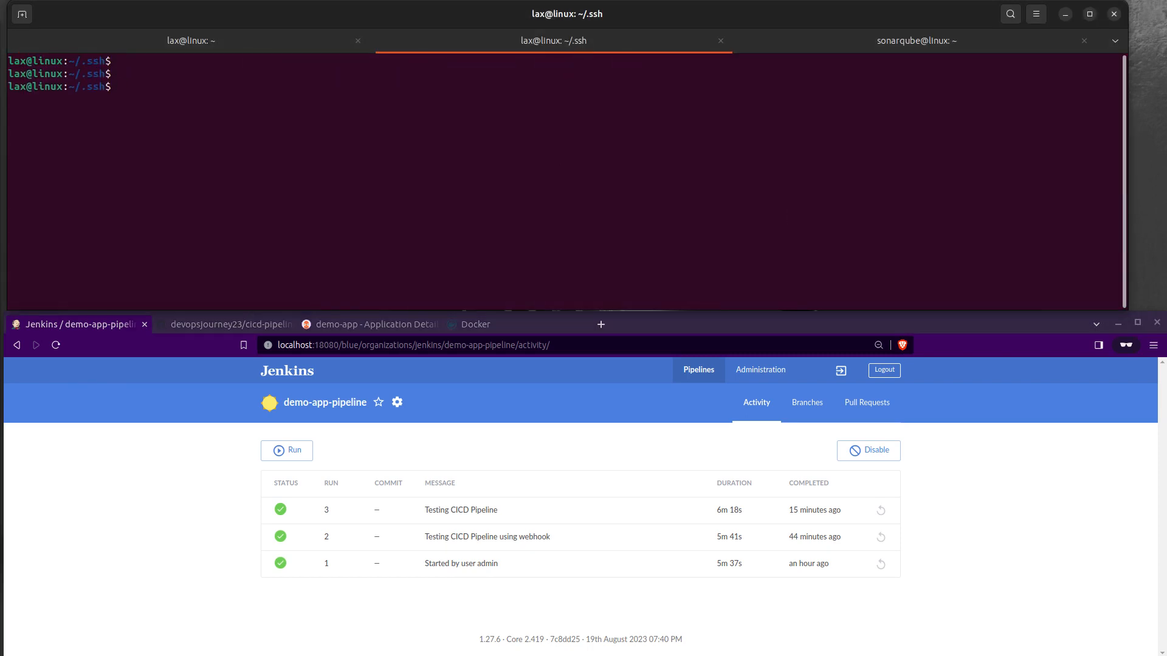
key("ctrl+r")
type("ssh")
key("Escape")
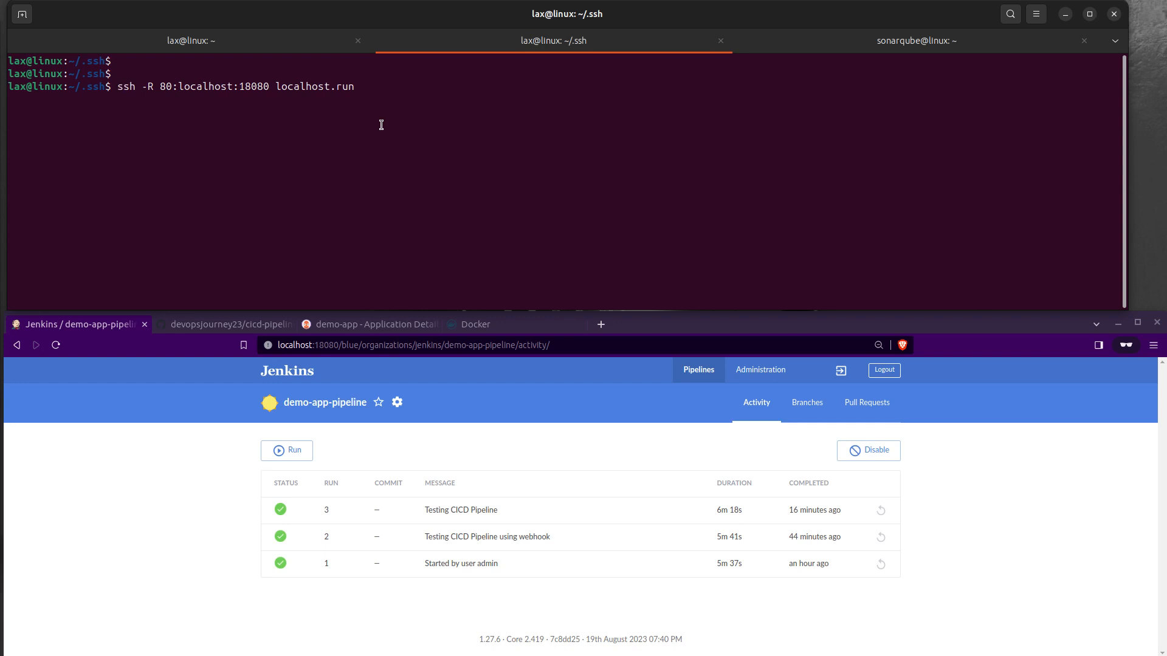
key("Return")
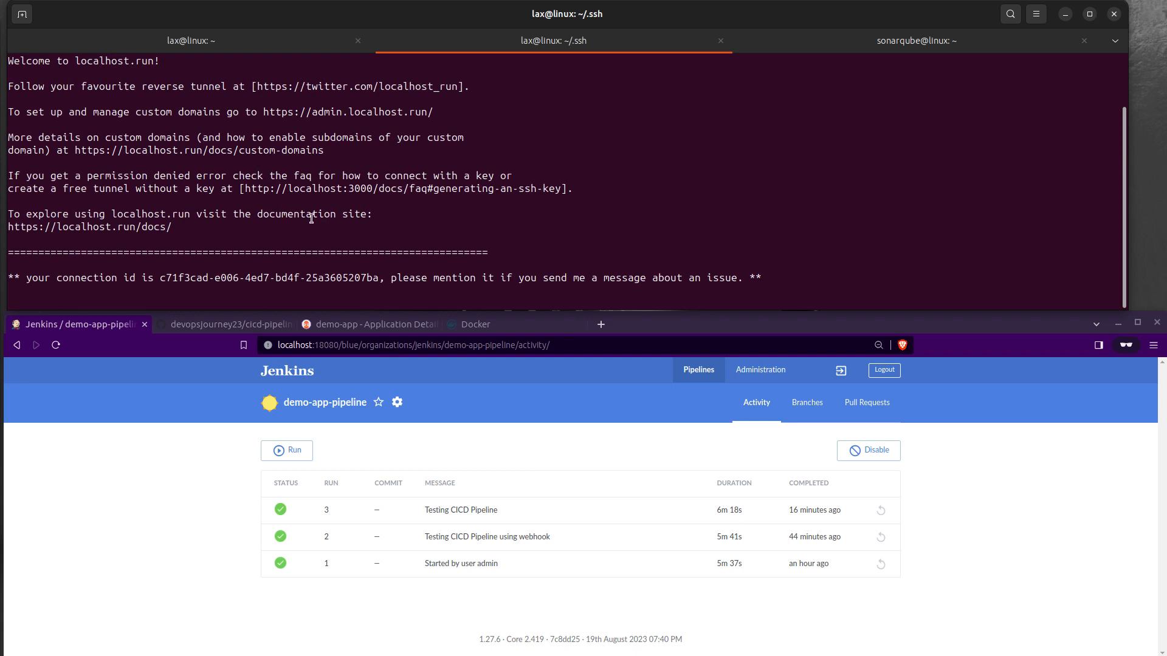
scroll(356, 178, "up", 8)
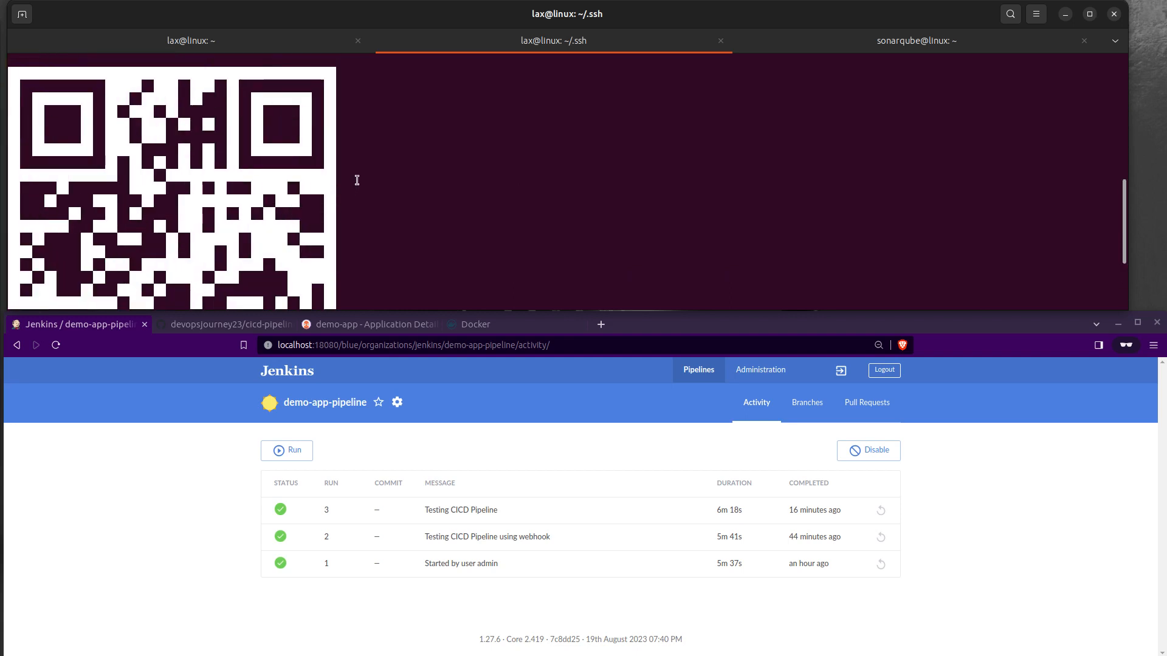
left_click_drag(533, 126, 353, 126)
right_click(353, 125)
left_click(381, 168)
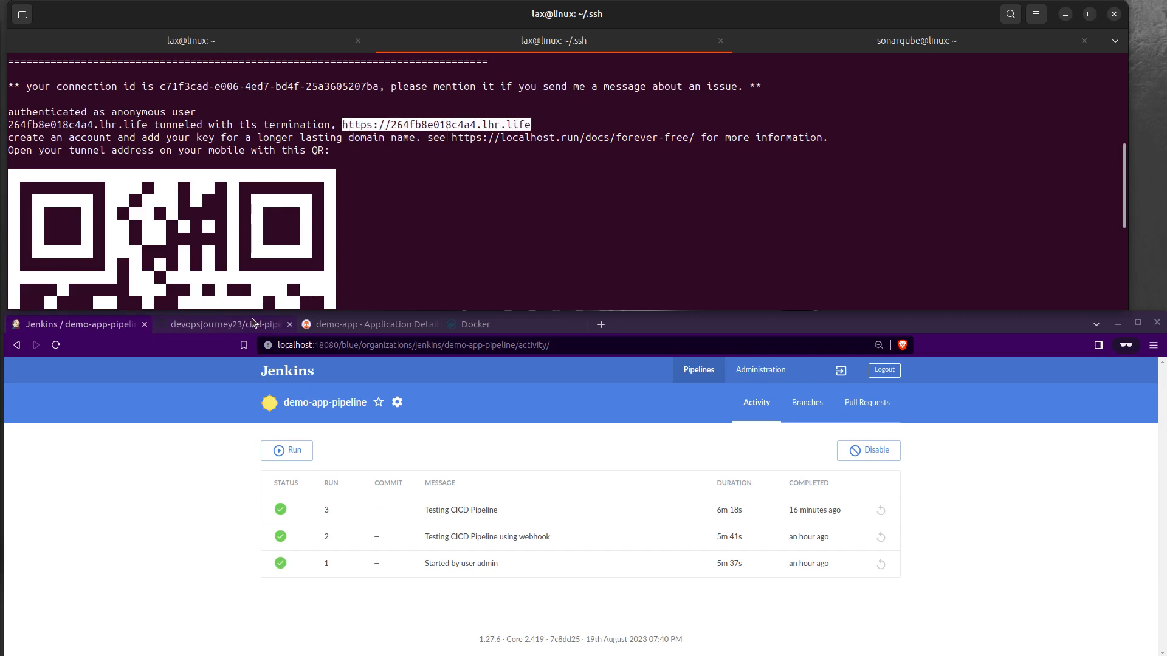
Step: Open the webhook settings of the cicd-pipeline-01 repository on GitHub
left_click(205, 329)
scroll(474, 415, "up", 5)
scroll(474, 415, "up", 2)
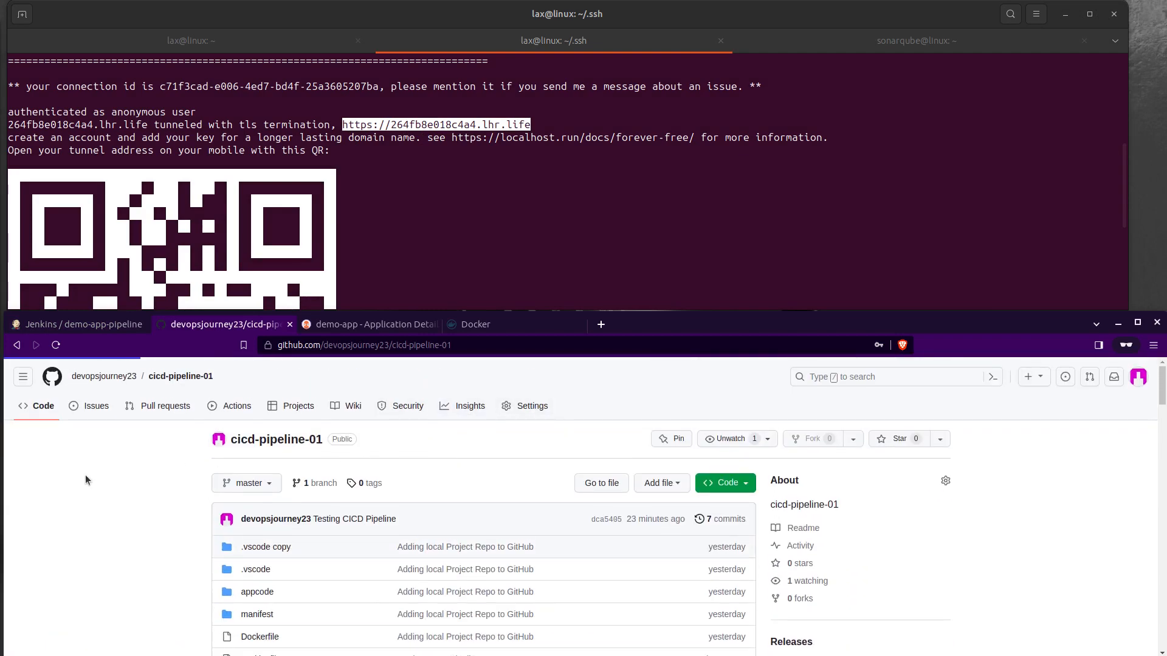
scroll(93, 480, "down", 1)
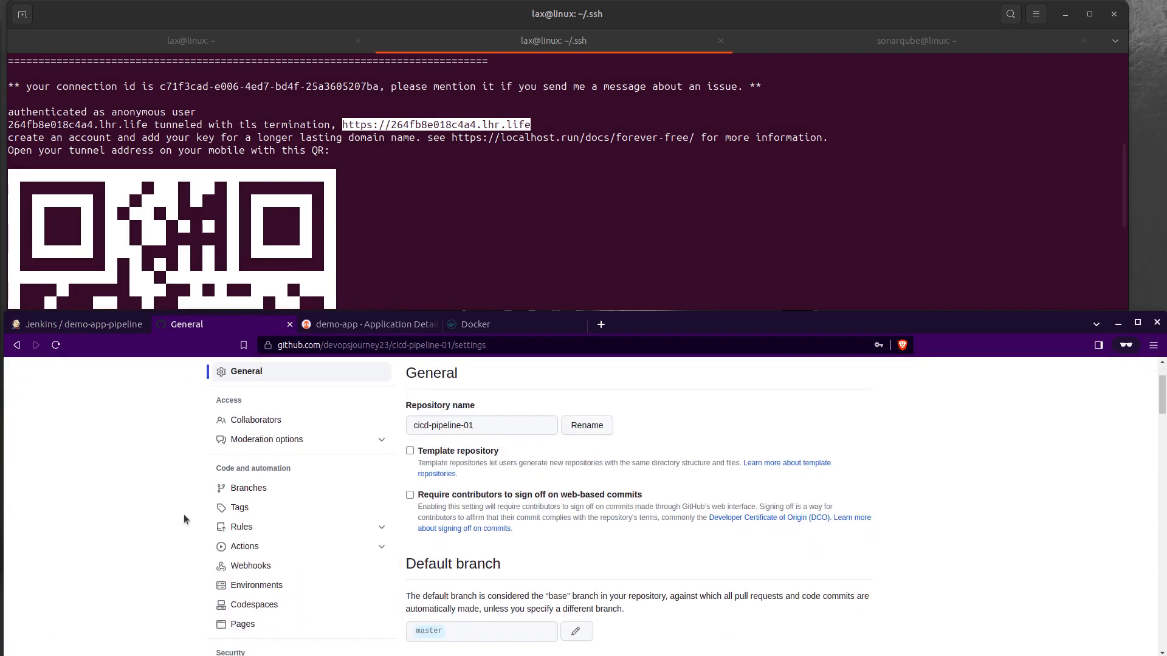
left_click(252, 567)
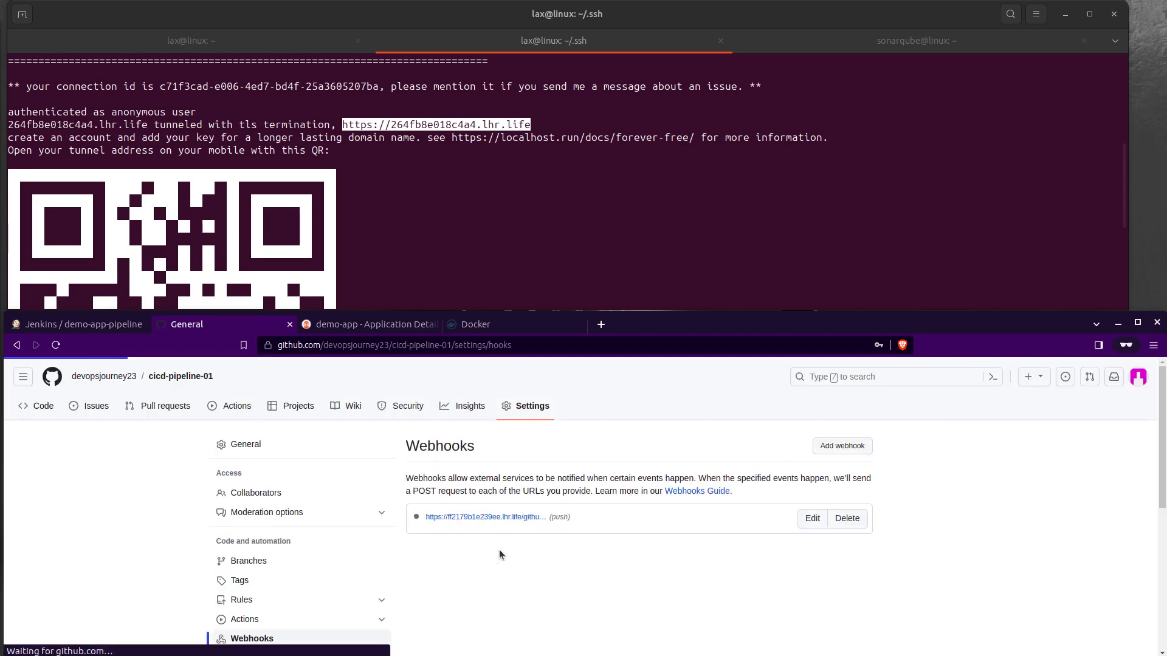
left_click(813, 518)
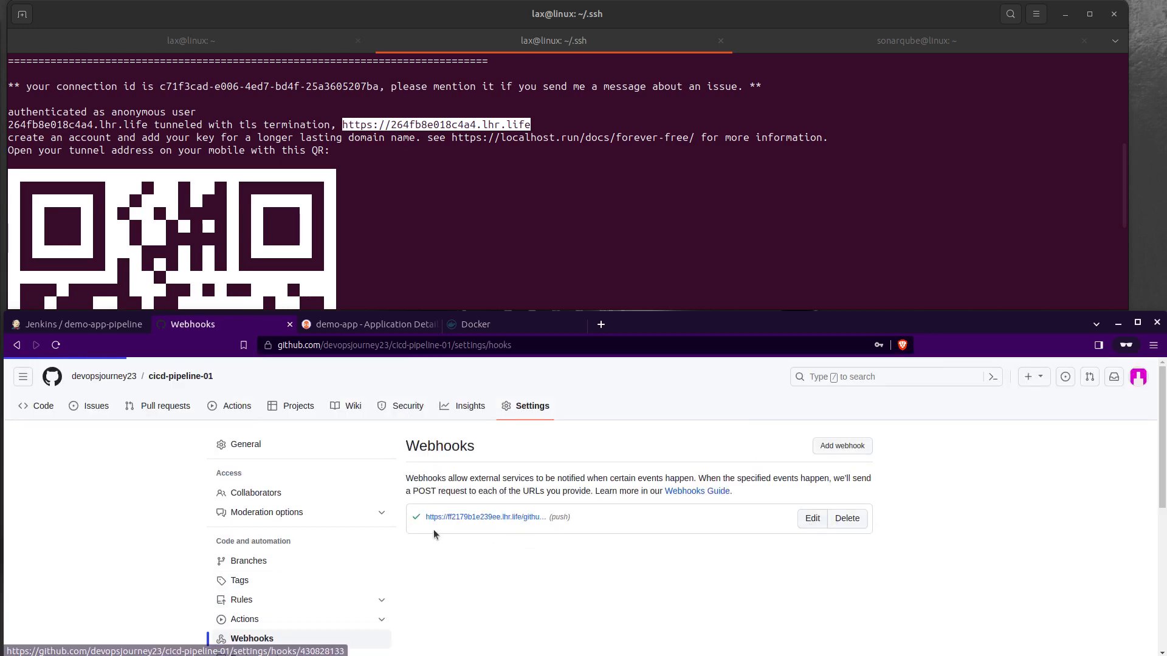
left_click_drag(535, 599, 346, 598)
key("ctrl+v")
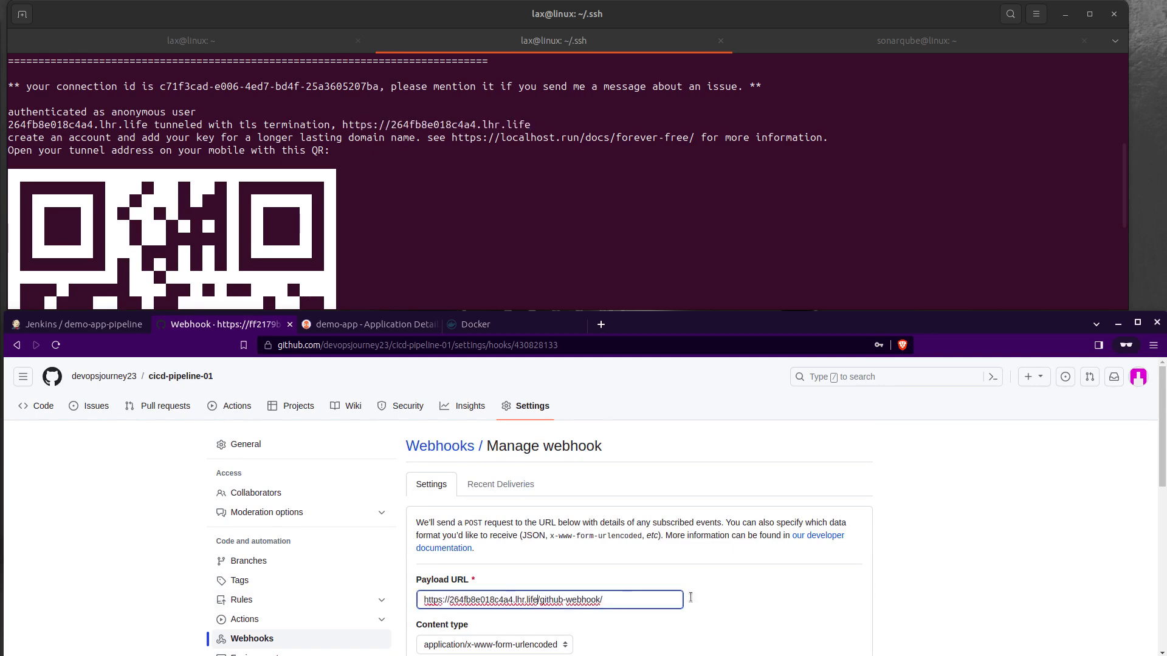
scroll(934, 573, "down", 8)
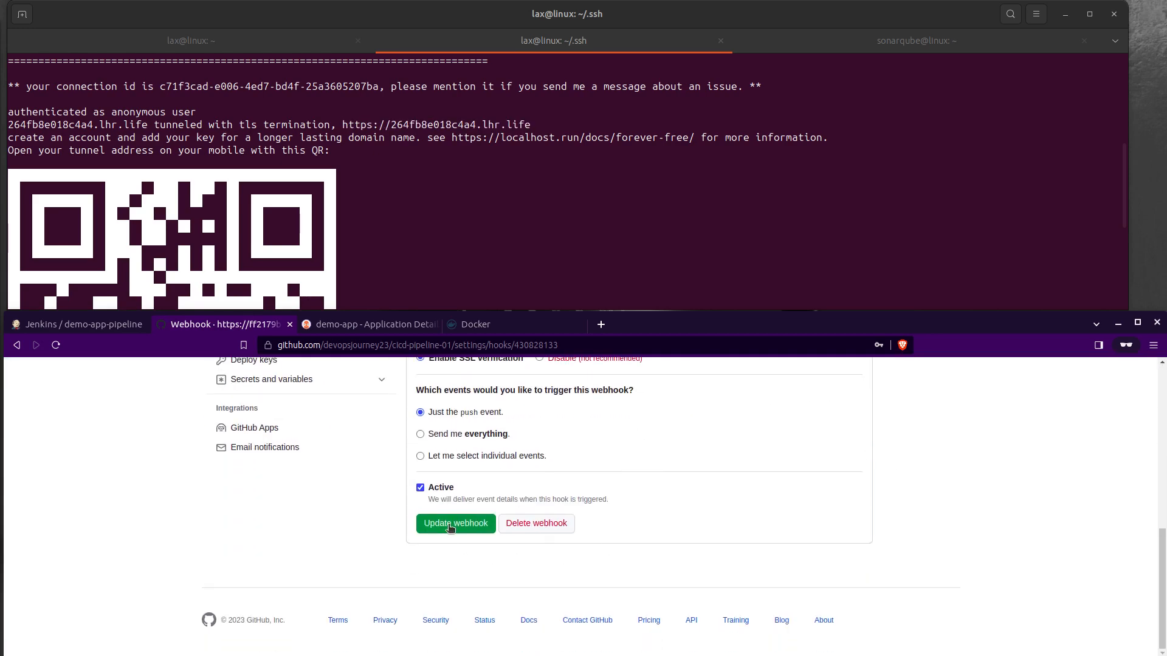
left_click(442, 522)
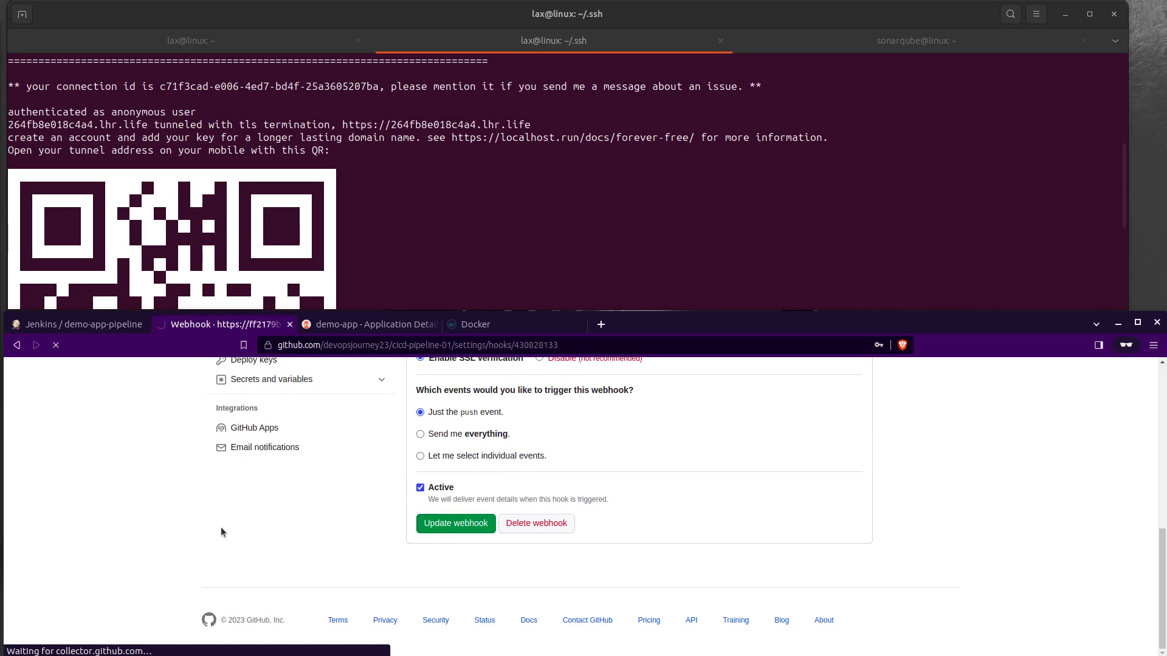
scroll(119, 502, "down", 3)
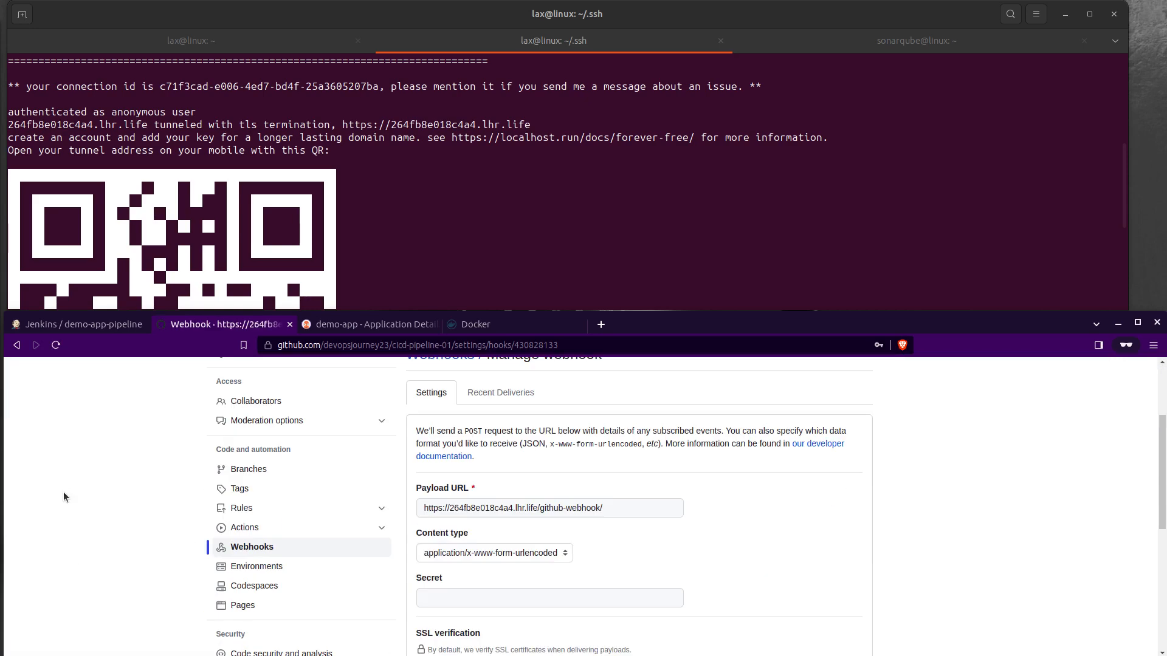
scroll(119, 502, "up", 5)
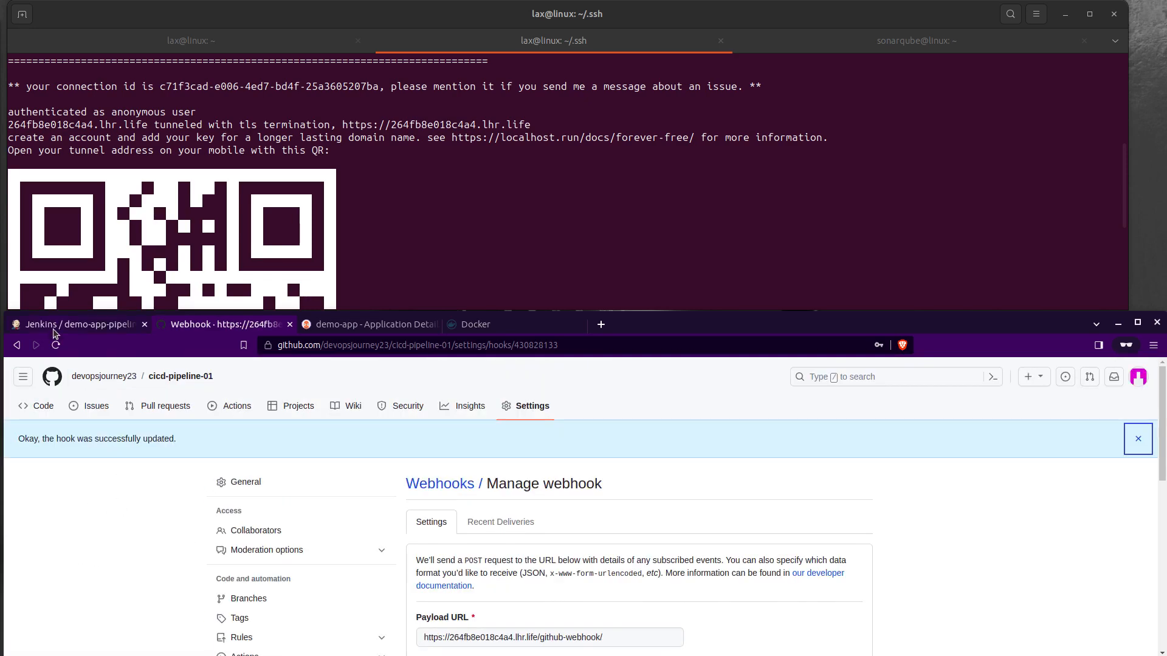
Step: Bring up the demo-app-pipeline activity page in Jenkins and check the tunnel output in the terminal
left_click(54, 329)
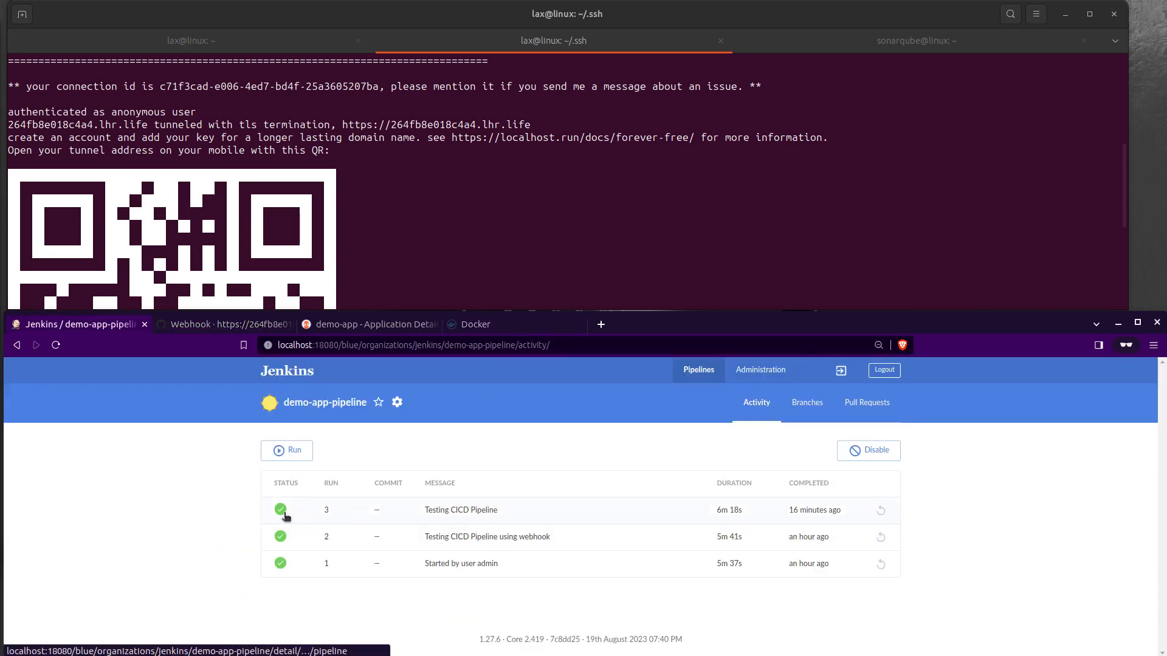
left_click(538, 282)
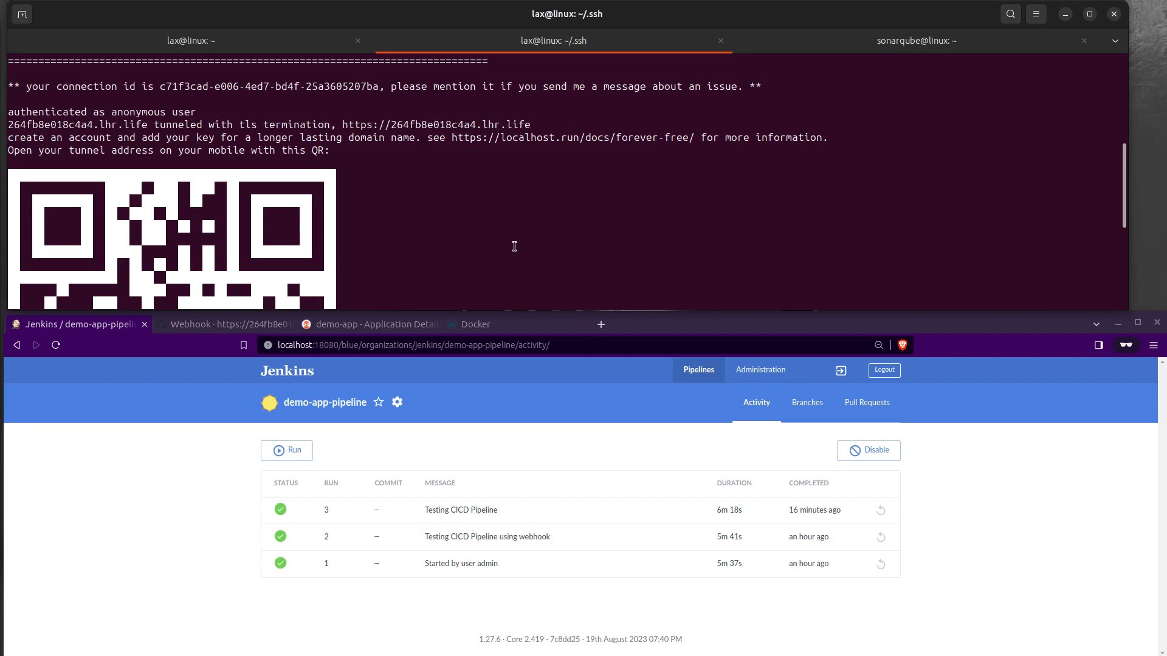
scroll(513, 250, "down", 2)
scroll(514, 250, "down", 4)
scroll(513, 253, "up", 5)
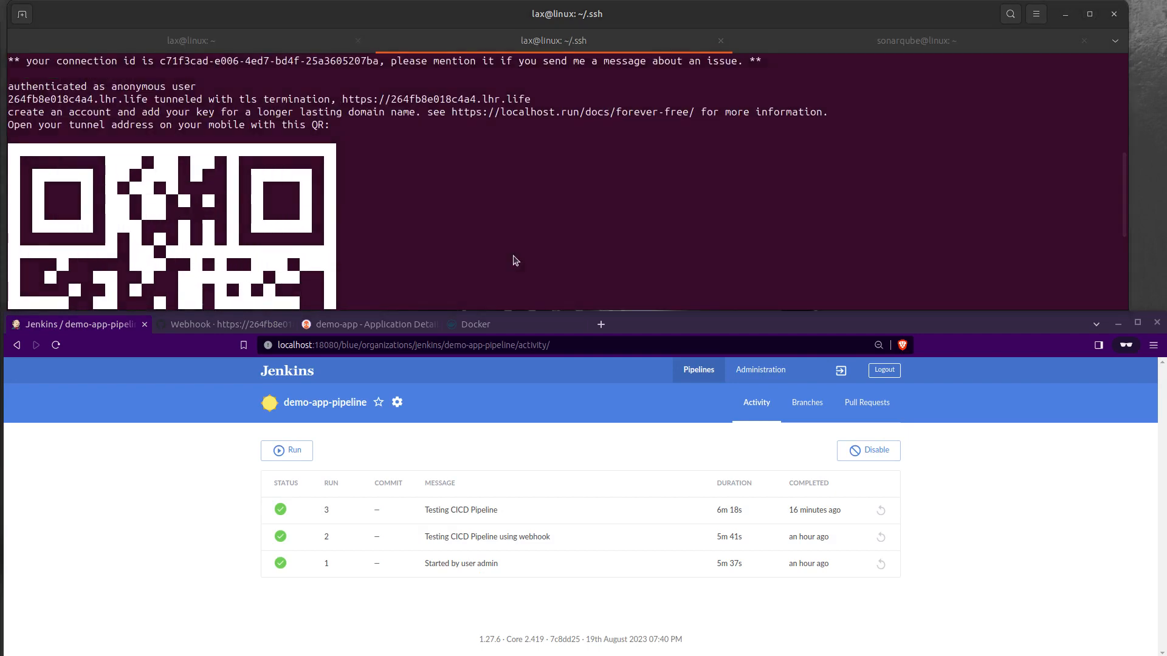
Step: Switch to Visual Studio Code and push the committed change with git push origin master
key("alt+Tab")
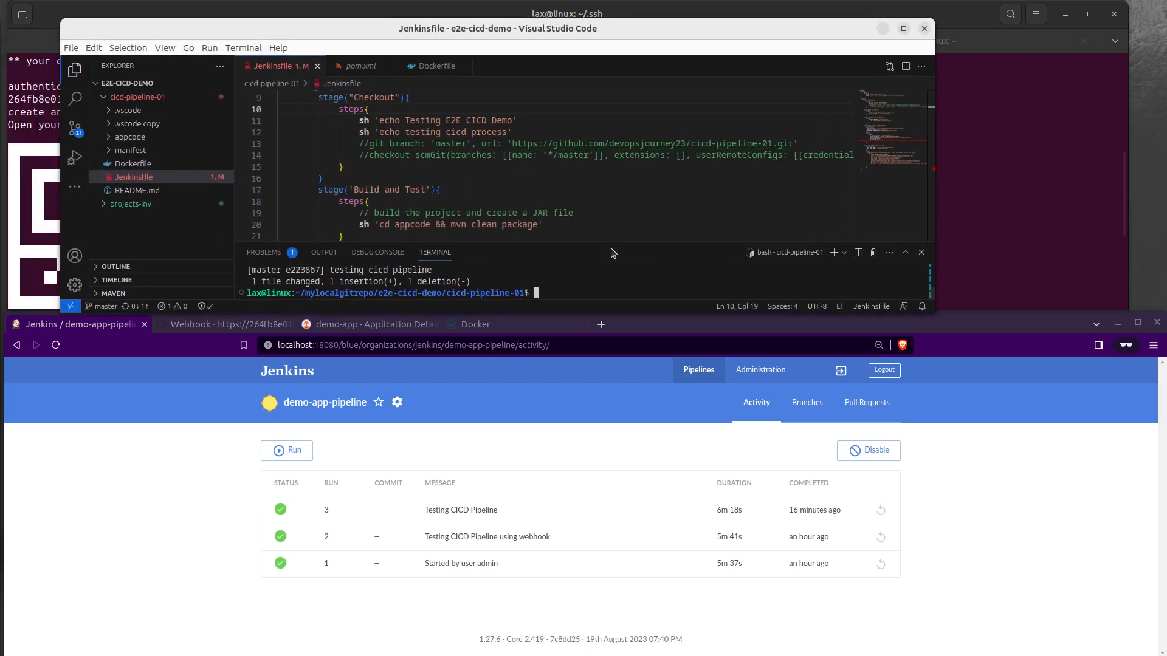
type("git push orogi")
key("BackSpace")
key("BackSpace")
key("BackSpace")
type("igin master")
key("Return")
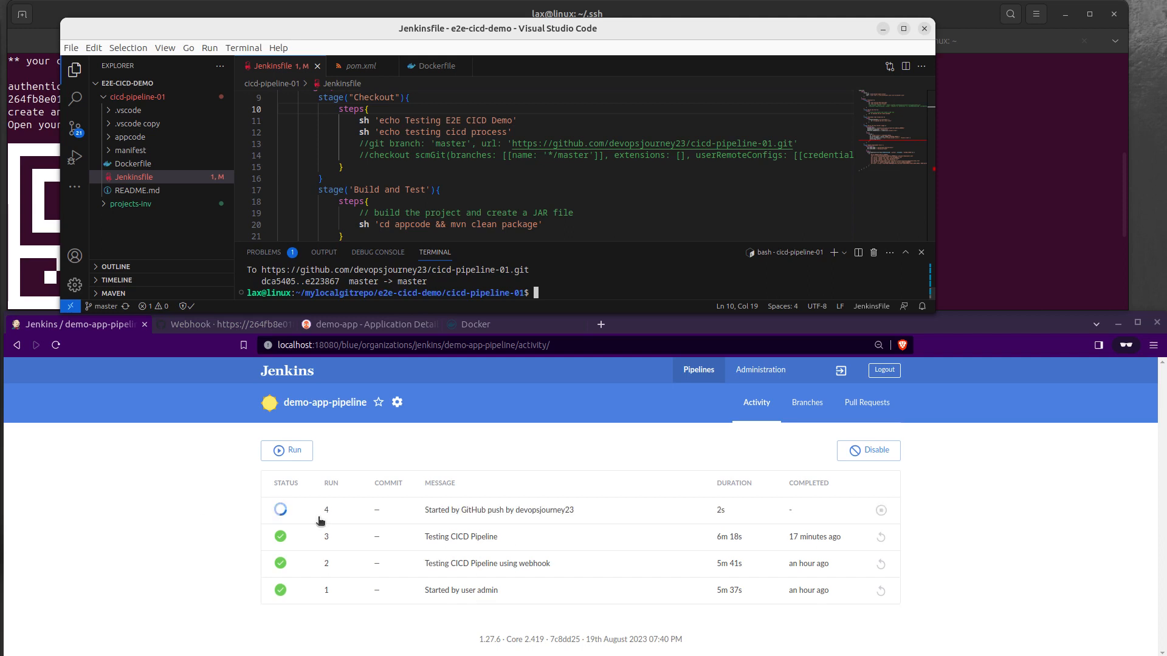
Step: Open run 4 of demo-app-pipeline in Jenkins, examine the log of its mvn clean package step, and collapse it again
left_click(461, 515)
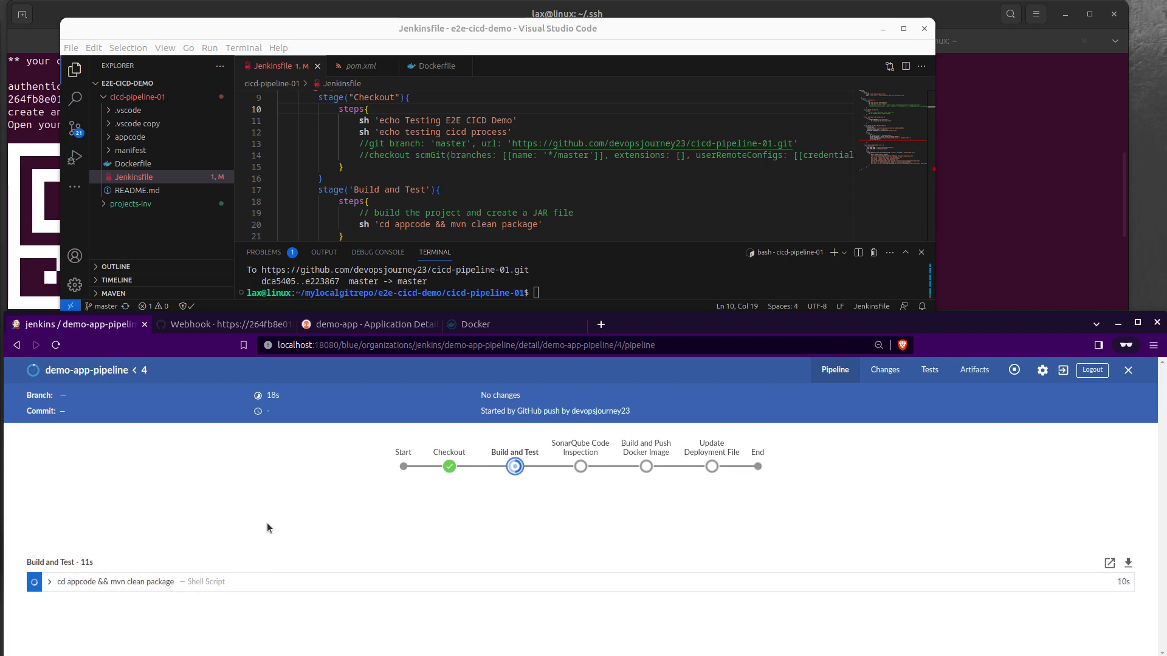
left_click(79, 586)
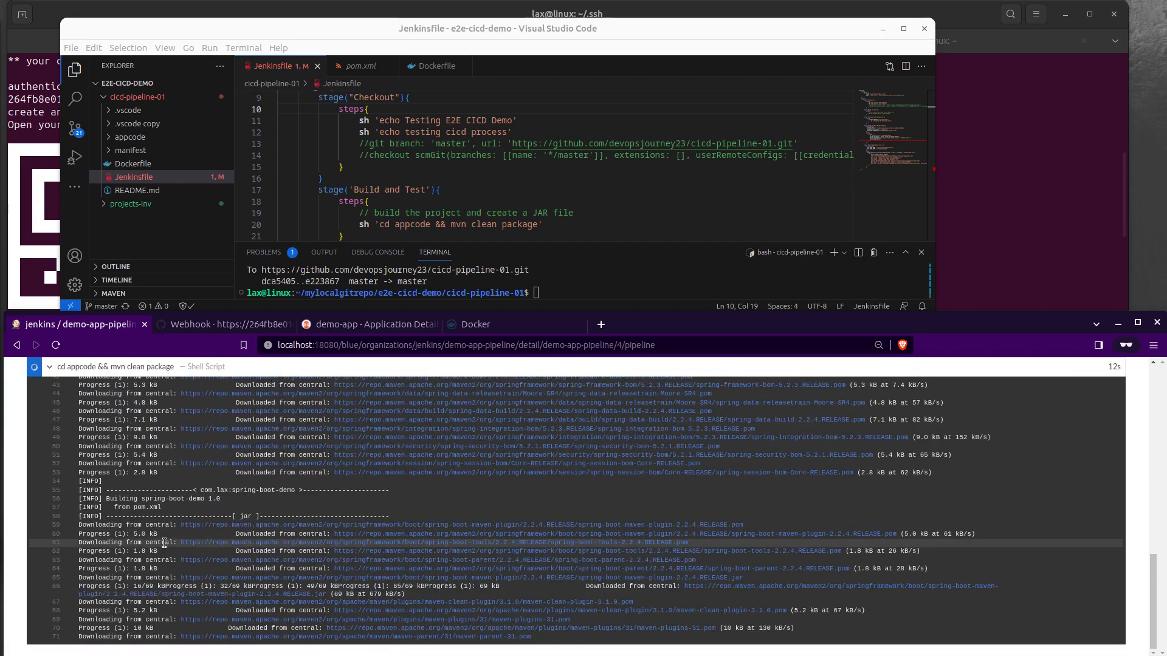
scroll(157, 480, "up", 2)
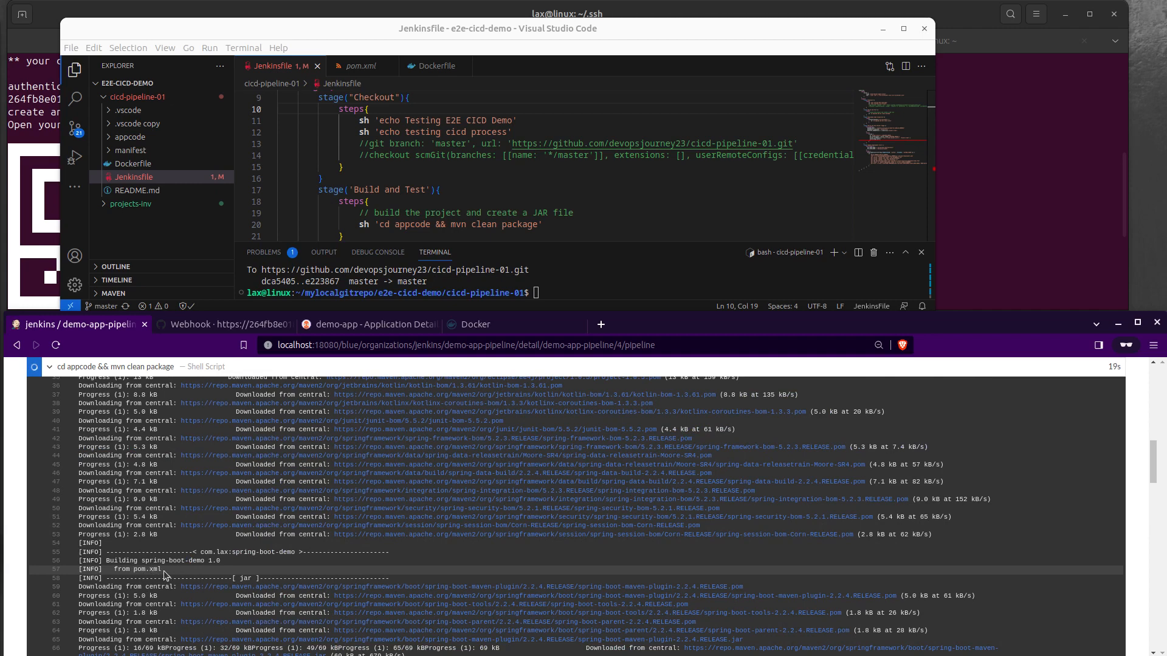
scroll(163, 570, "up", 8)
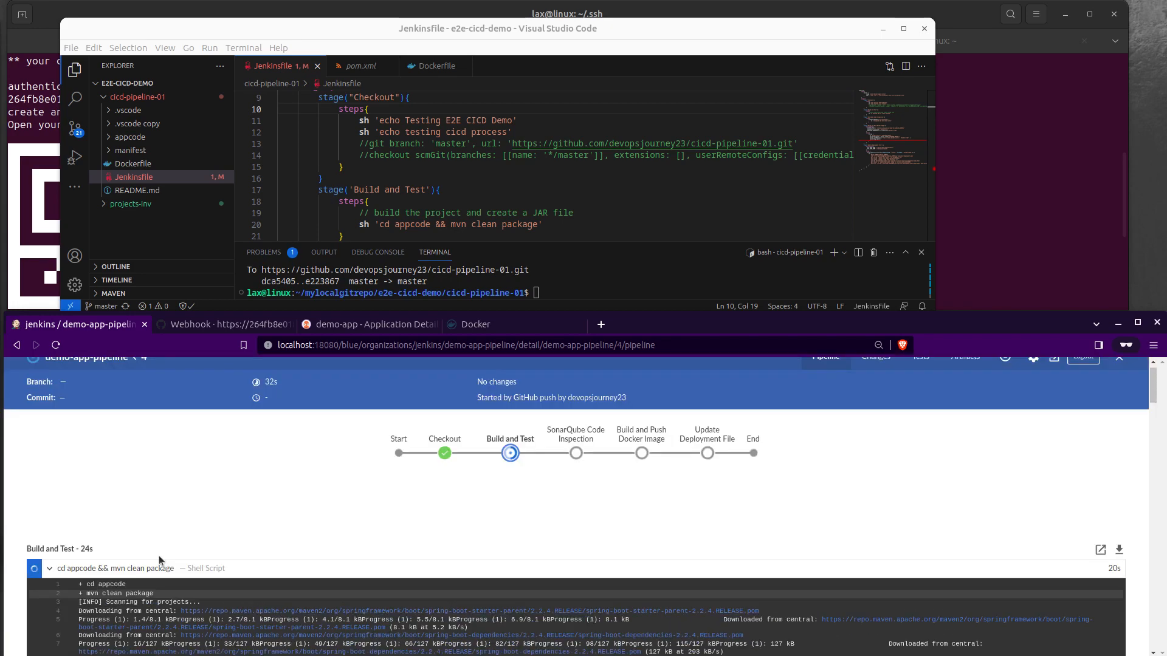
left_click(51, 581)
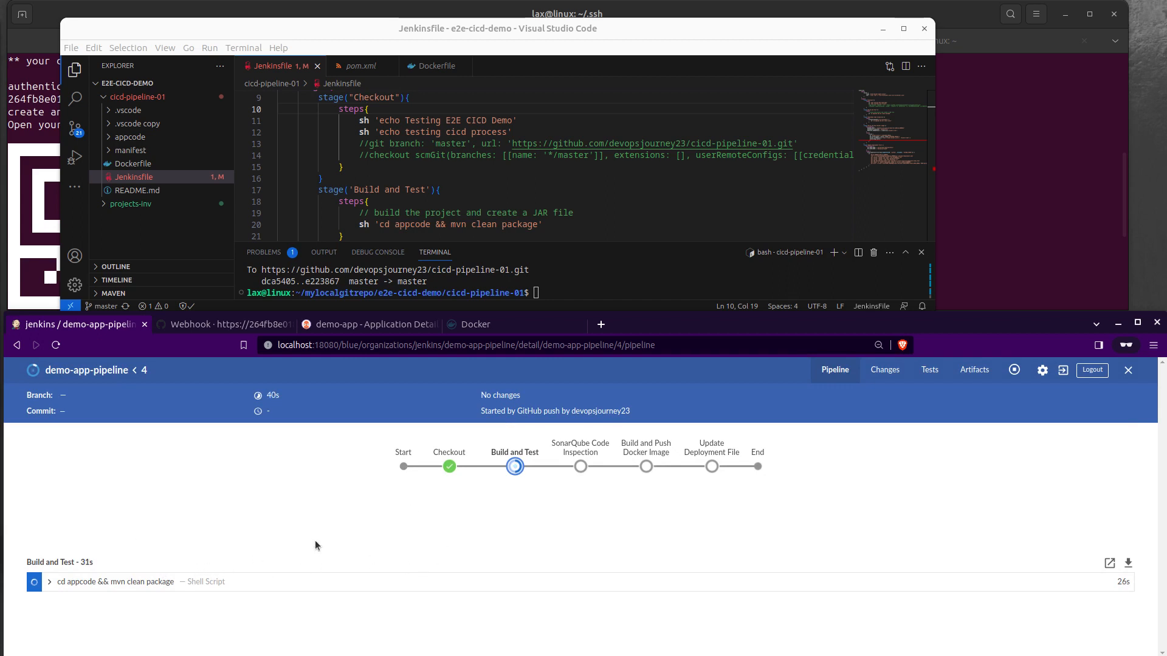
Step: Review the Build and Test and SonarQube Code Inspection stages in the Jenkinsfile, highlighting withSonarQubeEnv and my-sonarqube
scroll(508, 184, "down", 1)
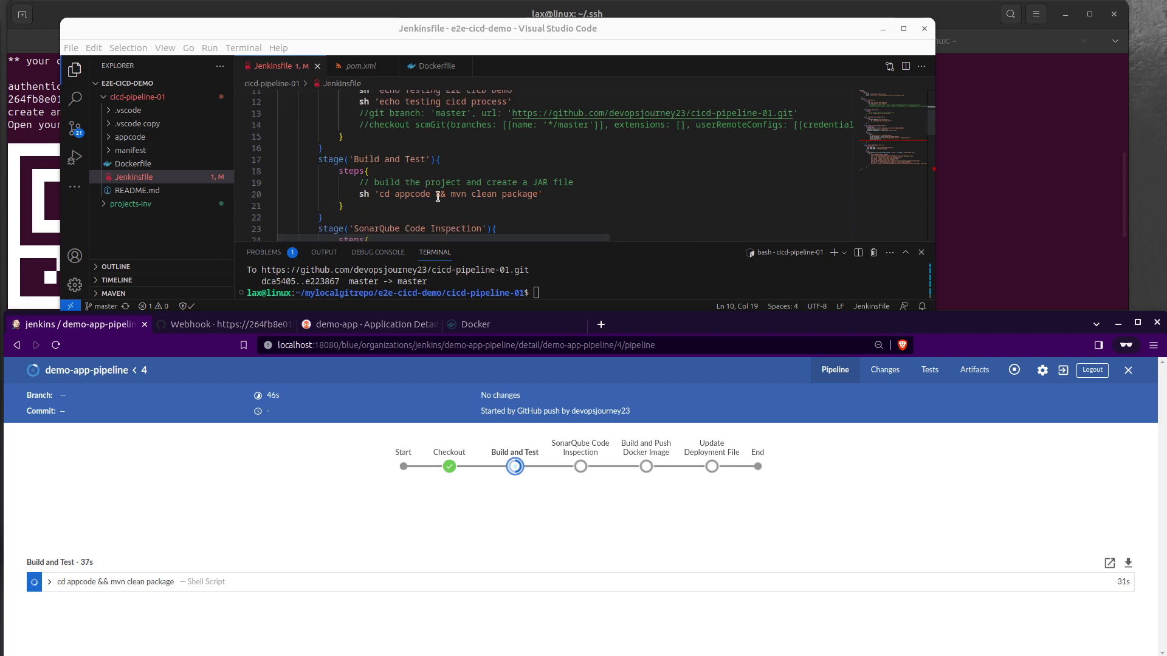
scroll(439, 197, "down", 2)
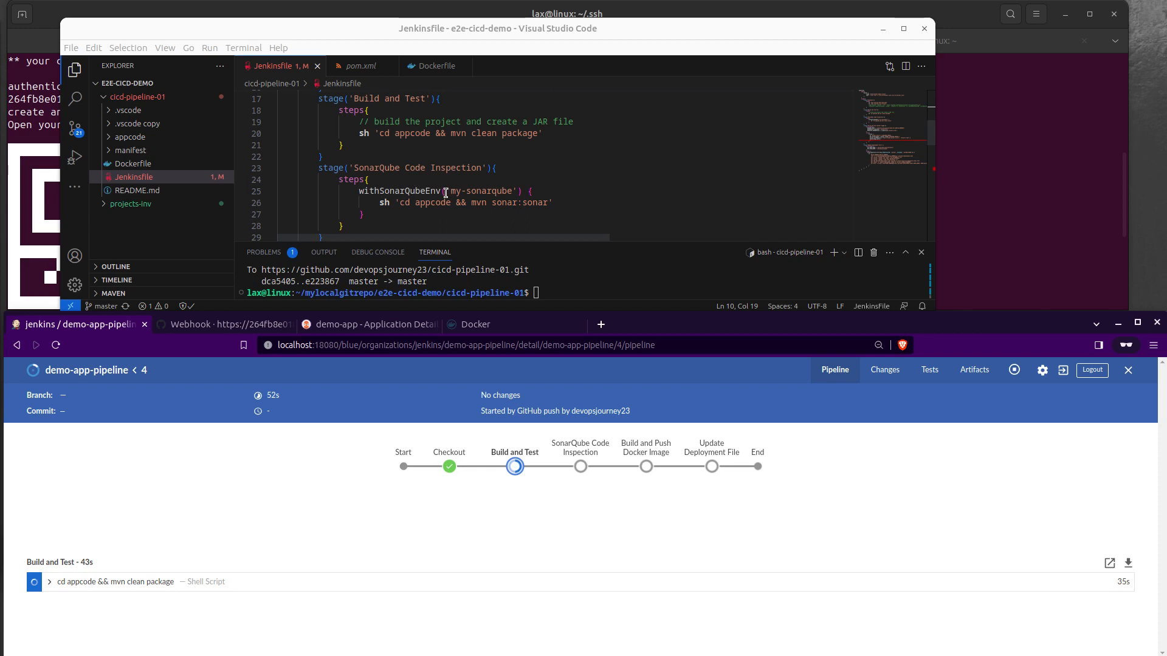
double_click(419, 190)
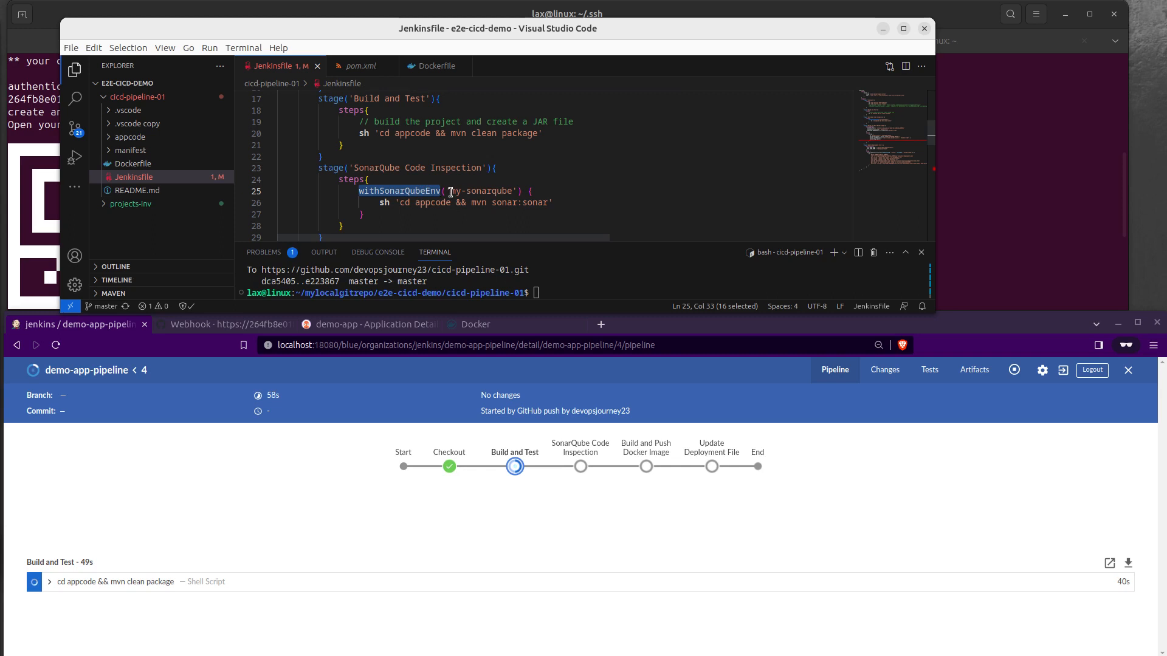
left_click_drag(450, 192, 515, 190)
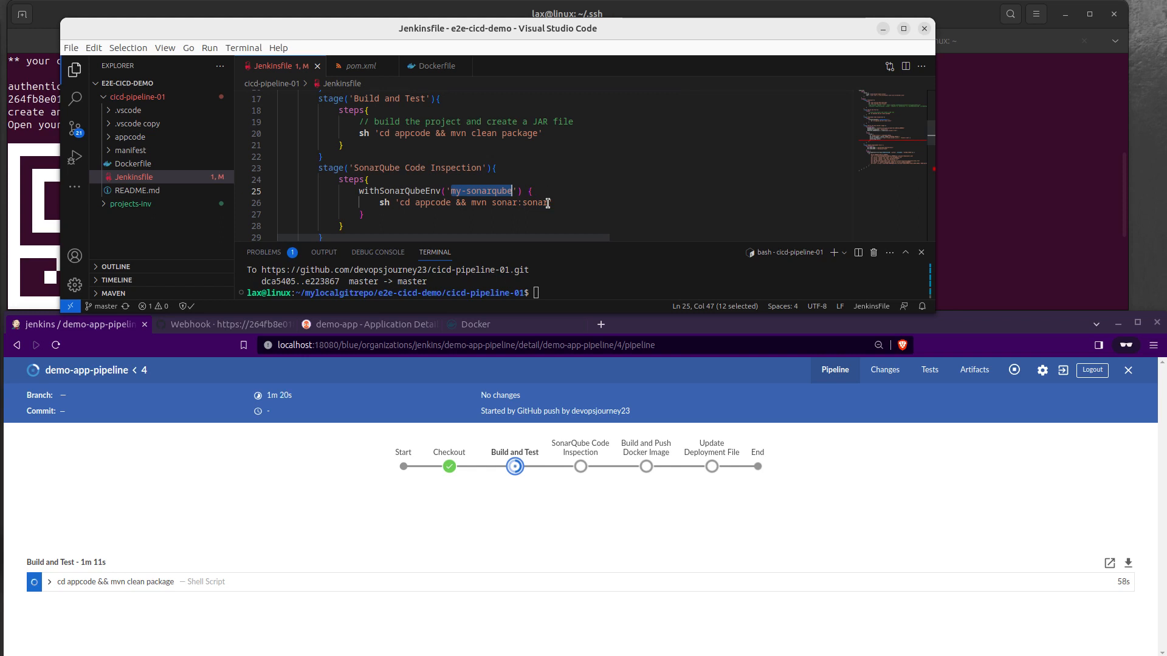
Step: Review the Build and Push Docker Image stage in the Jenkinsfile, highlighting the docker-cred credential name in docker.withRegistry
scroll(547, 203, "down", 3)
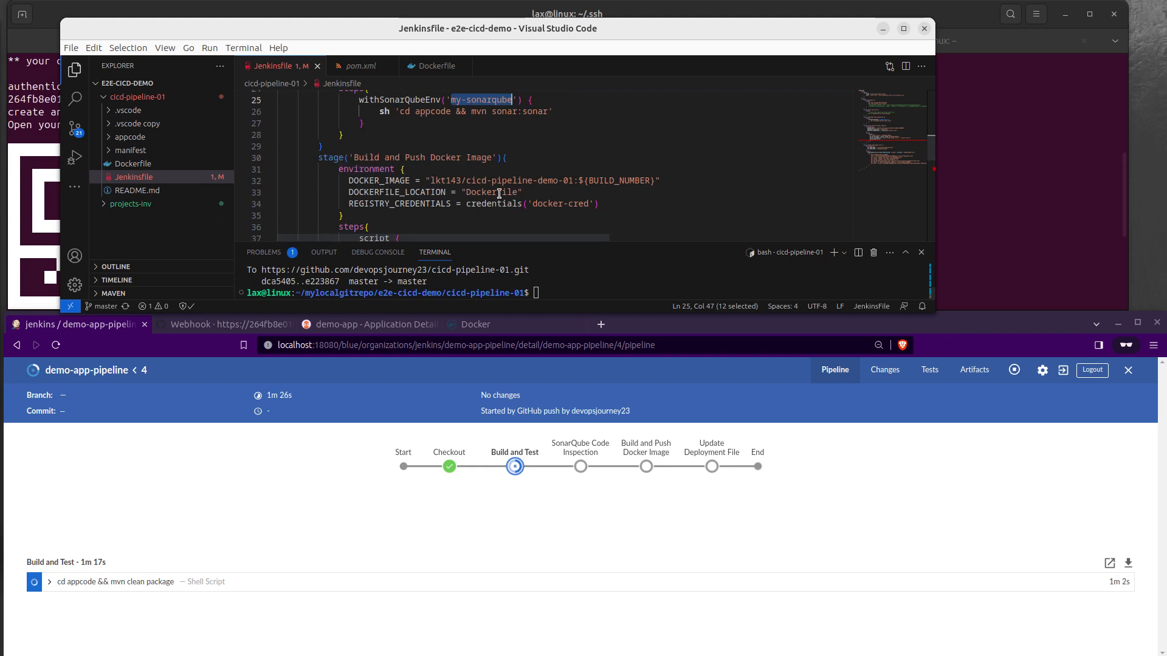
scroll(517, 182, "down", 1)
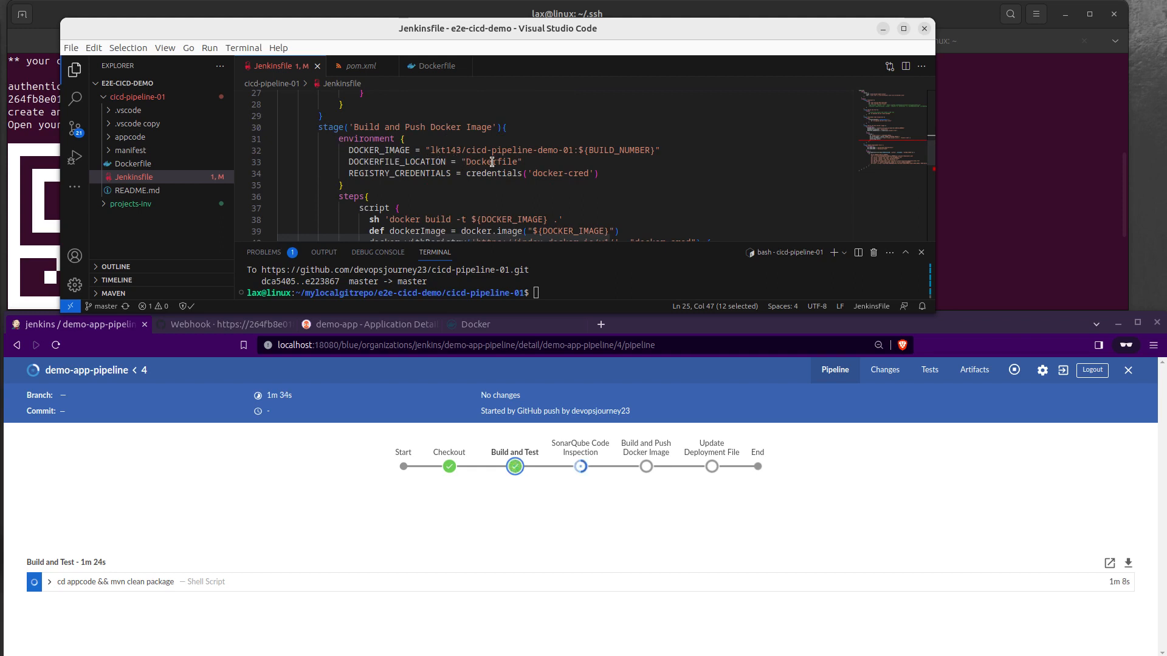
scroll(492, 170, "down", 2)
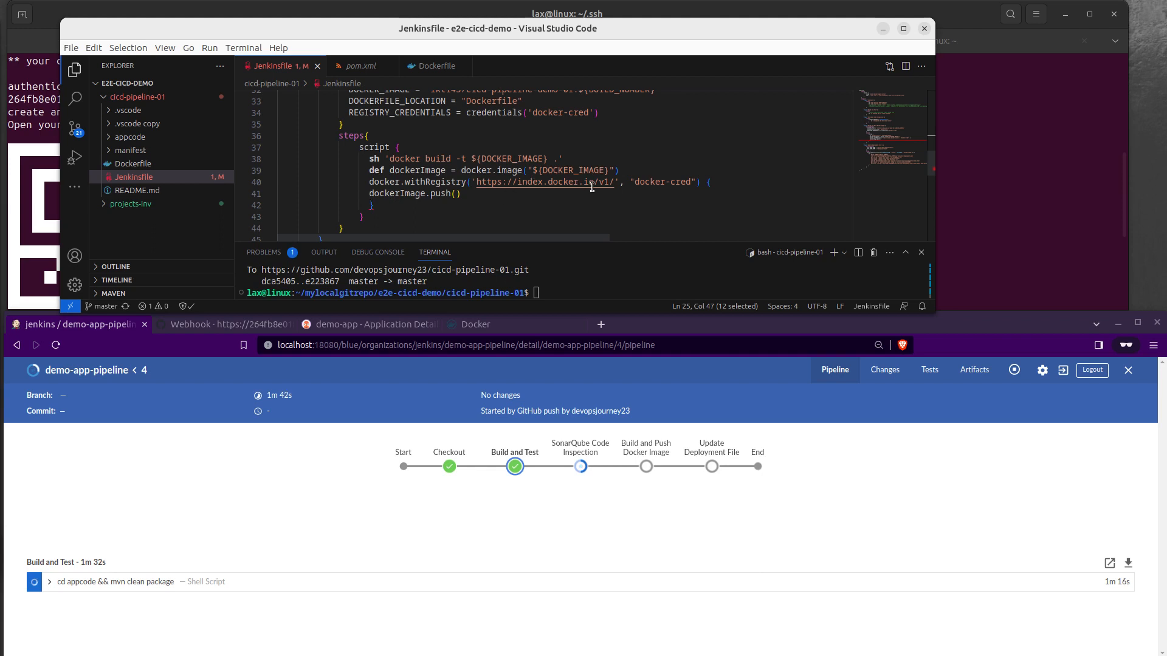
left_click_drag(692, 183, 640, 182)
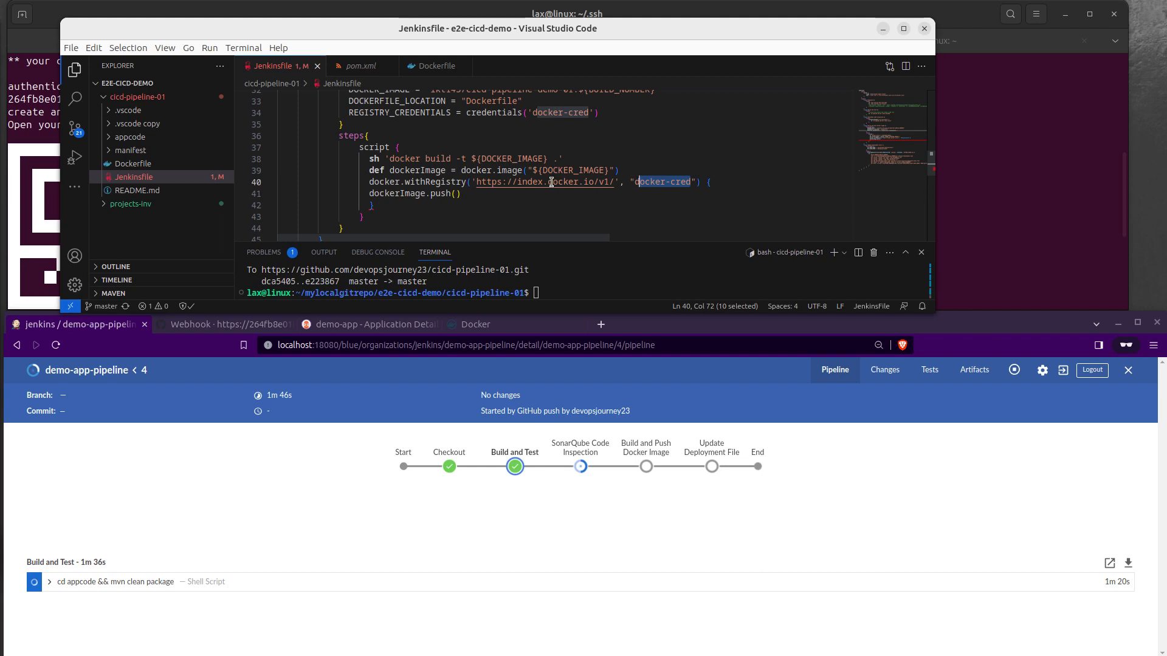
Step: Examine the Update Deployment File stage in the Jenkinsfile, highlighting the image tag replacement and the spring-boot-app-manifests repository name
scroll(551, 182, "down", 4)
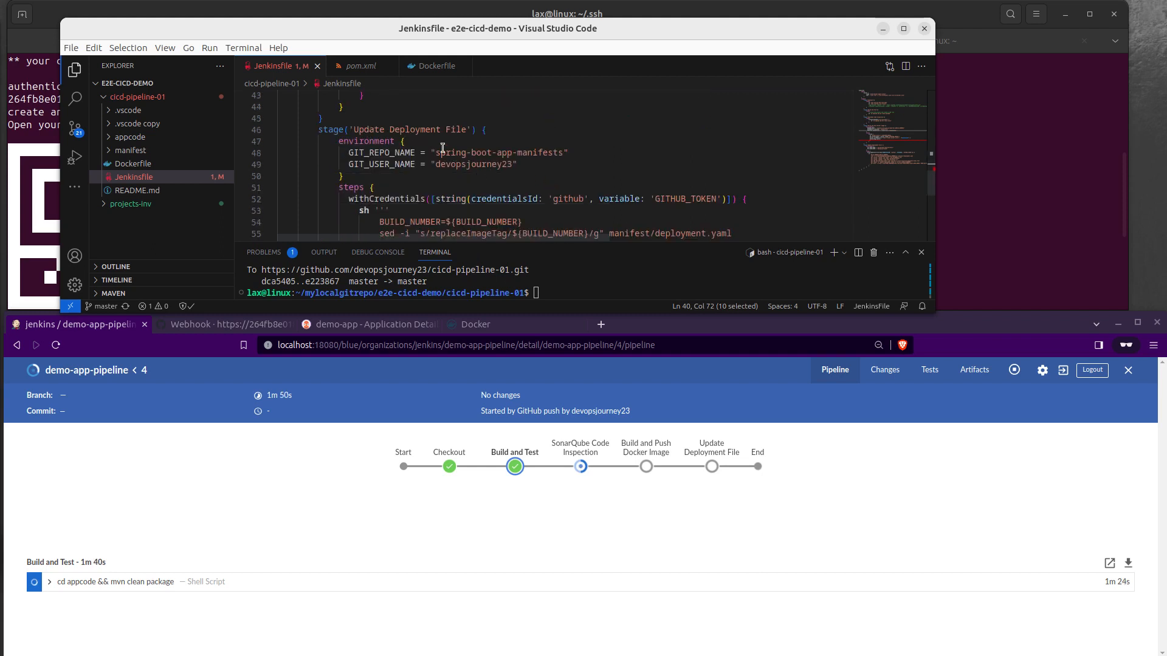
scroll(483, 162, "down", 2)
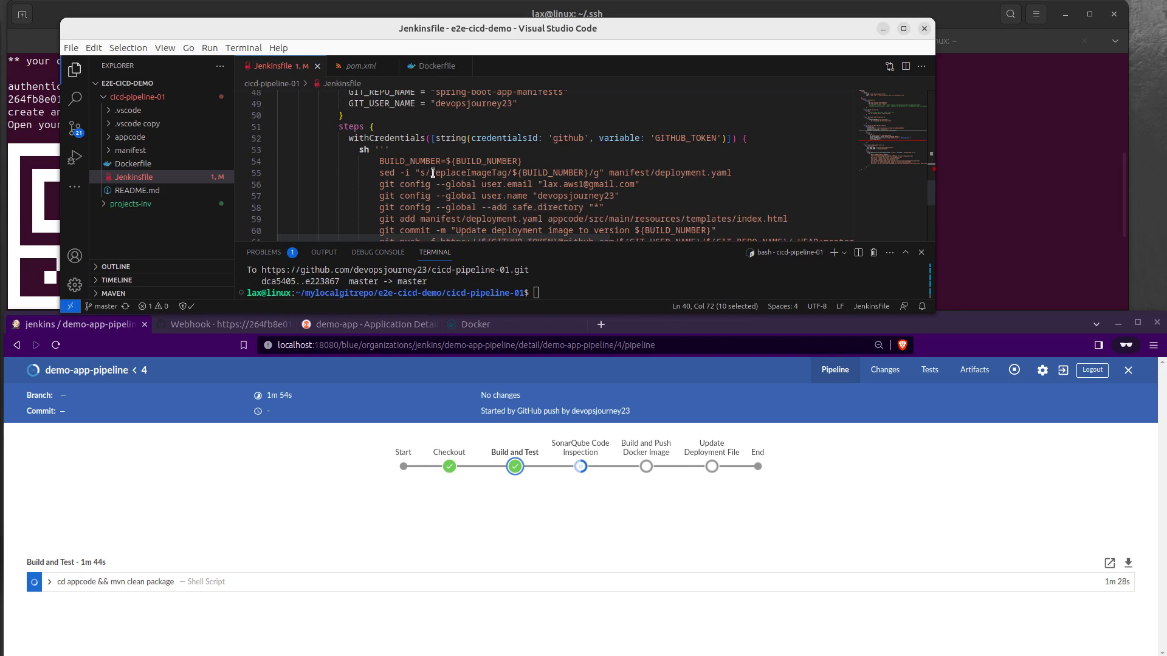
left_click_drag(433, 173, 512, 173)
left_click(760, 173)
scroll(737, 194, "down", 2)
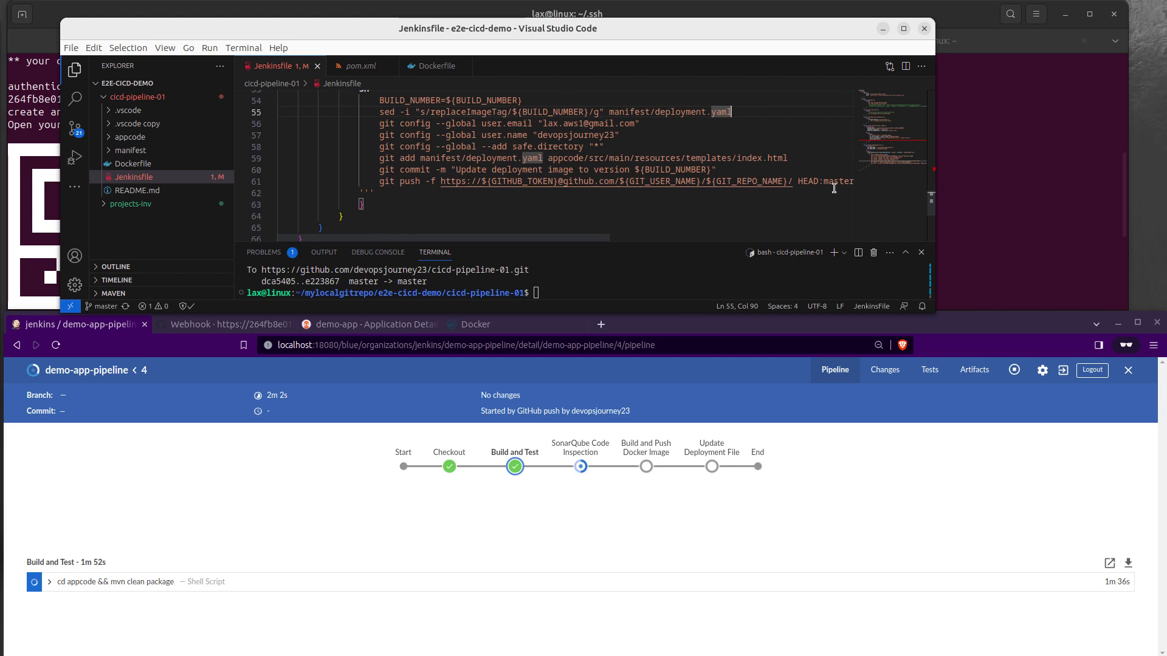
scroll(541, 176, "up", 2)
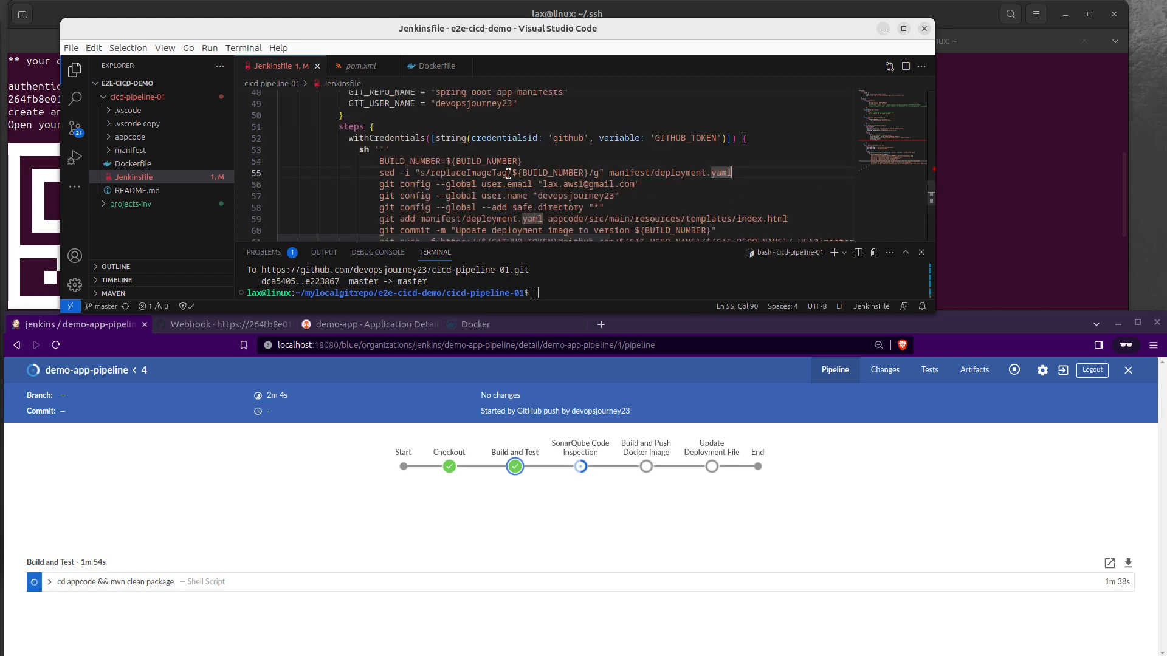
scroll(444, 113, "up", 1)
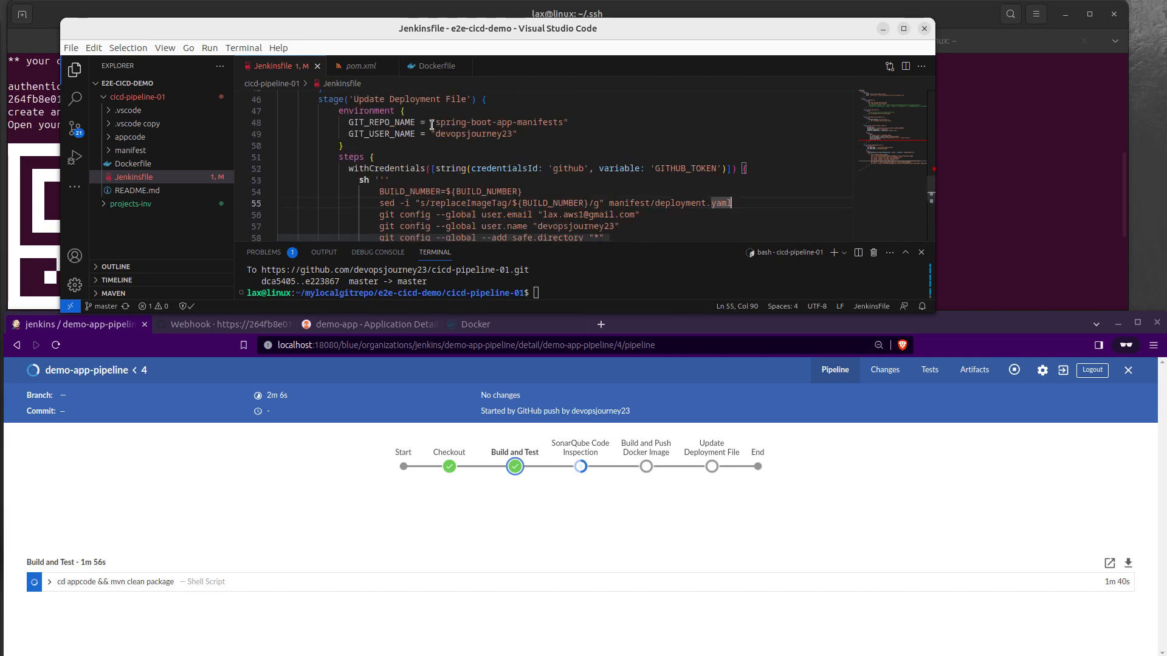
left_click_drag(441, 123, 563, 124)
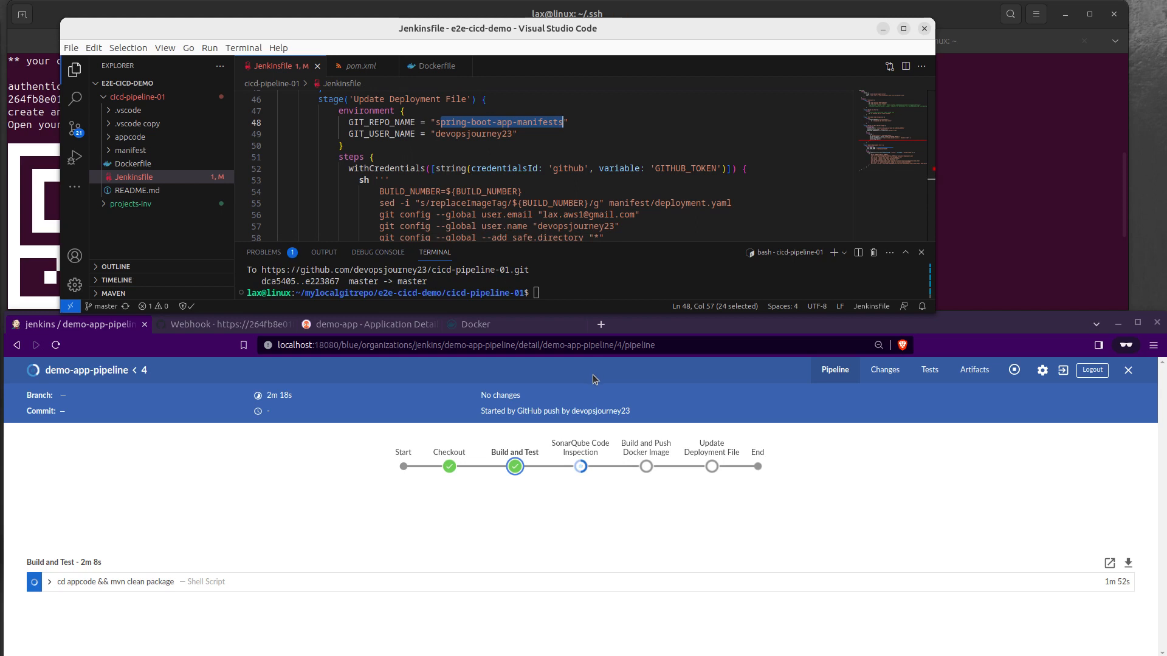
scroll(486, 191, "down", 5)
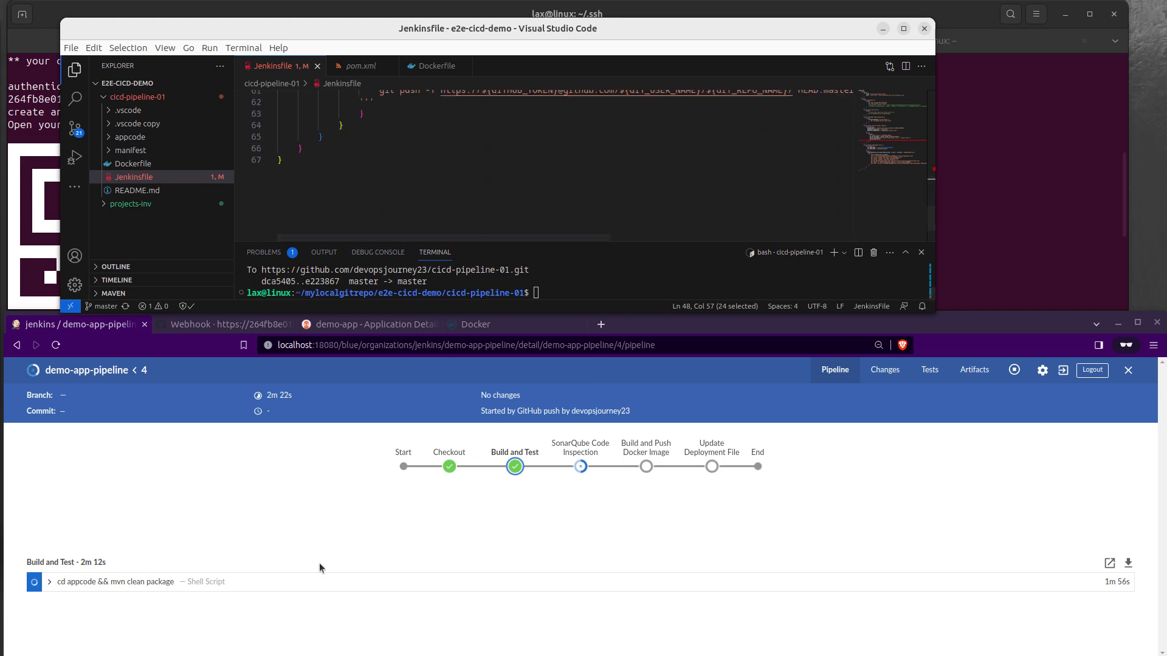
left_click(366, 503)
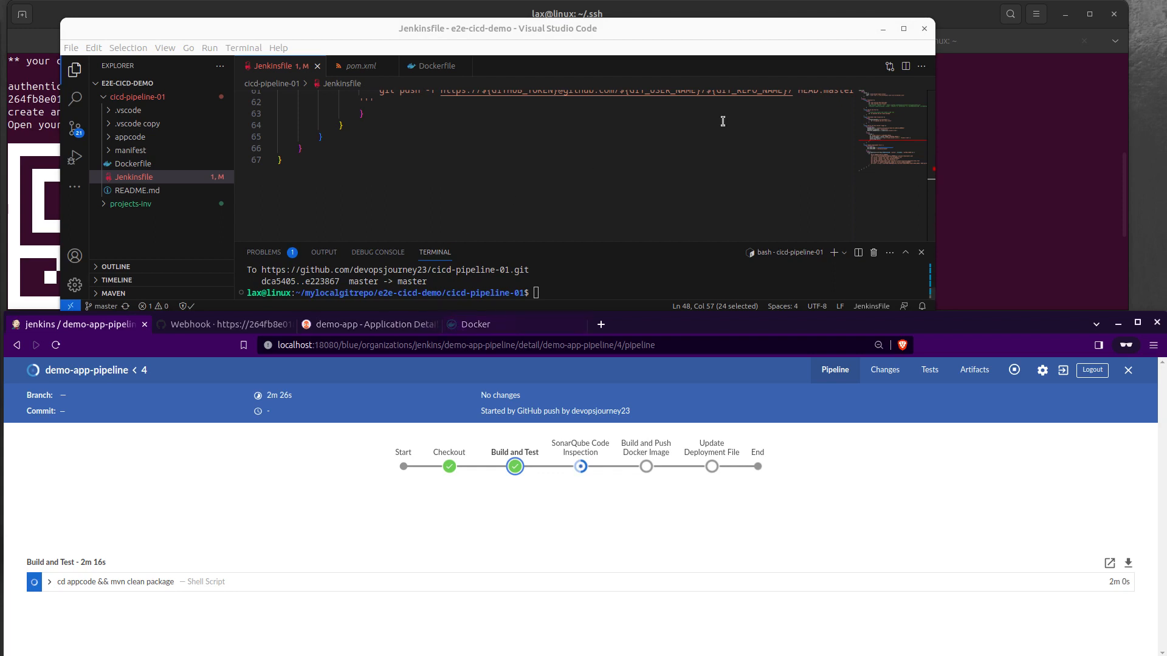
Step: Minimize Visual Studio Code and list the monitoring namespace's deployments in the home terminal session with k get deployment -n monitoring
left_click(883, 29)
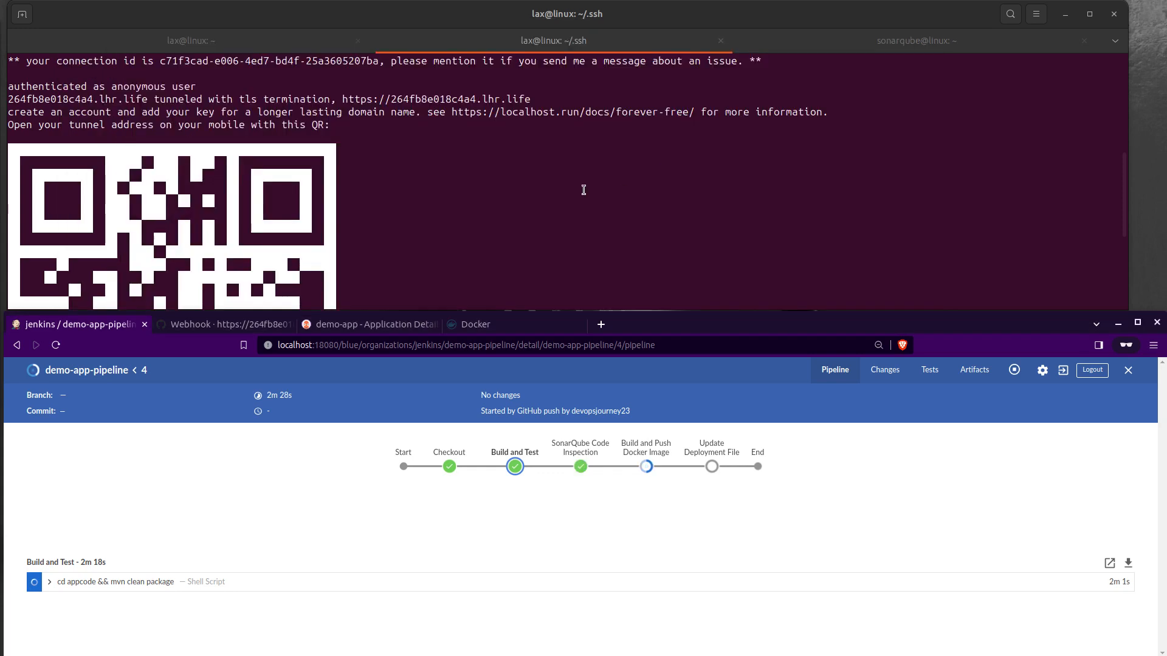
left_click(204, 37)
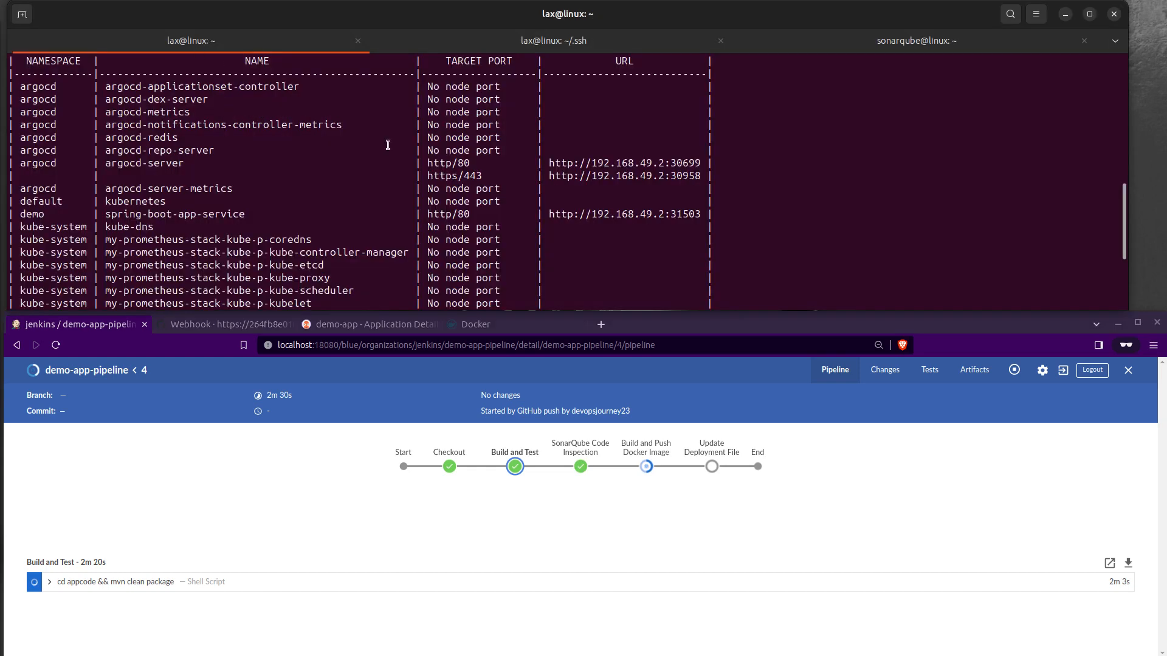
key("Return")
key("Return")
key("Return")
key("Return")
type("k ")
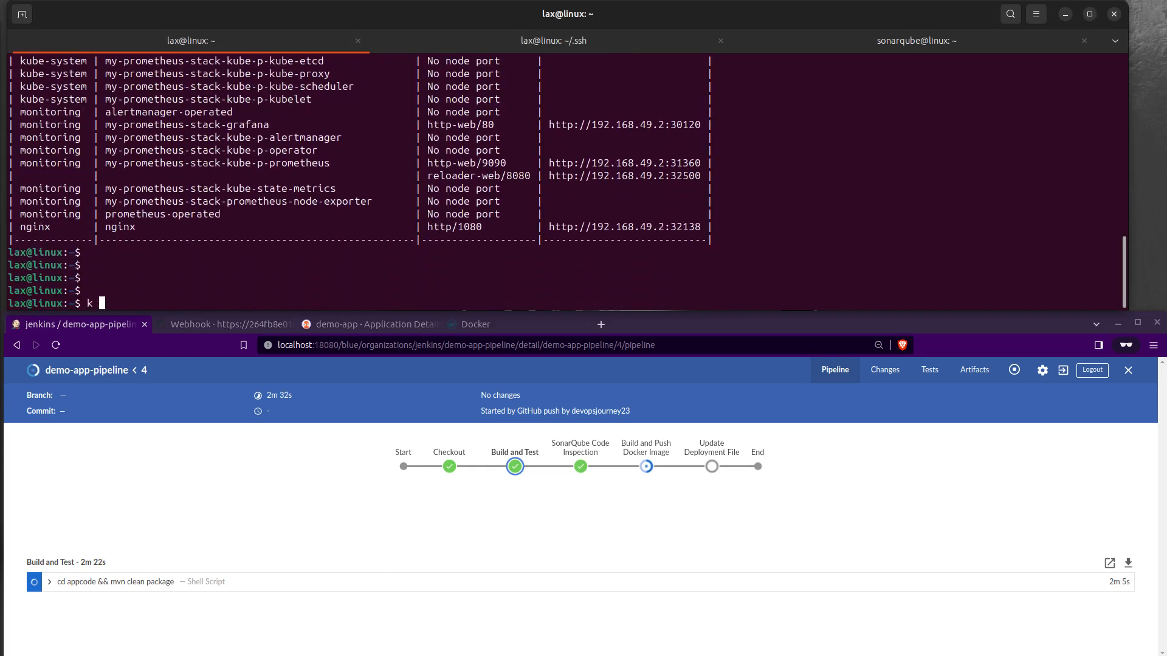
type("get deployment -n mo")
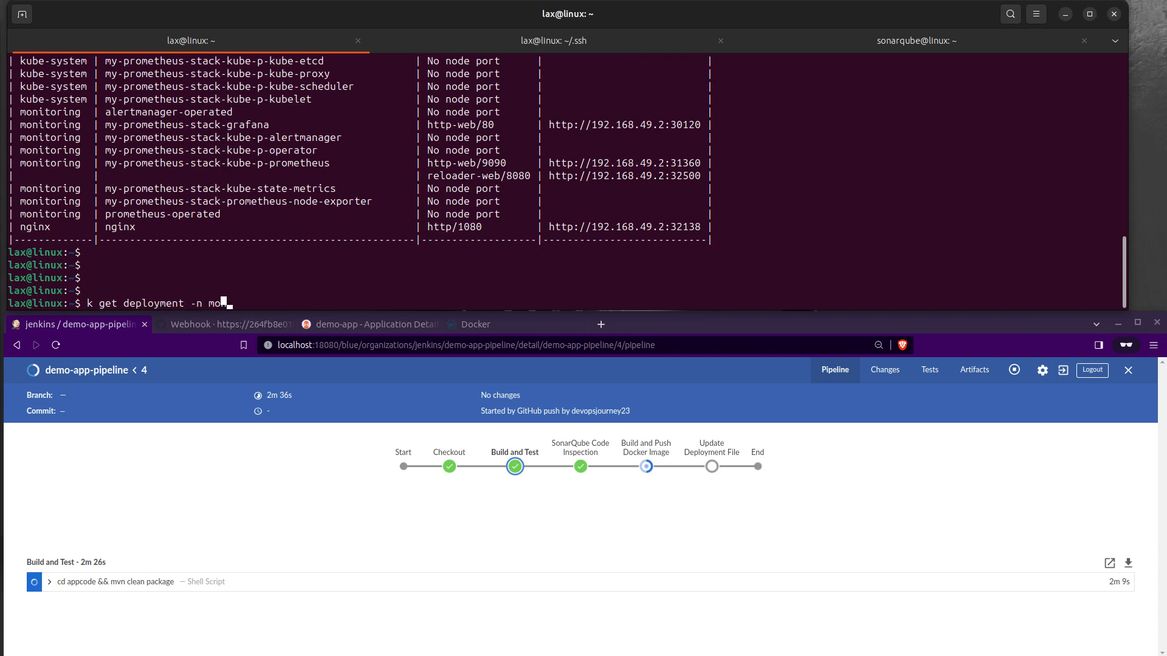
type("nitoring")
key("Return")
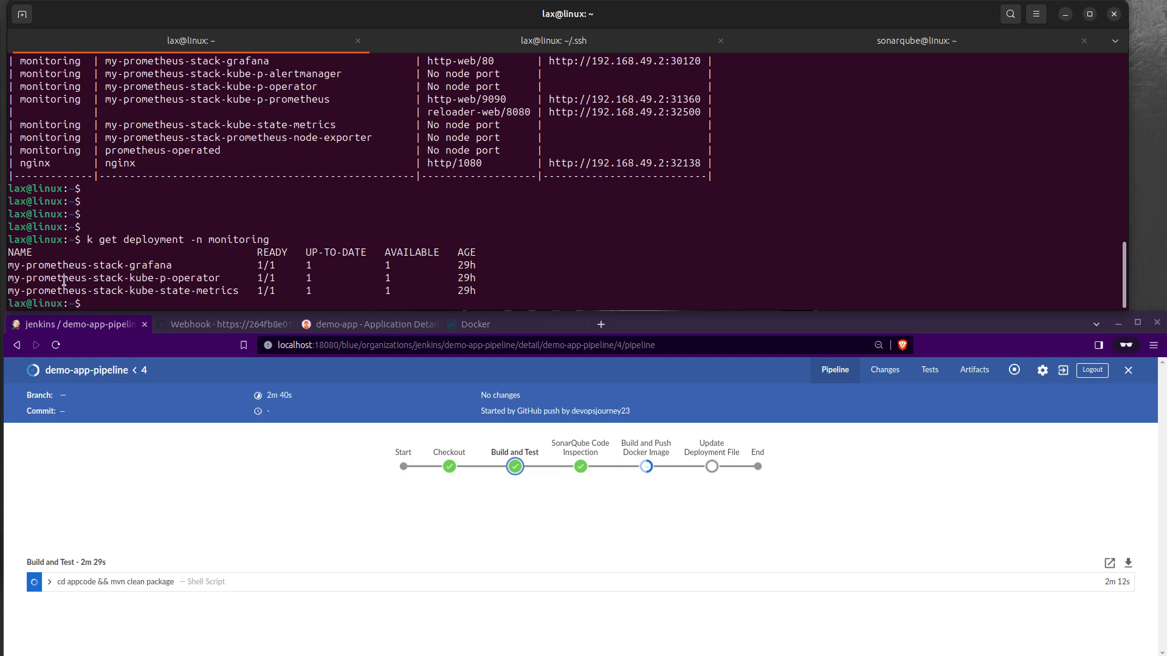
Step: List the monitoring namespace's pods with k get pod -n monitoring and highlight the Grafana and kube-state-metrics entries
key("Return")
key("Return")
type("k get pod -n mini")
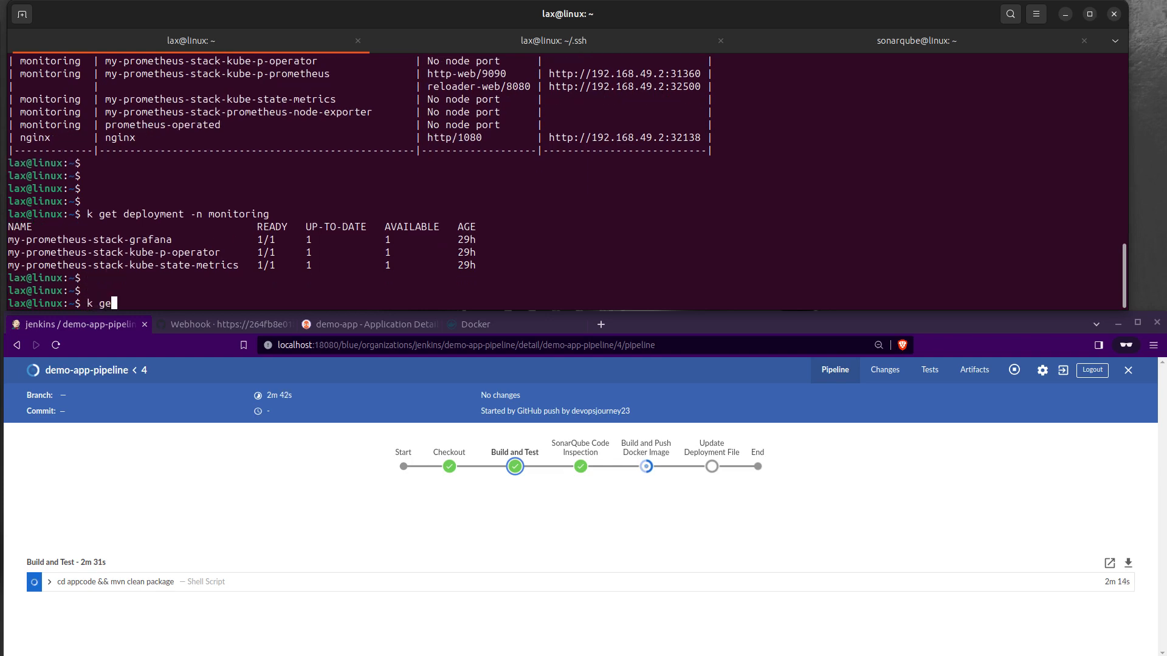
key("BackSpace")
key("BackSpace")
key("BackSpace")
type("oit")
key("BackSpace")
key("BackSpace")
type("no")
key("BackSpace")
type("itoring")
key("Return")
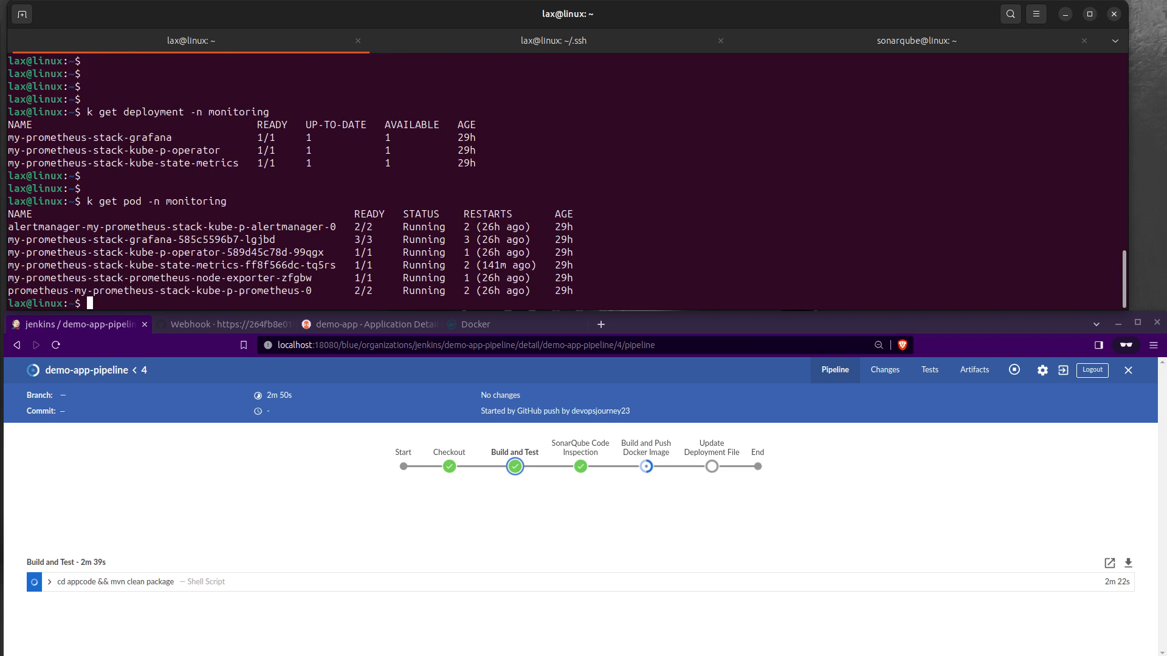
left_click_drag(33, 241, 142, 250)
left_click_drag(123, 266, 178, 266)
Step: List the monitoring namespace's services with k get svc -n monitoring
key("Return")
key("Return")
key("Return")
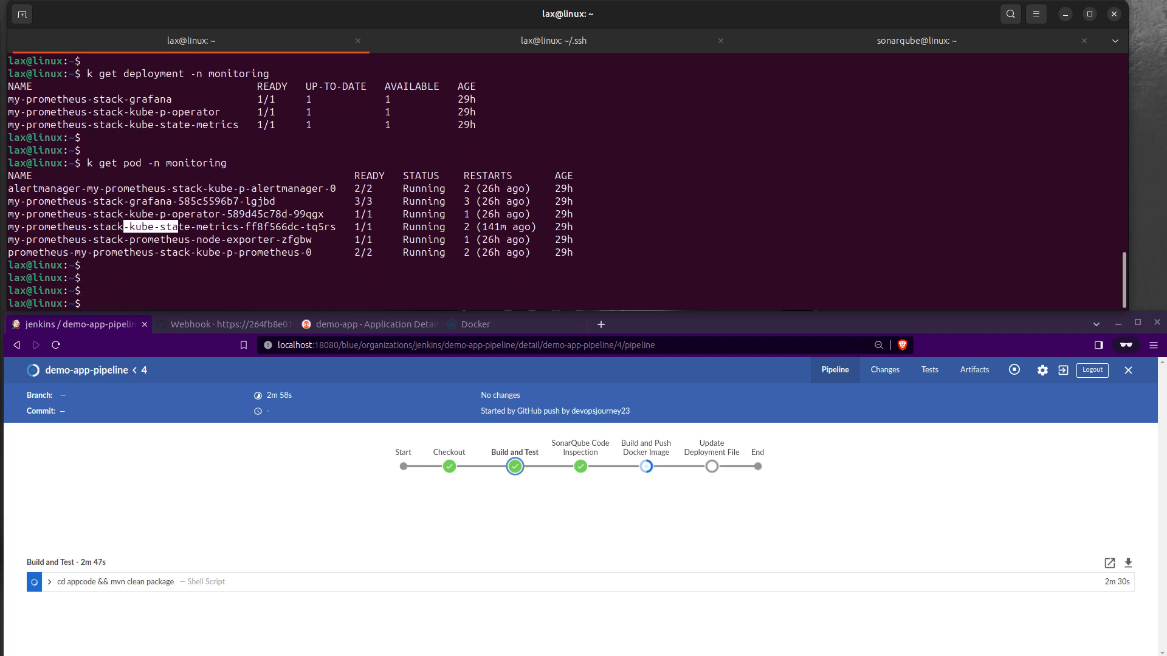
type("k get svc -n monitoring")
key("Return")
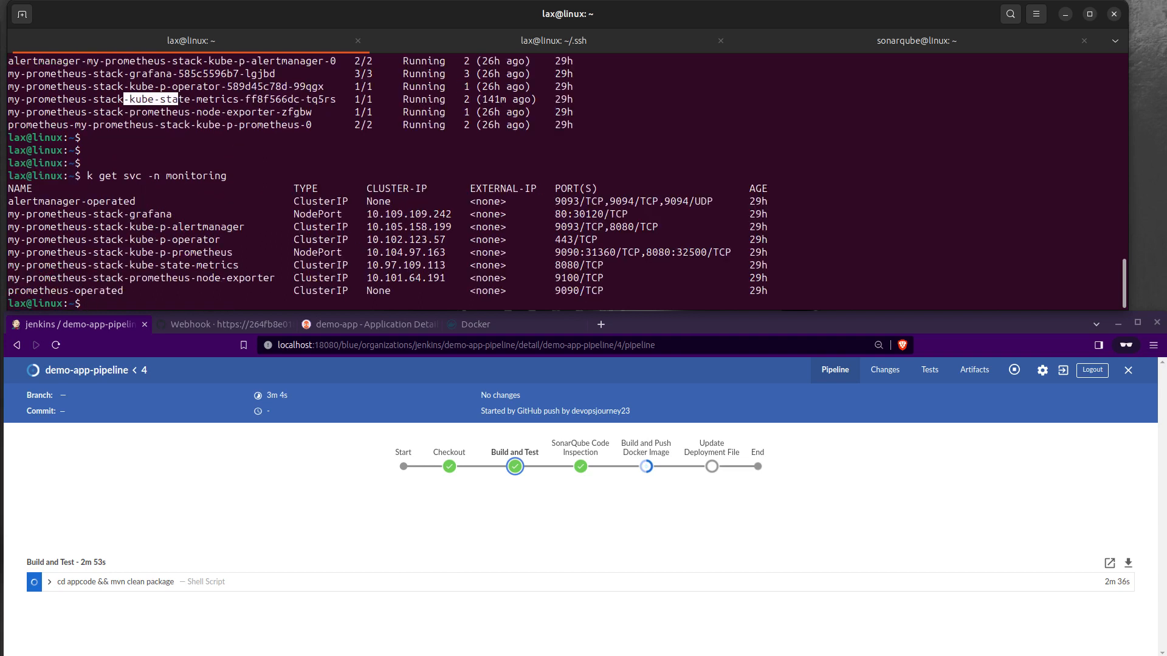
Step: Highlight the Grafana and Prometheus service entries and their node port numbers in the monitoring namespace's service list
left_click_drag(181, 215, 8, 215)
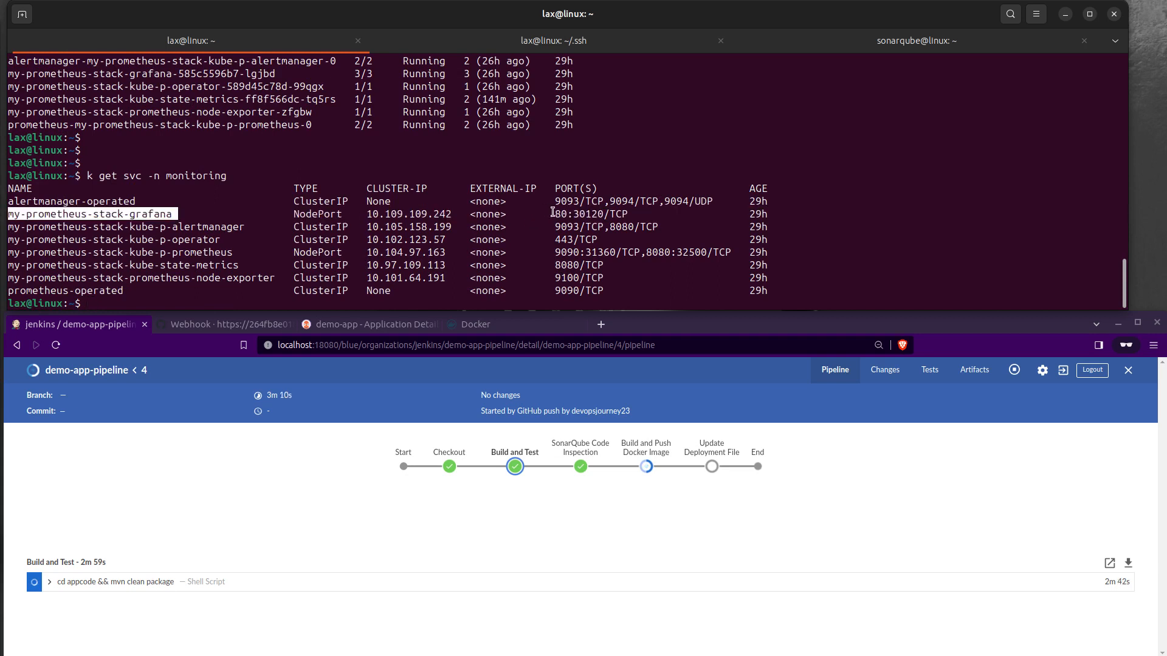
left_click_drag(573, 214, 601, 212)
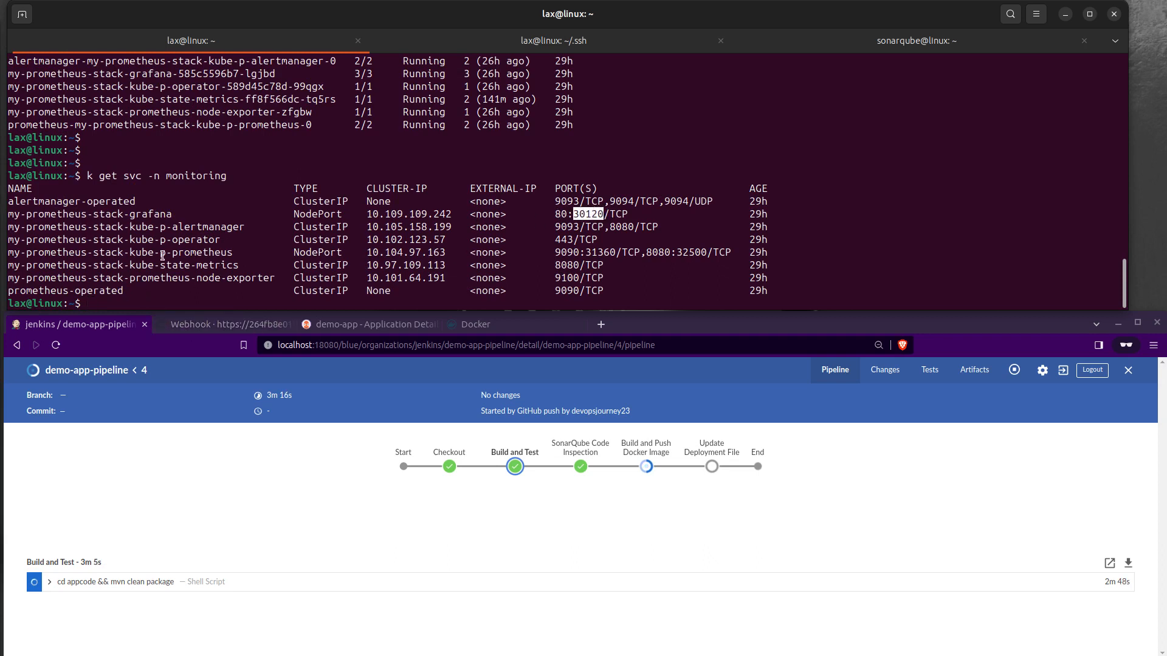
left_click_drag(149, 252, 349, 252)
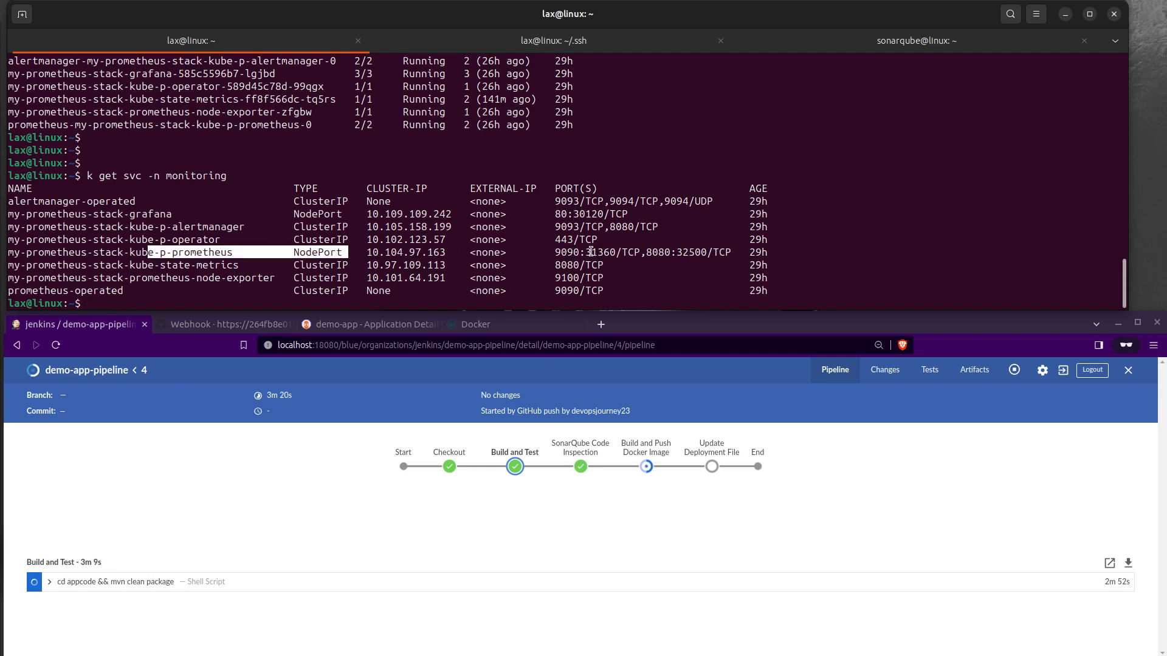
left_click_drag(585, 253, 611, 252)
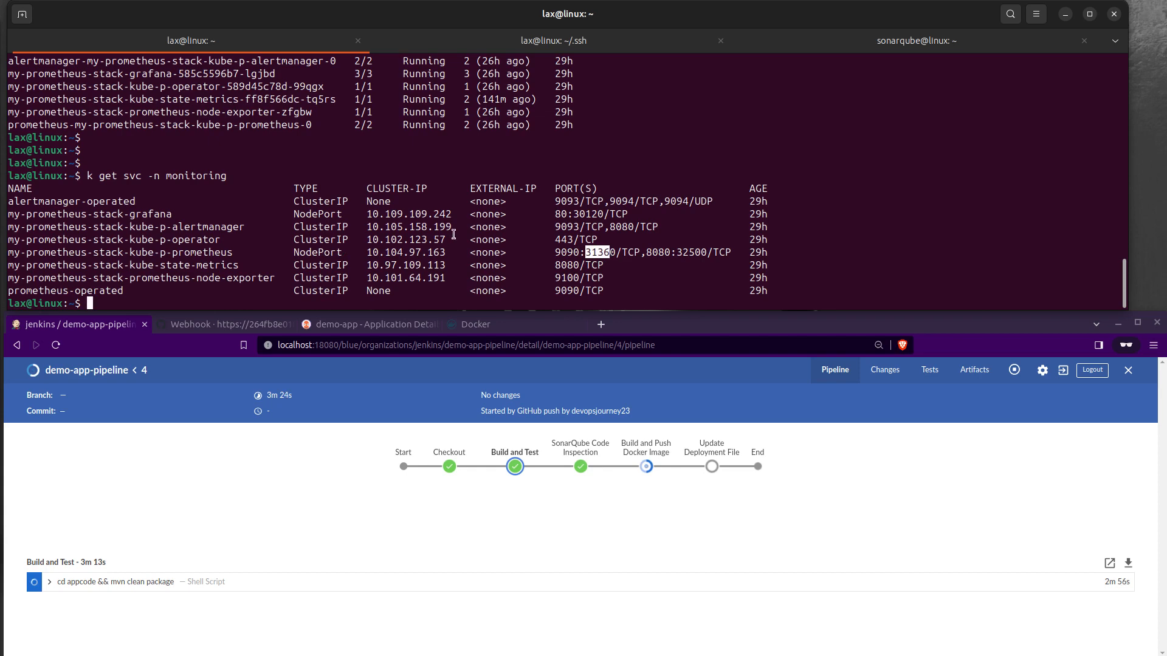
Step: List the cluster's service URLs in the terminal with minikube service list
key("Return")
key("Return")
type("minikube")
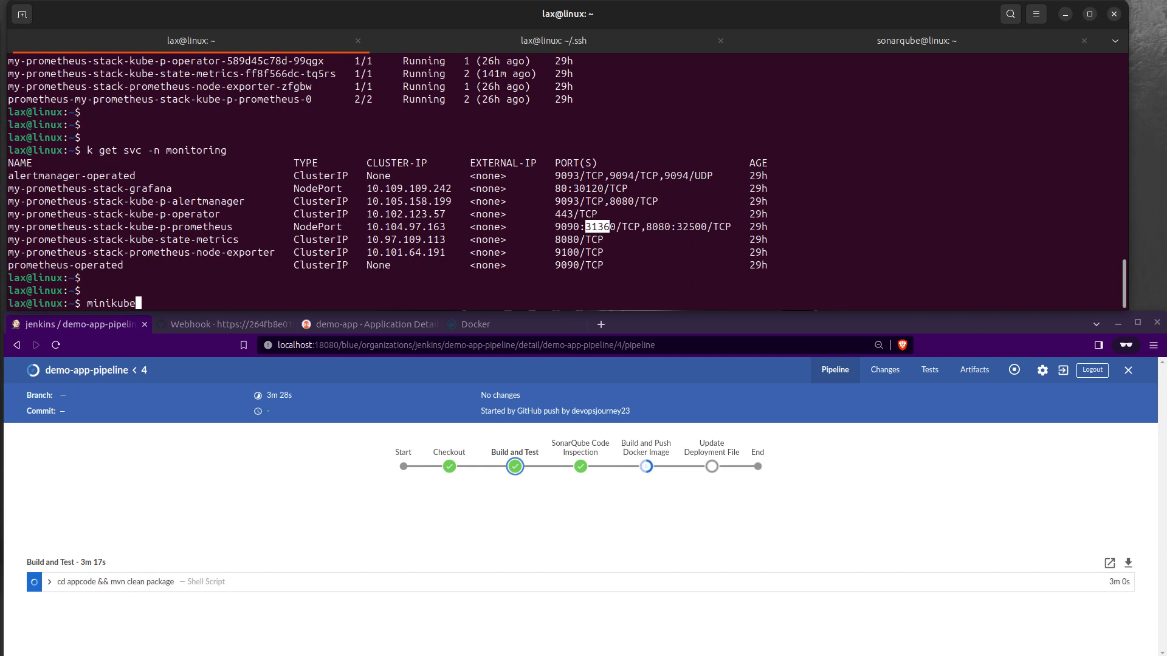
type(" service list")
key("Return")
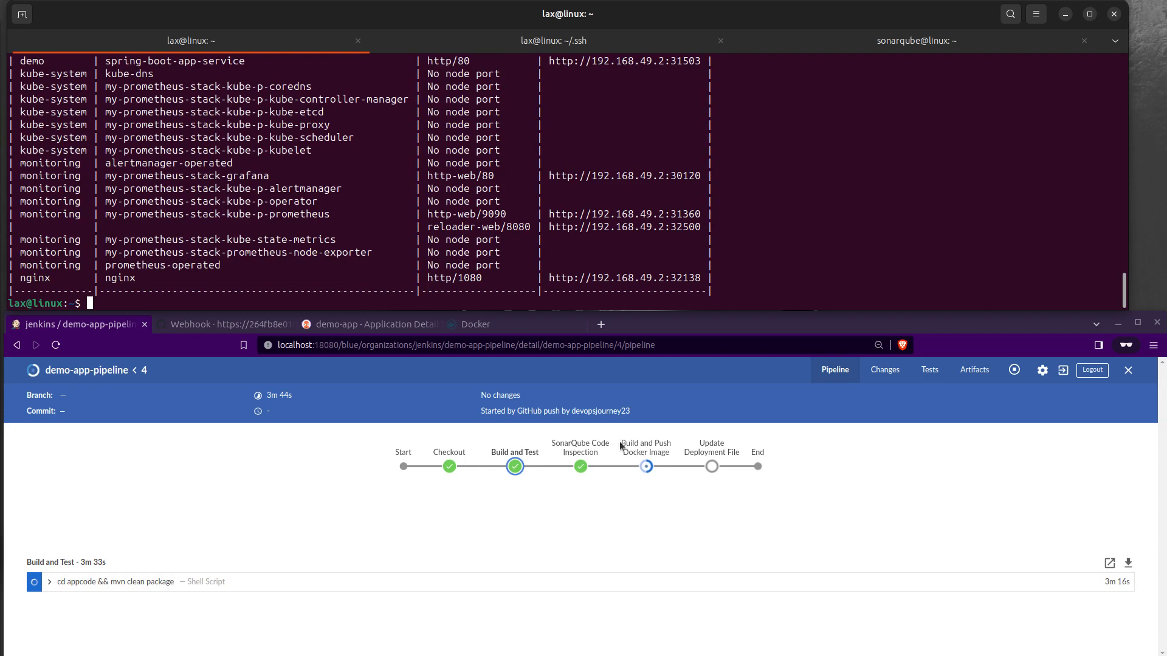
Step: Look through the Build and Test shell script log in Jenkins, collapse it, and show the Build and Push Docker Image stage
left_click(114, 584)
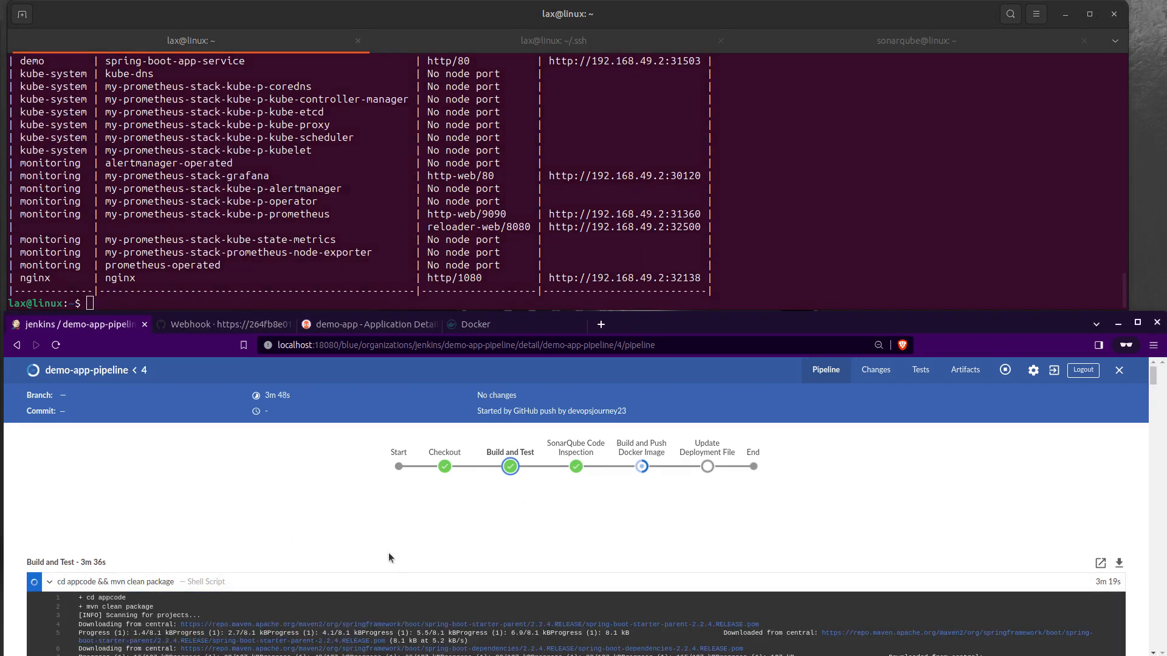
scroll(389, 558, "down", 5)
scroll(391, 559, "up", 5)
left_click(50, 582)
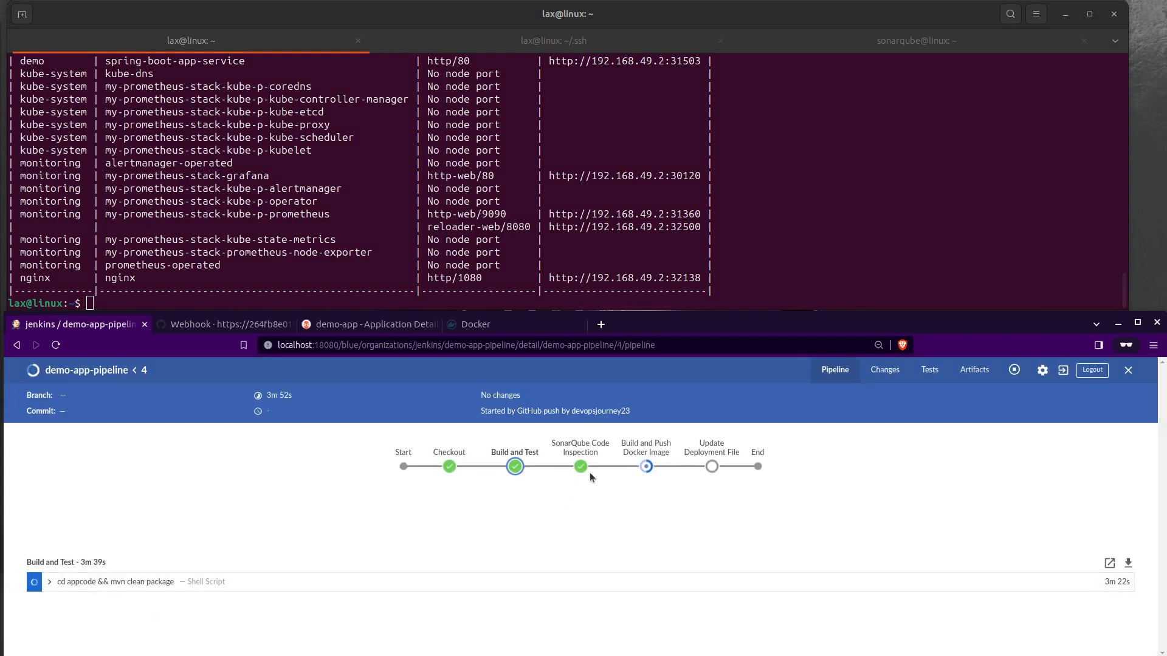
left_click(645, 466)
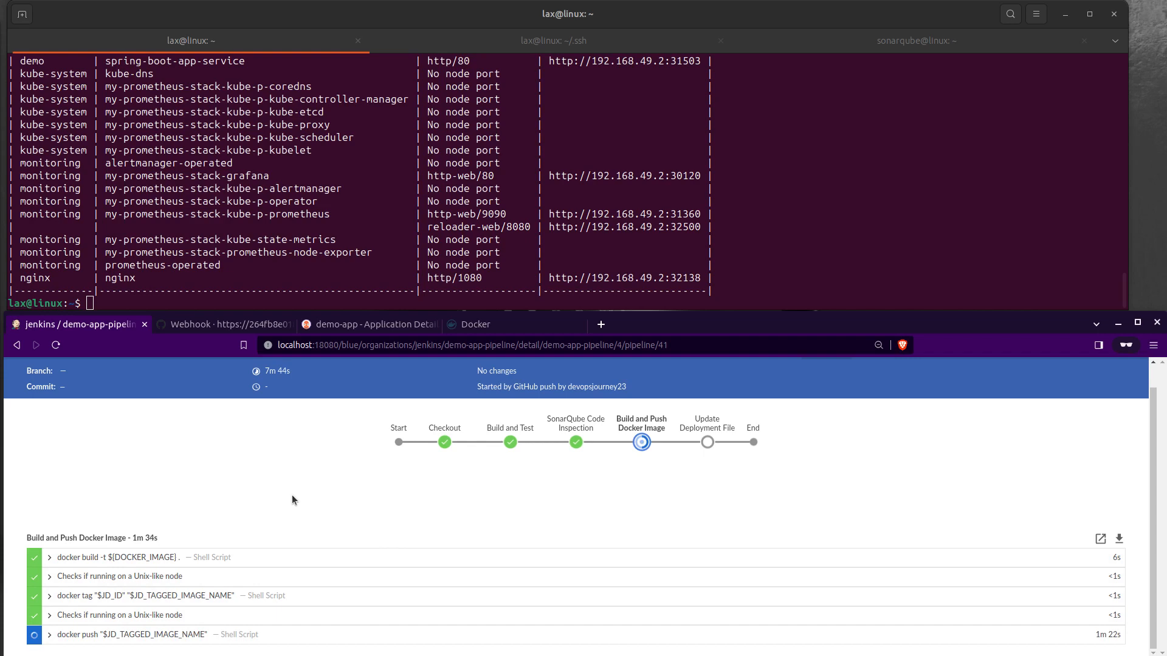
left_click(174, 293)
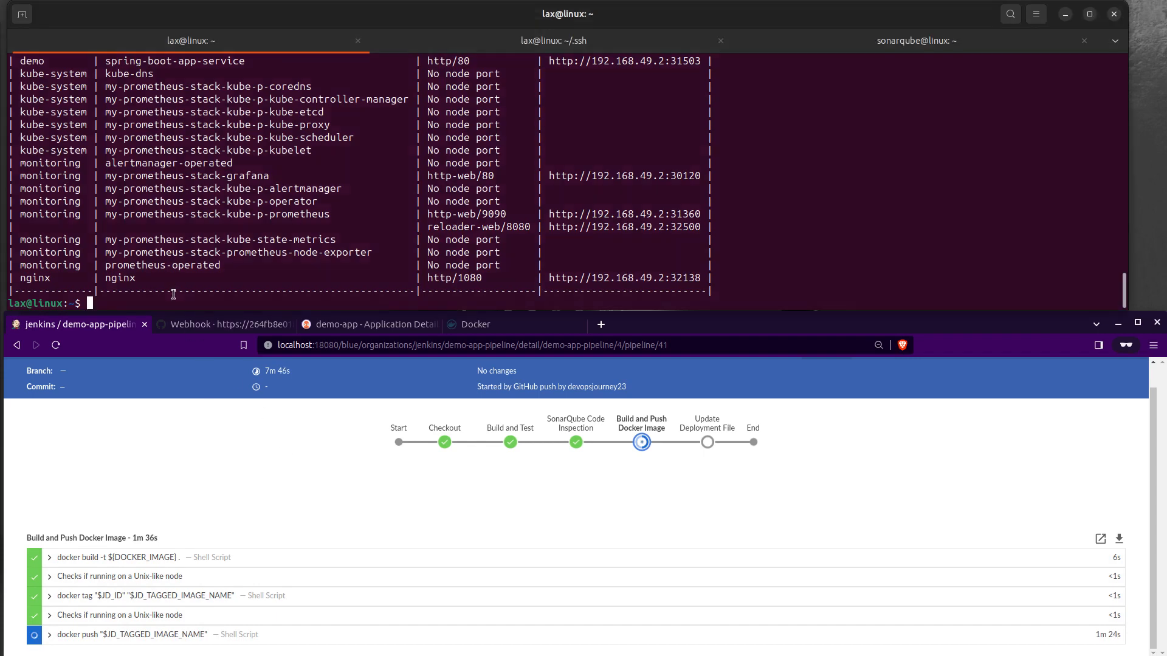
scroll(174, 293, "up", 2)
scroll(176, 266, "down", 1)
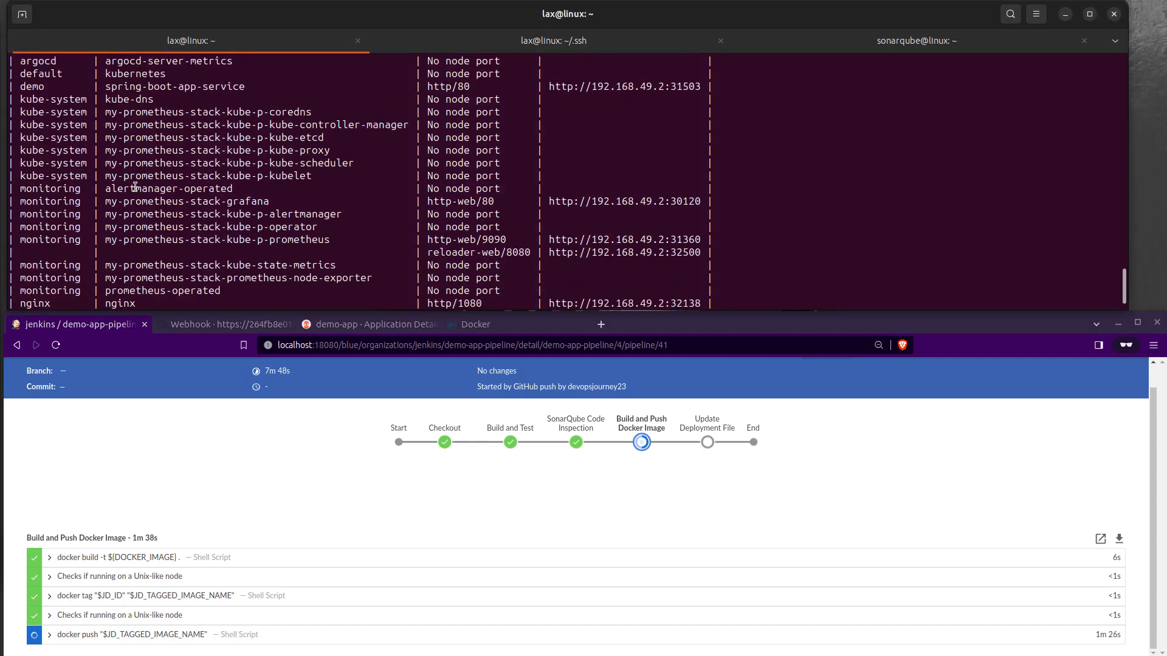
left_click_drag(271, 204, 202, 204)
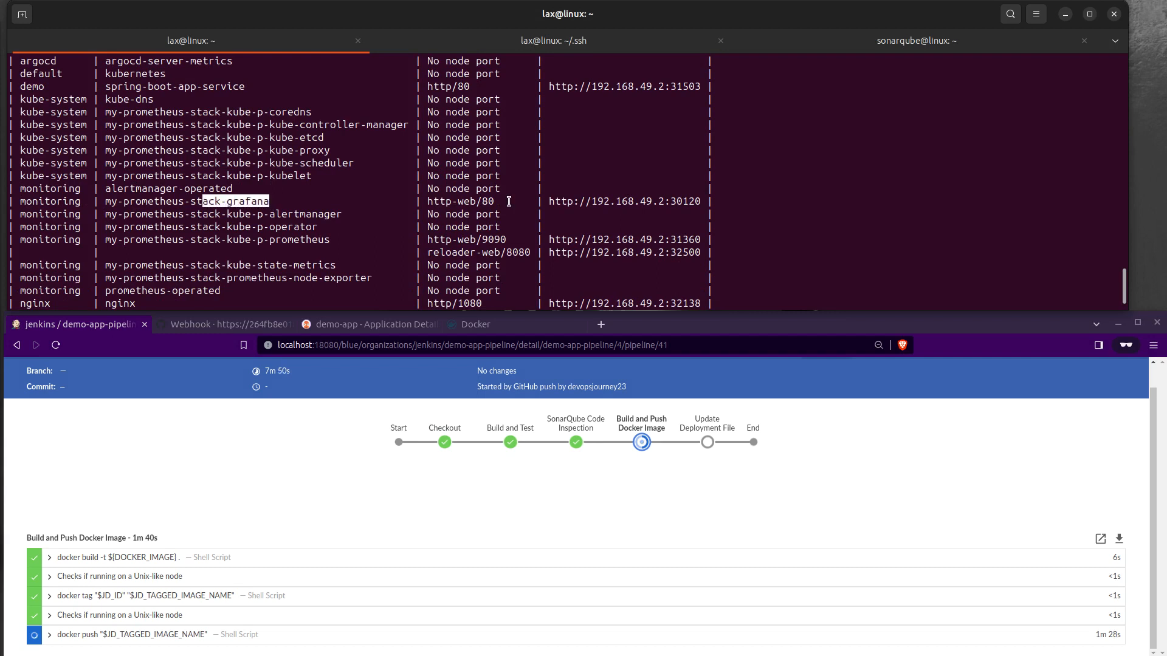
left_click_drag(548, 204, 699, 207)
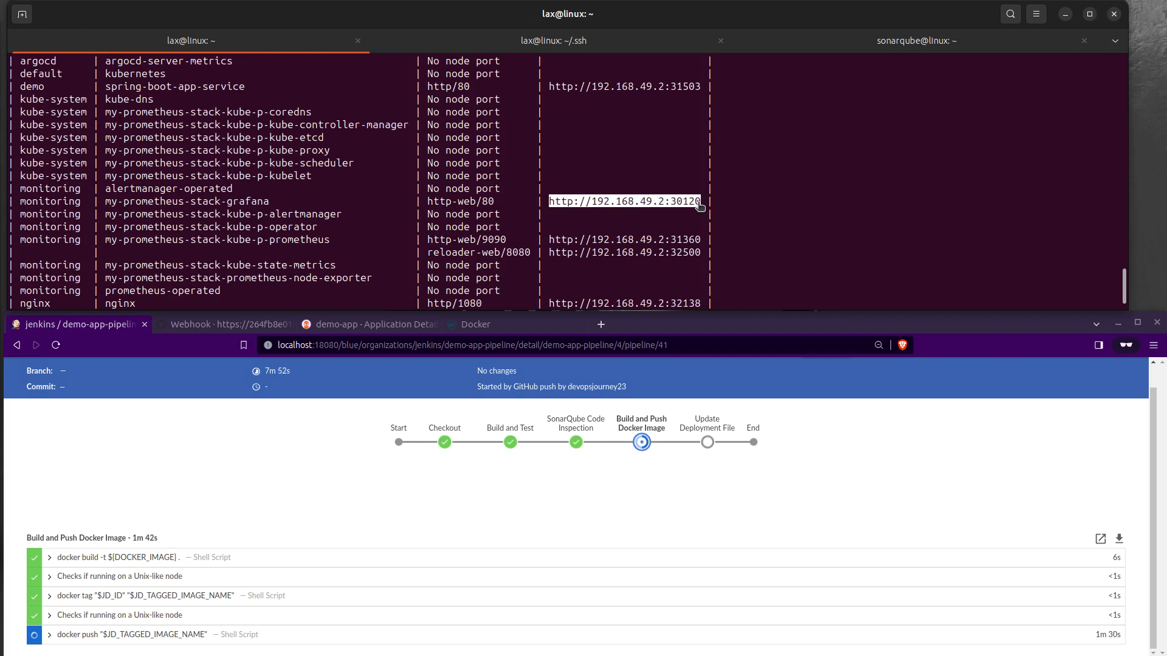
right_click(699, 206)
left_click(707, 260)
left_click(600, 324)
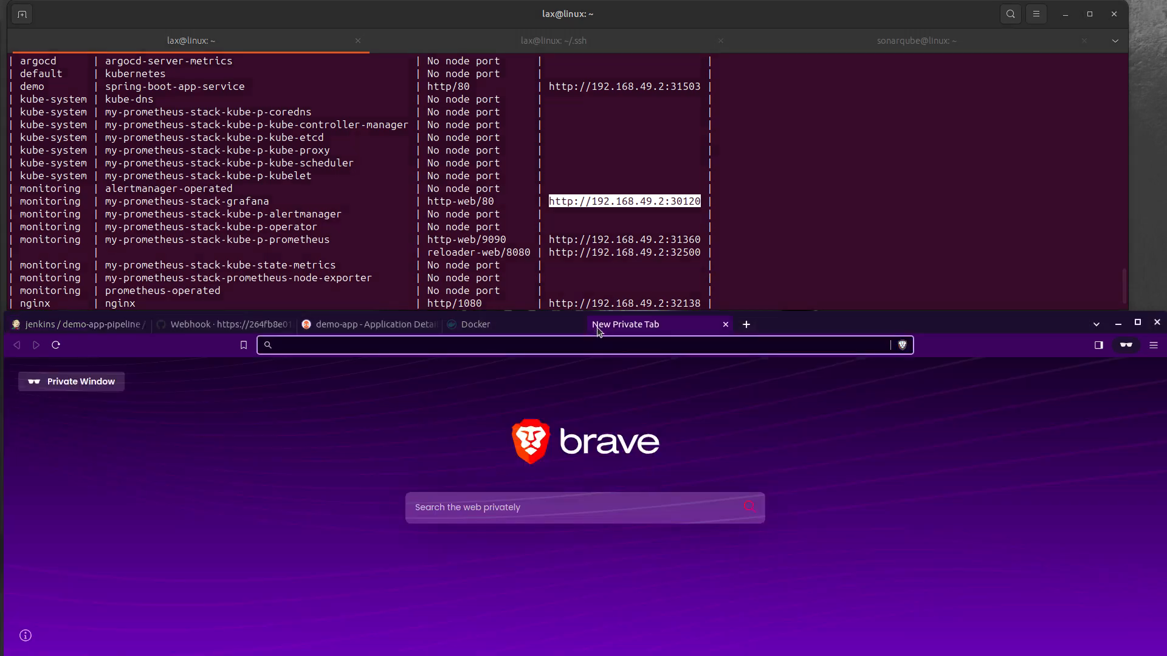
key("ctrl+v")
key("Return")
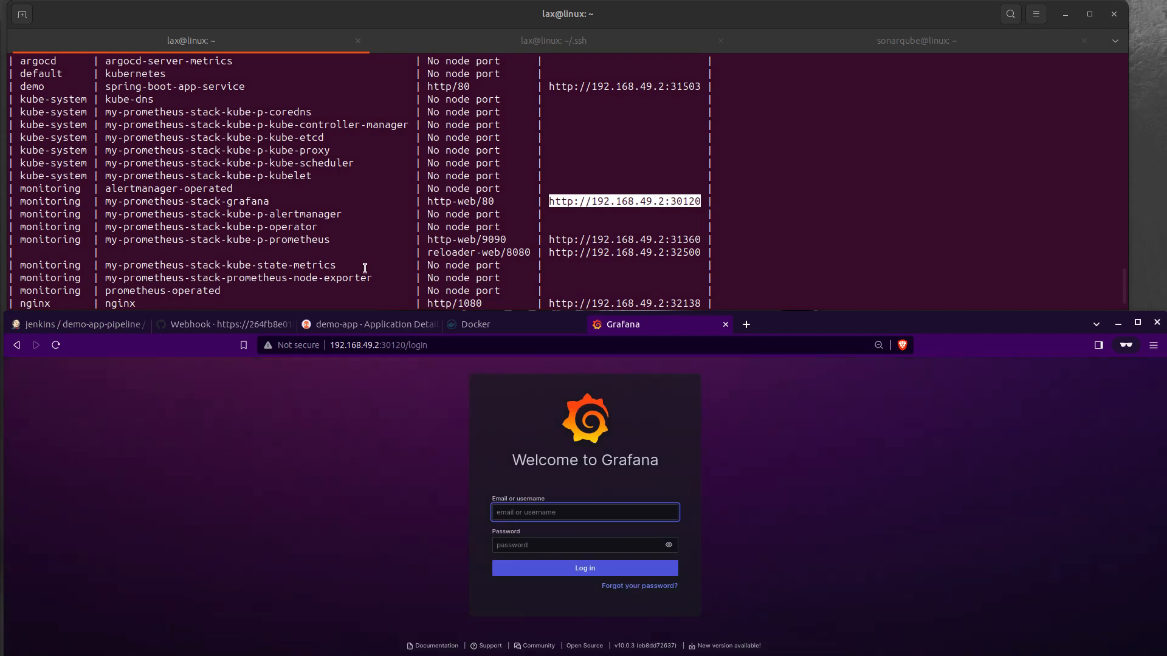
left_click_drag(547, 242, 703, 240)
right_click(687, 242)
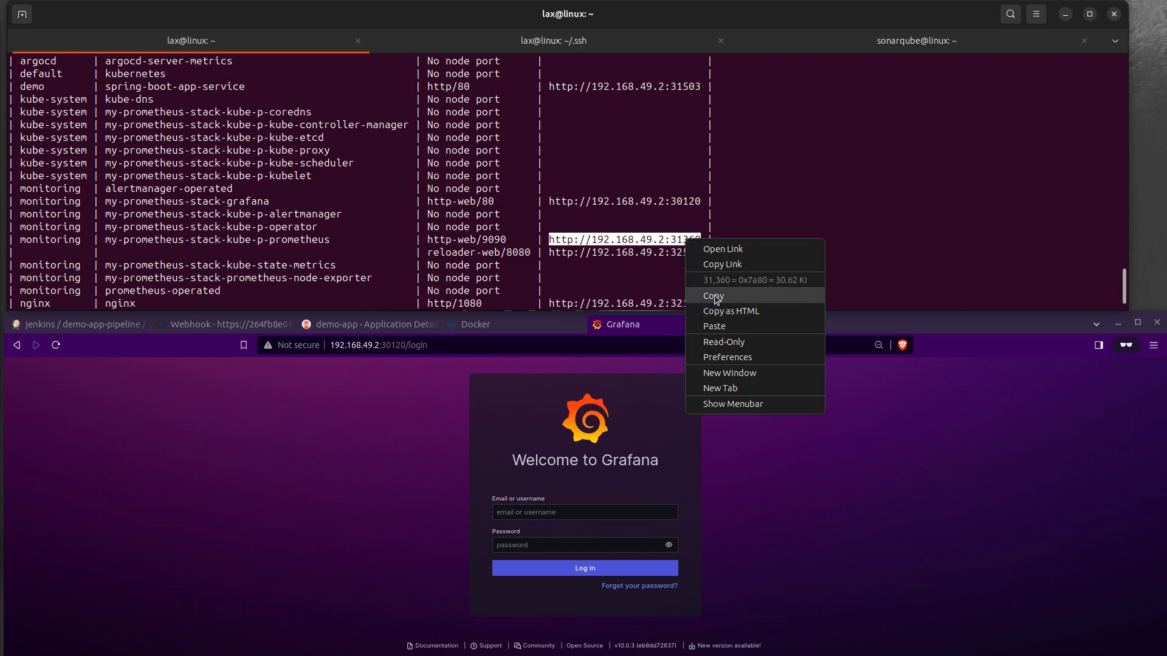
left_click(715, 296)
left_click(750, 328)
key("ctrl+v")
key("Return")
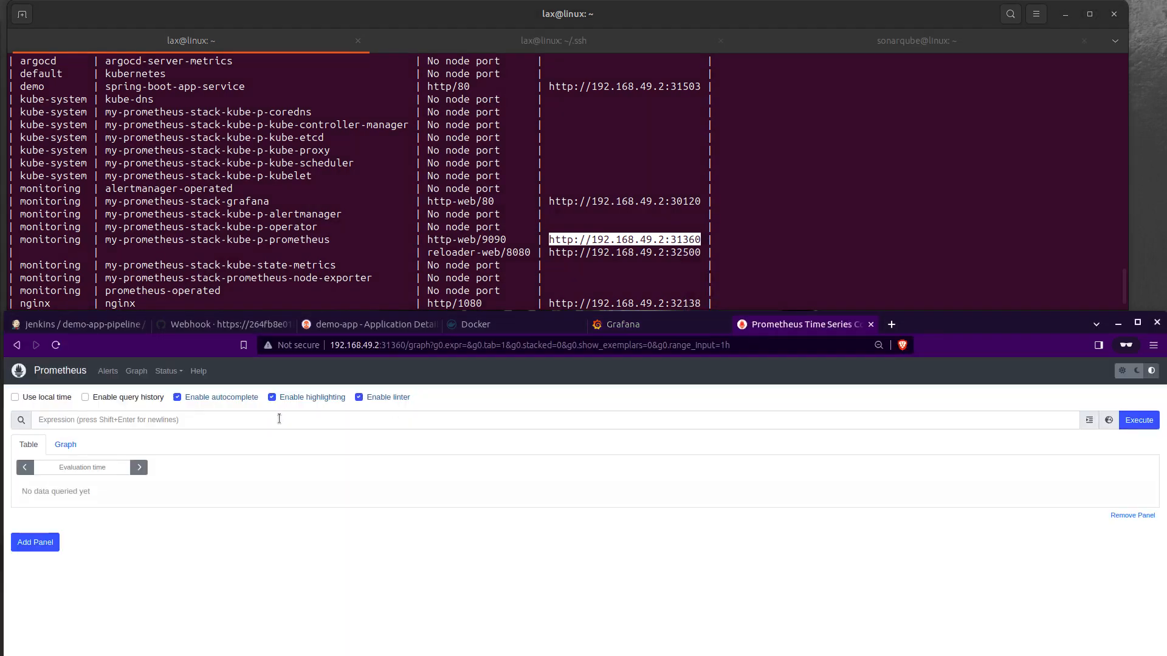
Step: Open the Prometheus Targets page, filter it by argocd, and highlight the Argo CD service monitors
left_click(169, 370)
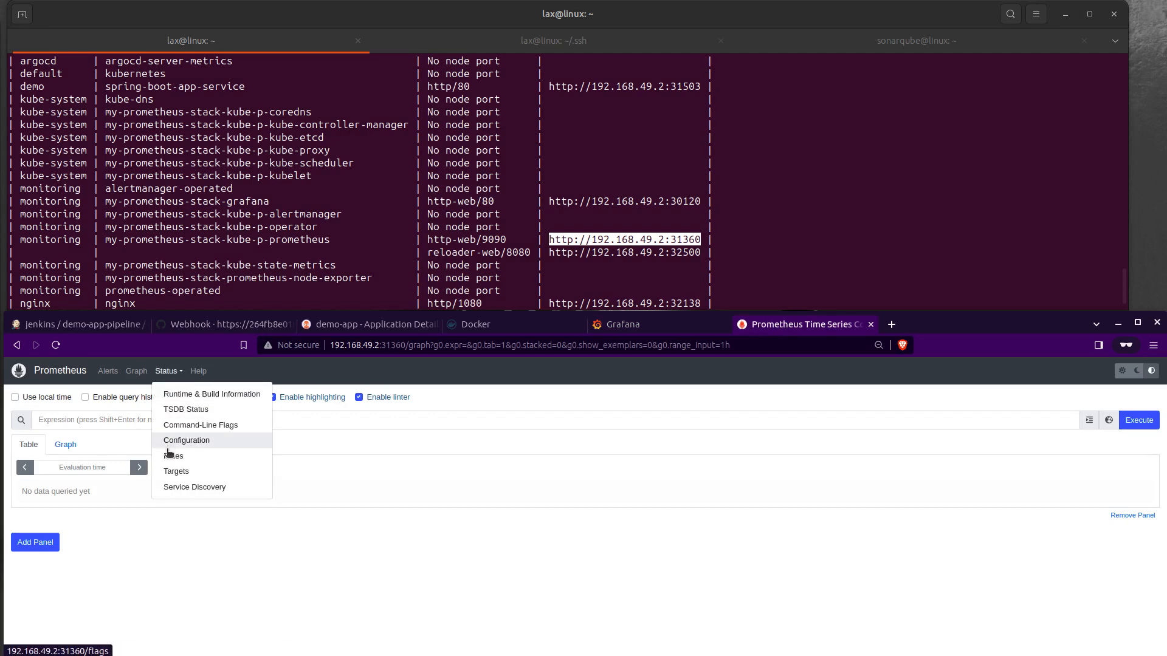
left_click(175, 471)
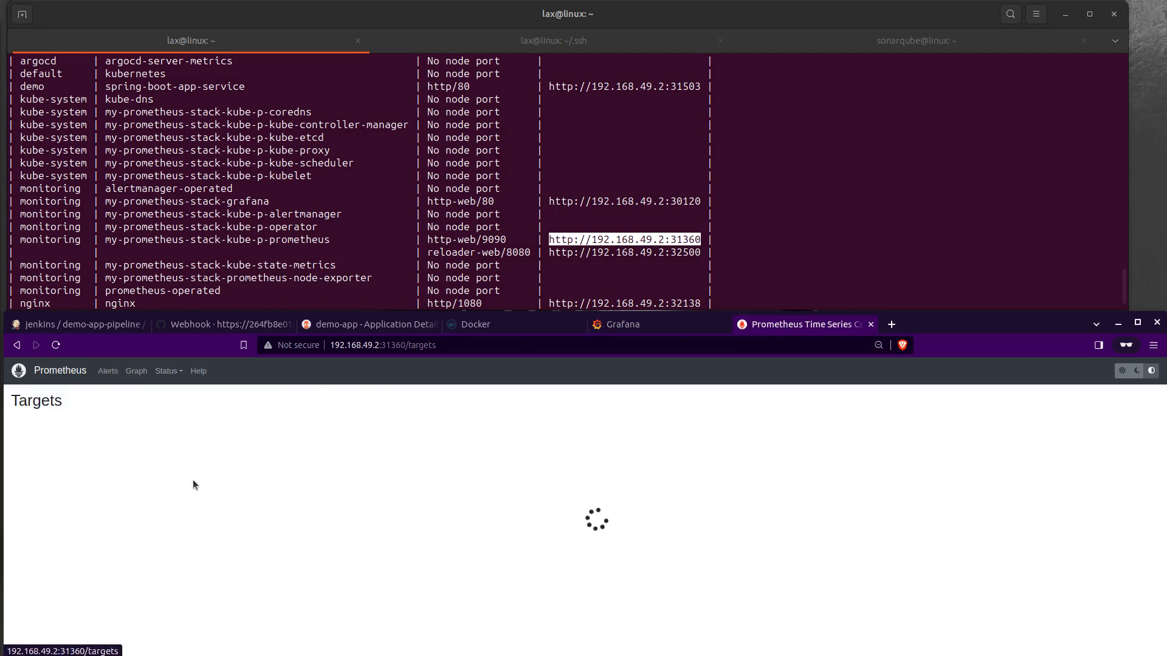
scroll(319, 521, "down", 5)
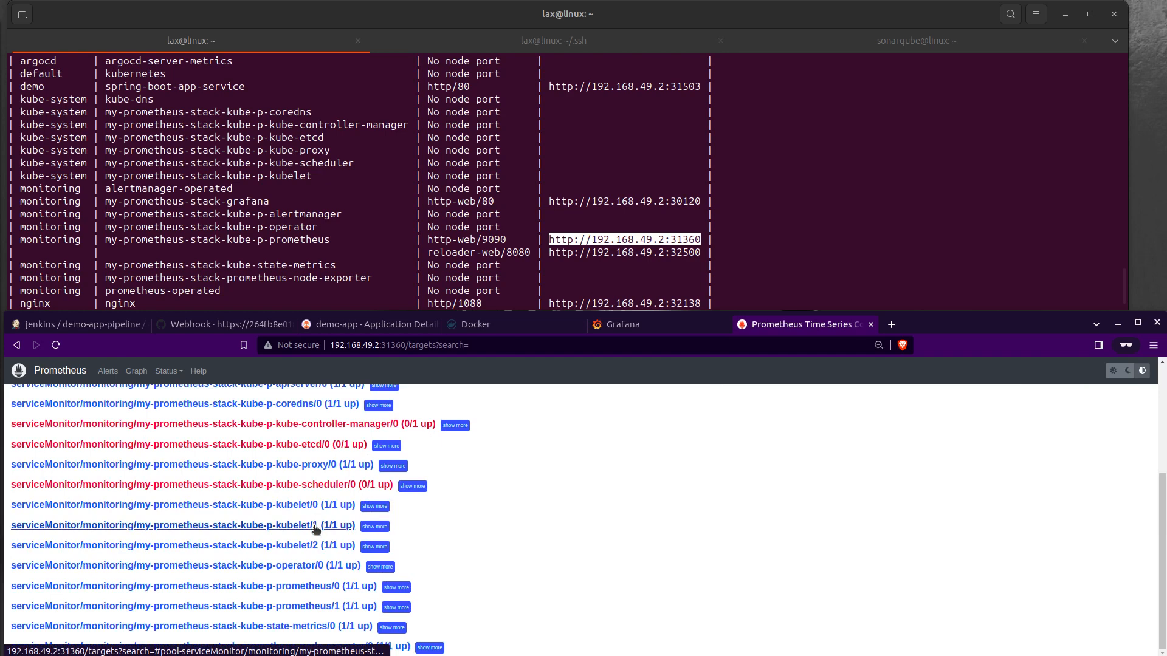
scroll(317, 524, "up", 5)
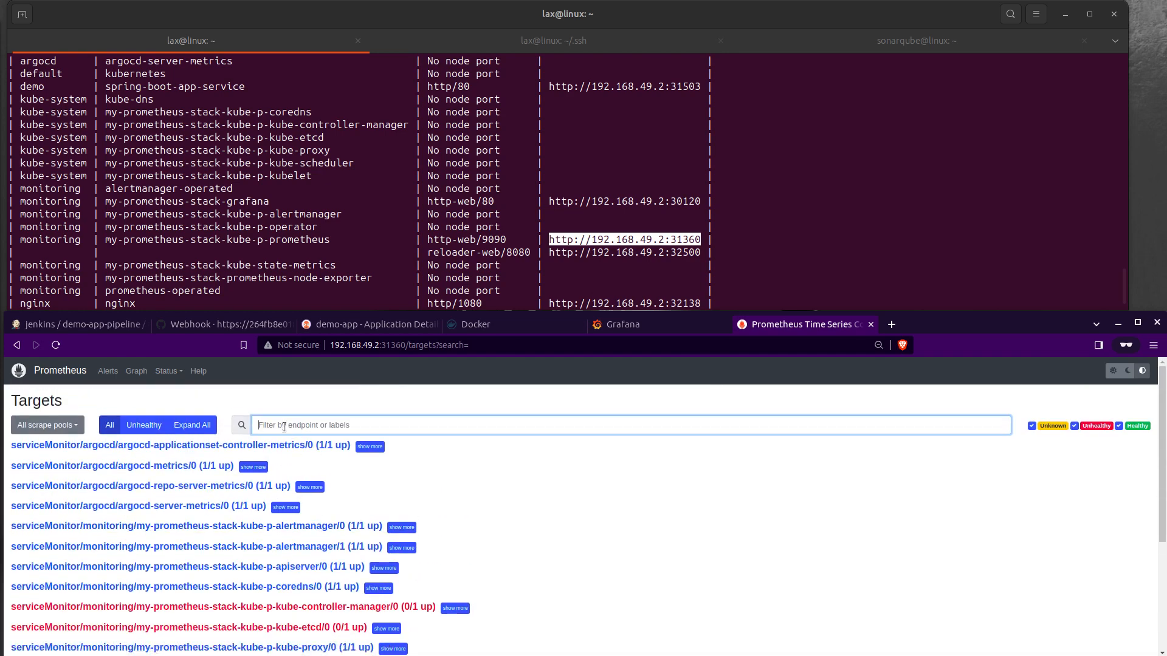
type("argocd")
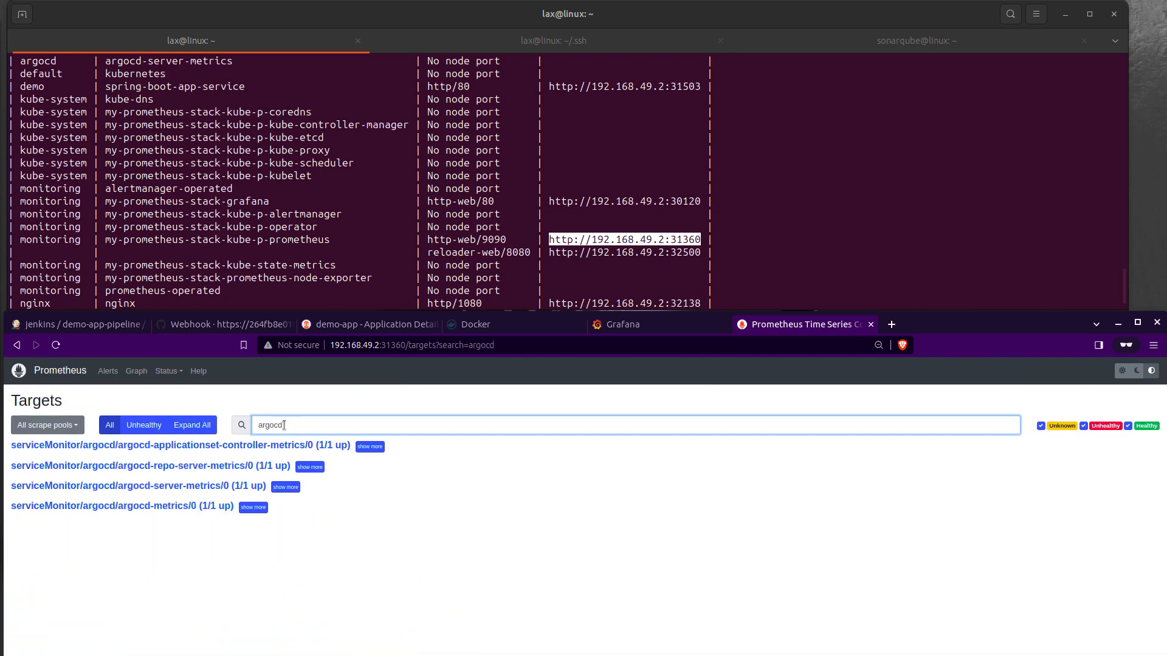
left_click_drag(304, 523, 10, 442)
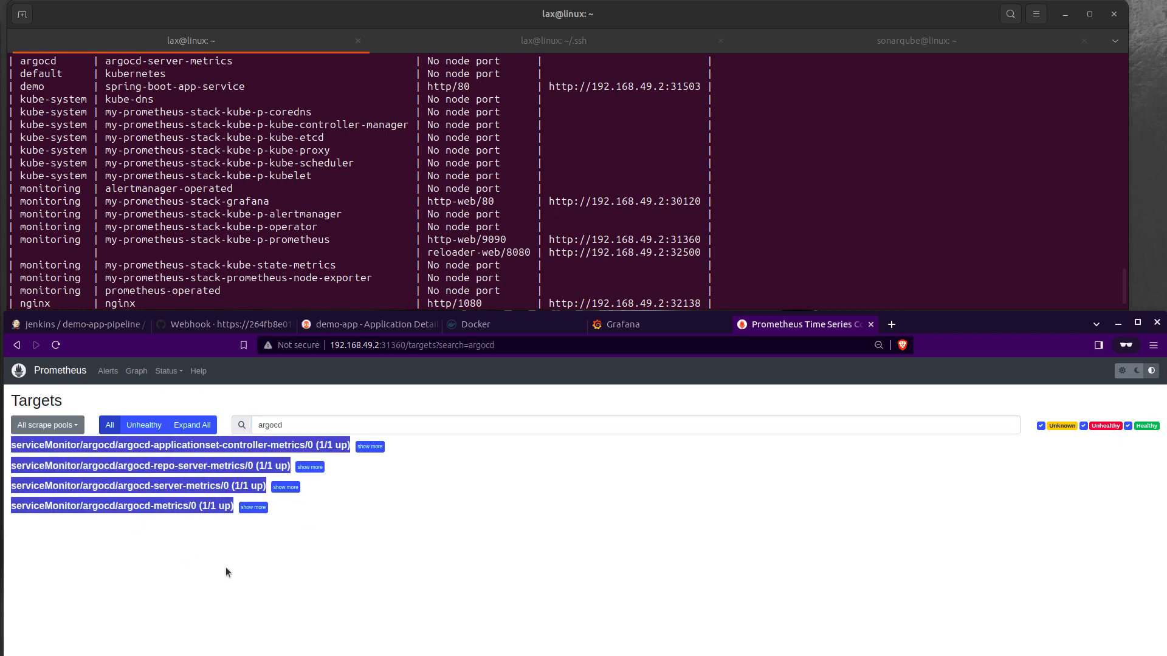
left_click(180, 557)
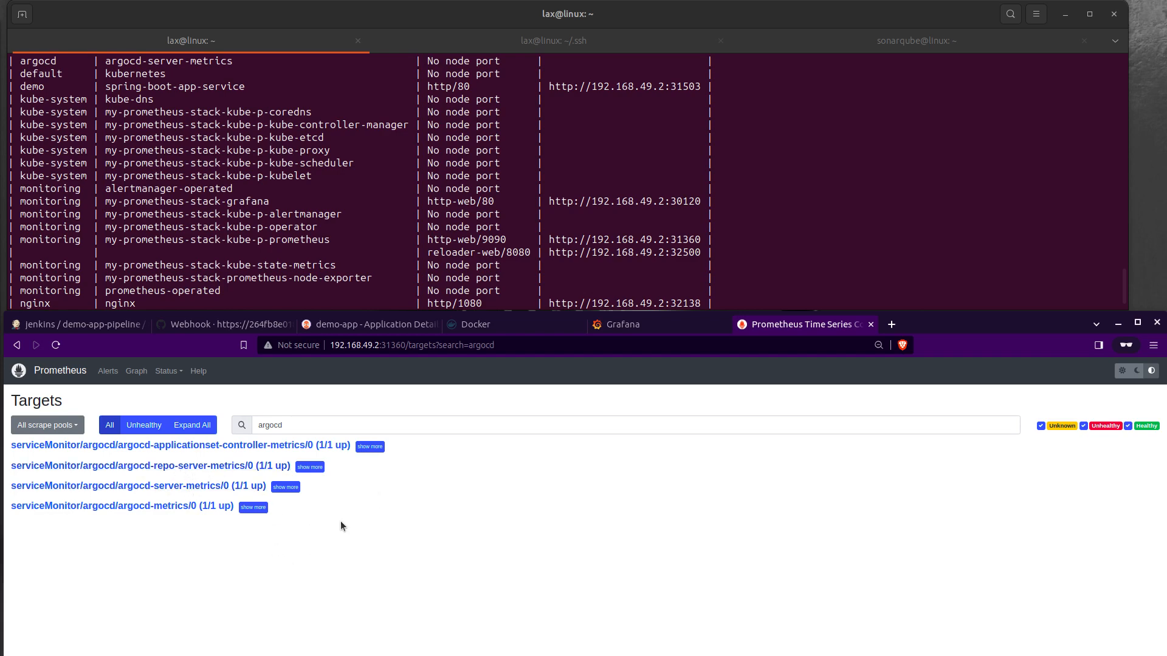
Step: Return to the Grafana login page and enter admin as the username
left_click(645, 320)
left_click(546, 516)
type("ad")
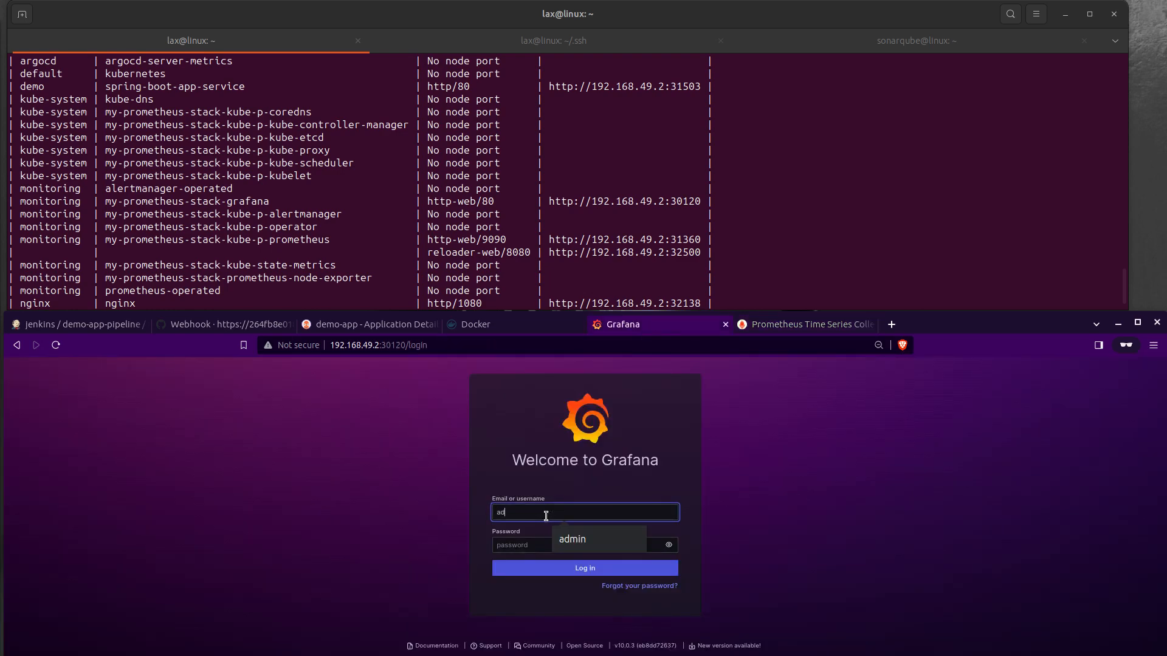
type("min")
key("Tab")
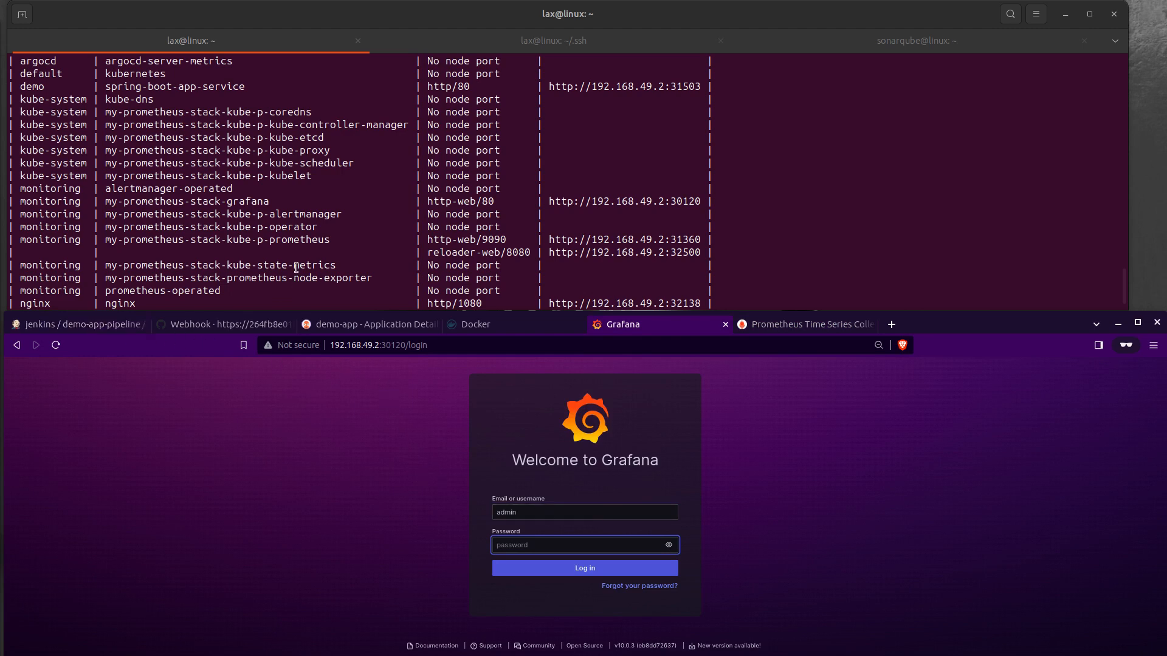
scroll(313, 251, "down", 1)
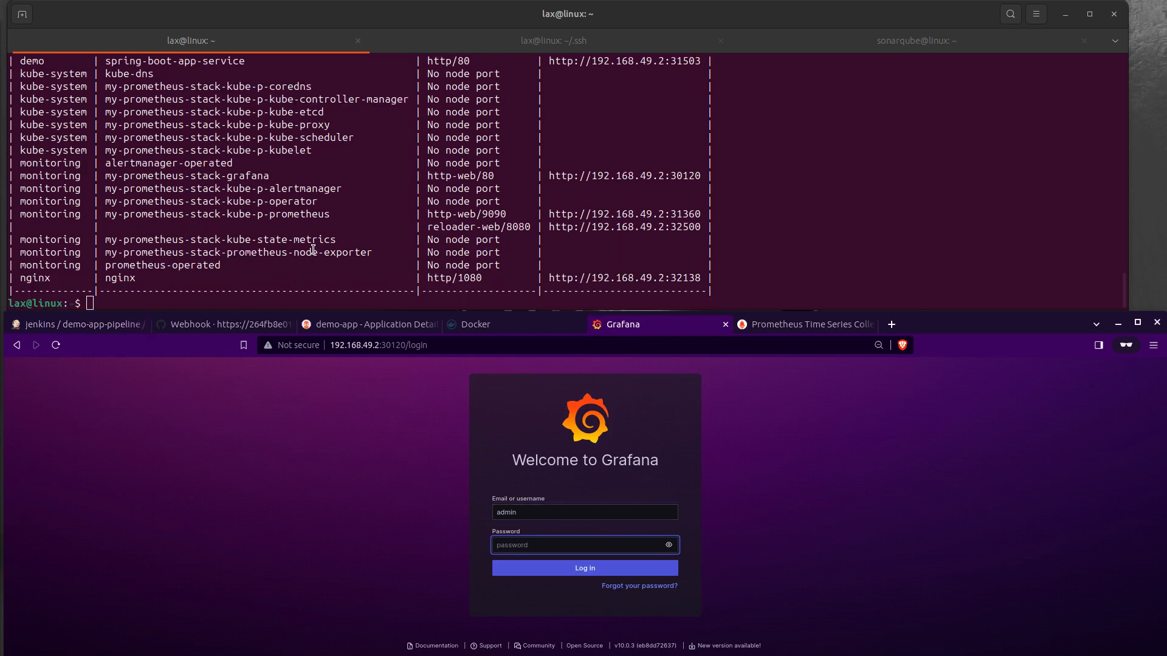
Step: Check the docker push progress in the Jenkins pipeline and reload the cicd-pipeline-demo-01 tags page on Docker Hub
left_click(78, 327)
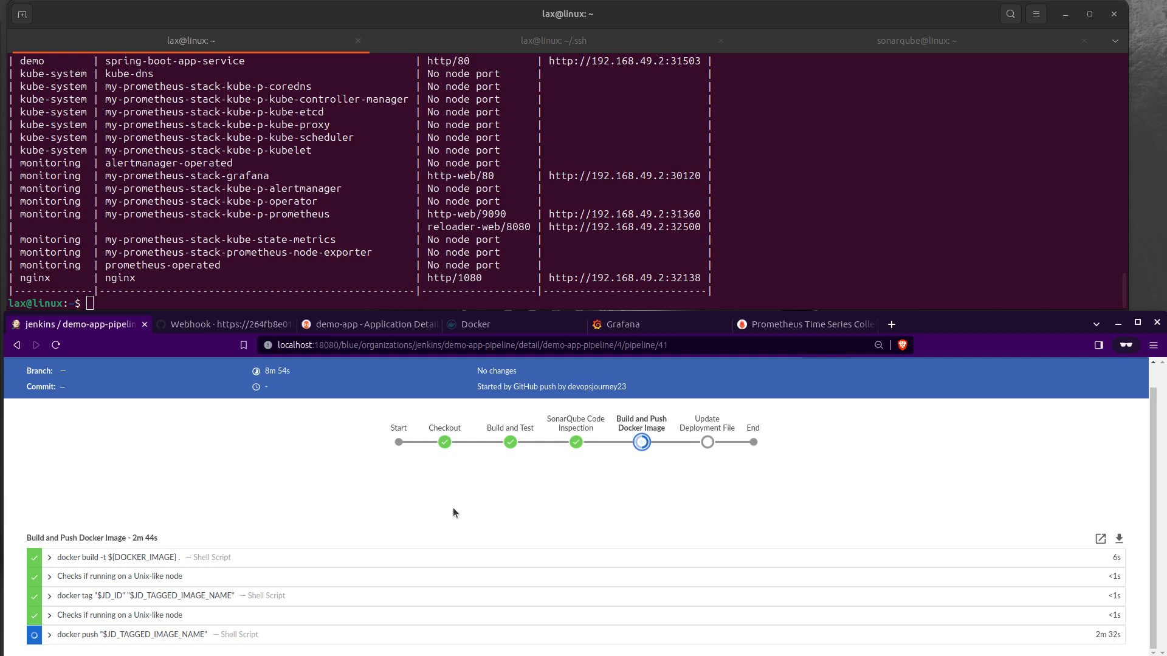
left_click(510, 324)
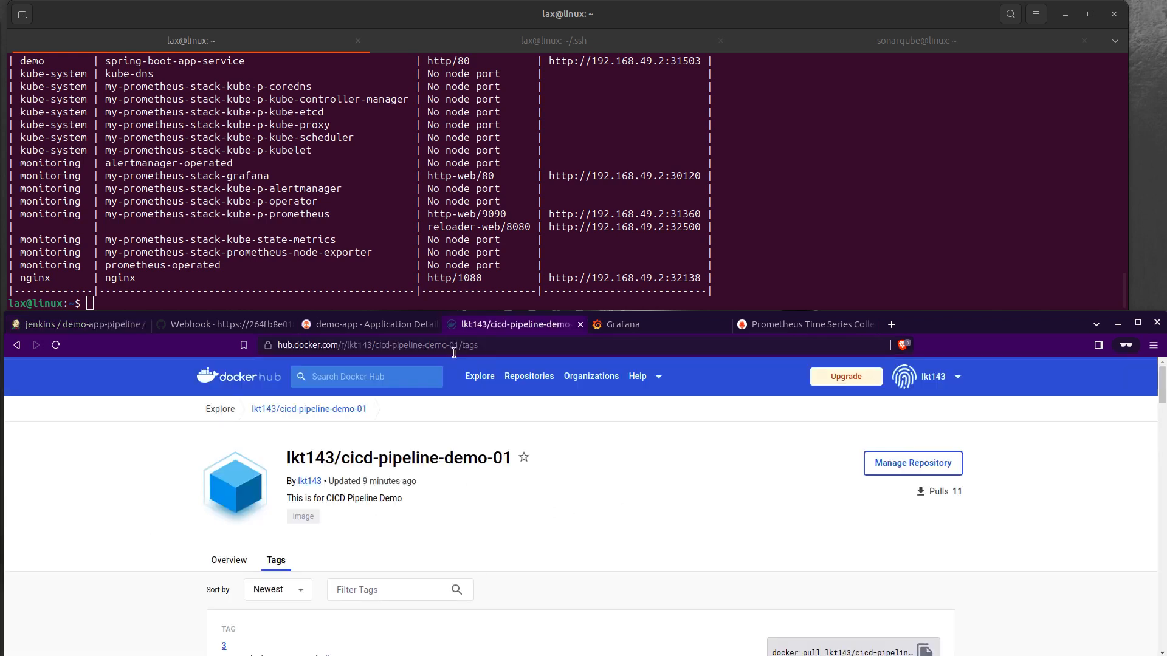
left_click(481, 345)
key("Return")
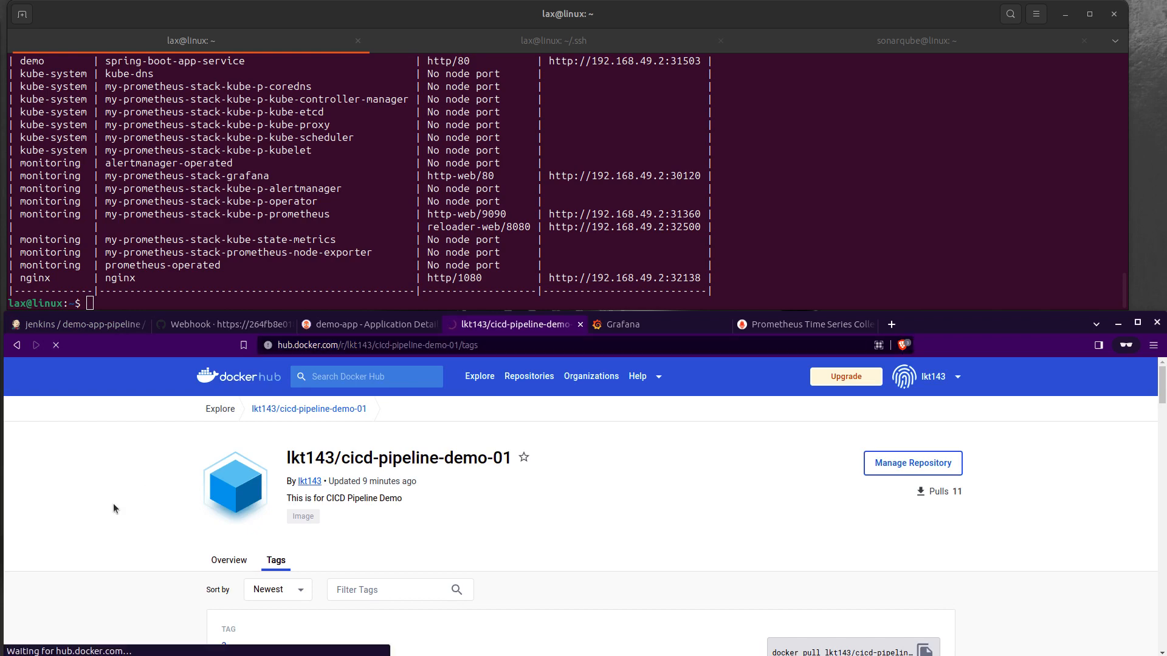
scroll(130, 499, "down", 4)
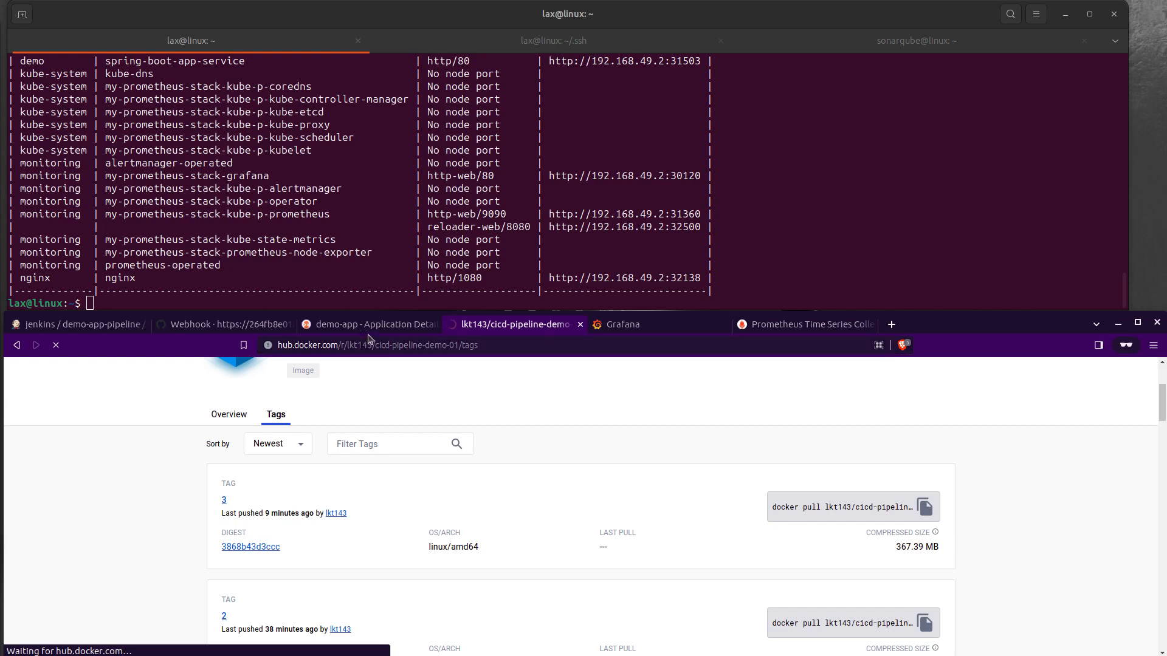
left_click(108, 325)
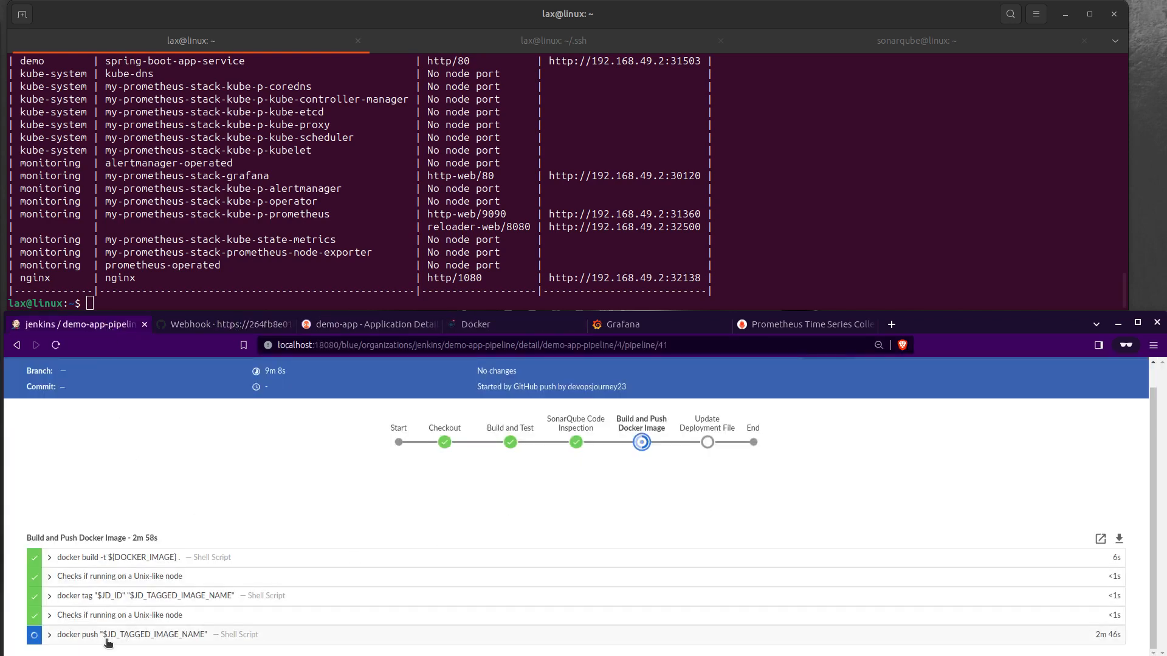
left_click(483, 325)
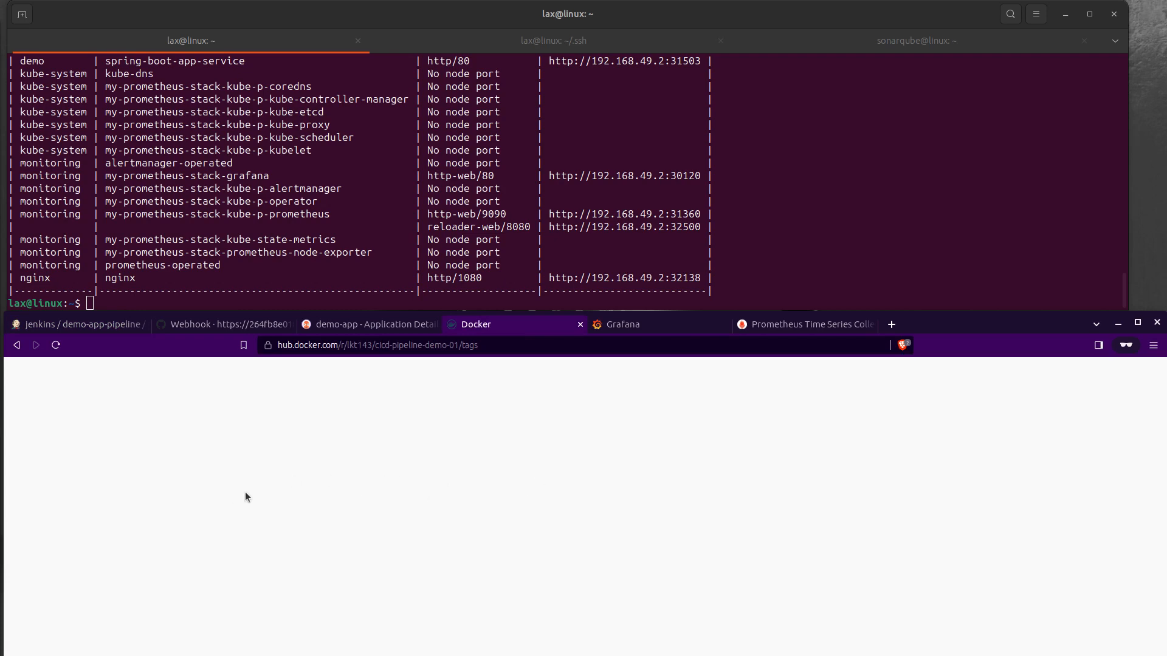
Step: List the secrets in the monitoring namespace in the terminal with k get secrets -n monitoring
left_click(300, 302)
key("Return")
key("Return")
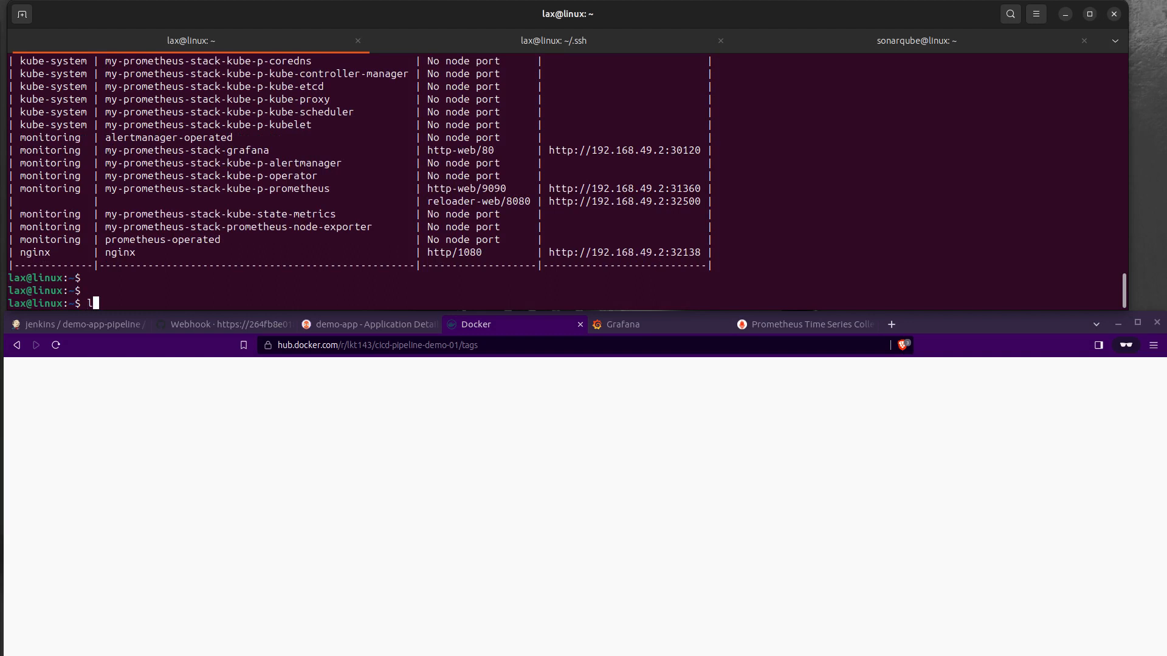
type("k get secrets -n monitoring")
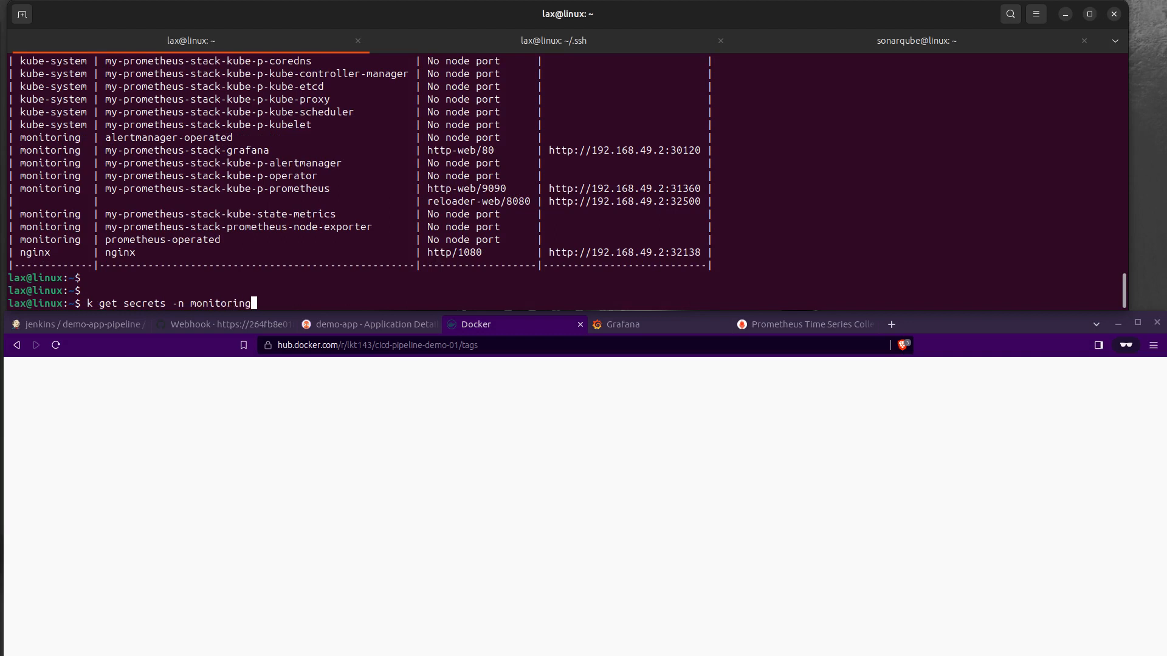
key("Return")
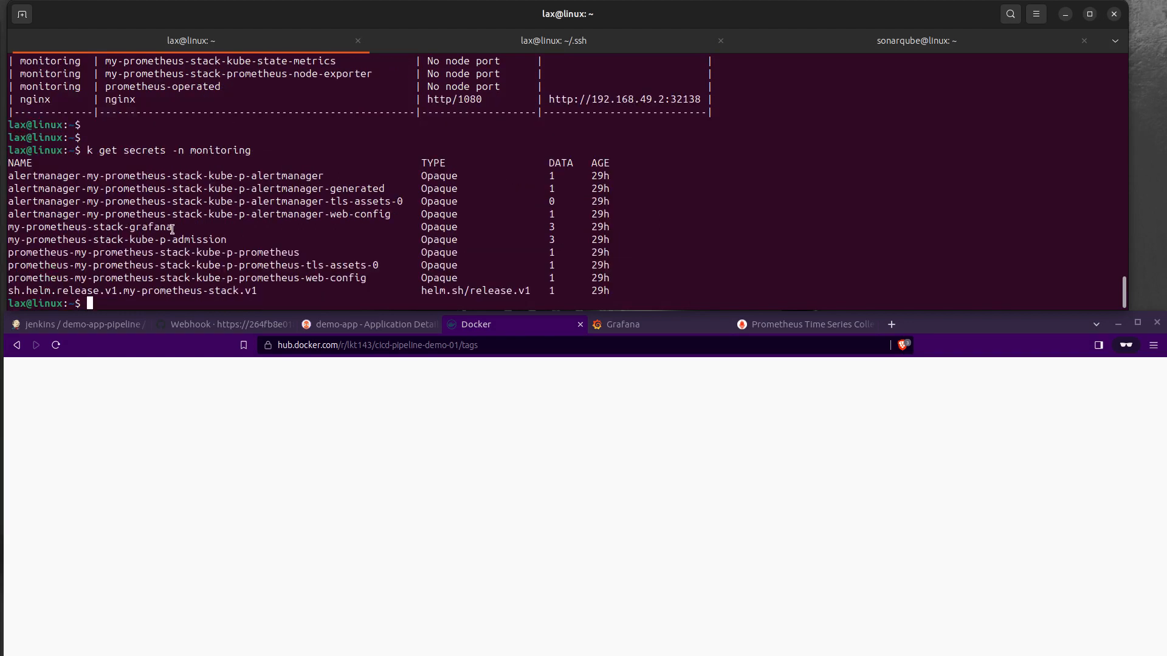
Step: Query only the my-prometheus-stack-grafana secret in the monitoring namespace, reusing the secret name copied from the listing
left_click_drag(172, 226, 7, 227)
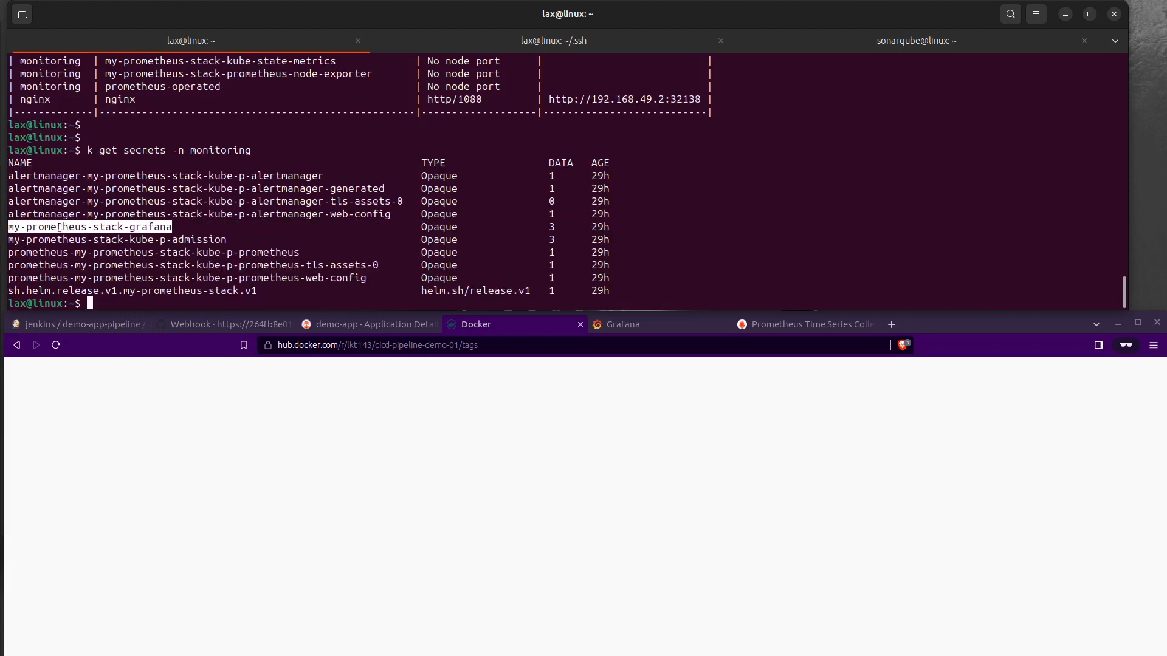
type("k get secrets -n mo")
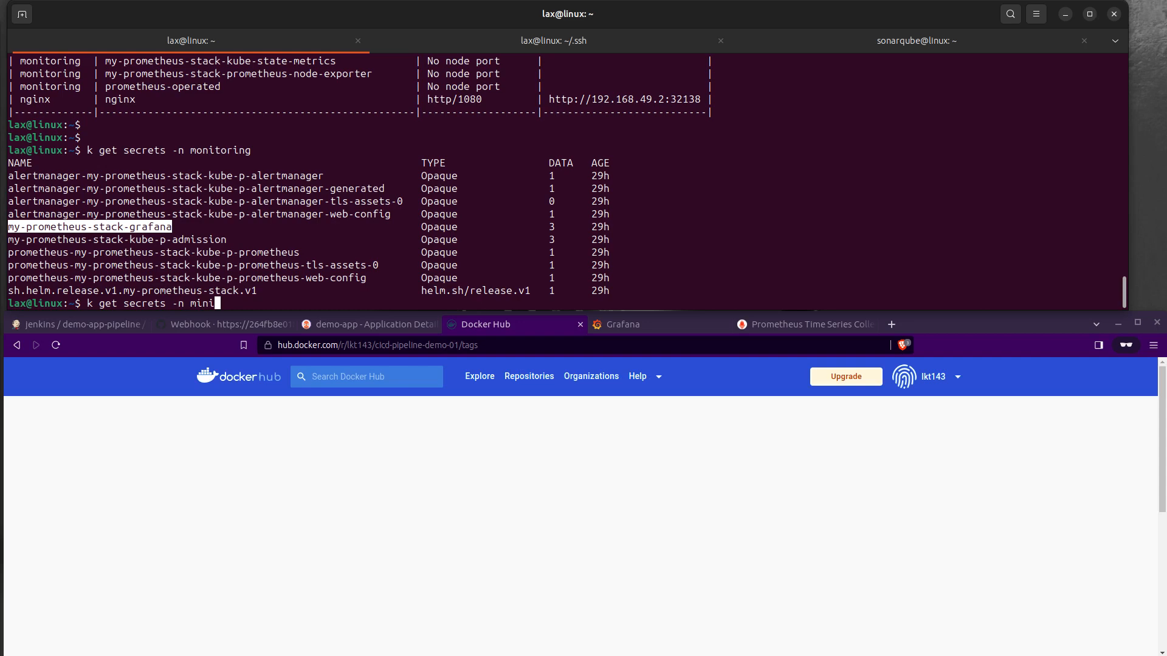
type("nitoring")
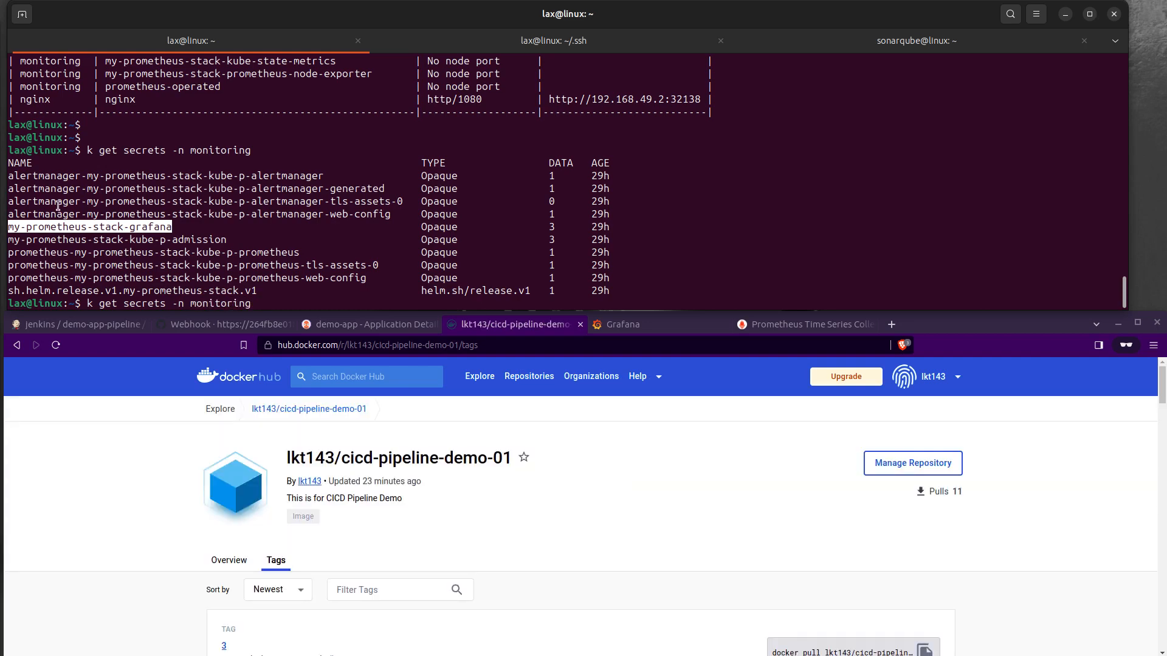
right_click(58, 230)
left_click(85, 238)
right_click(257, 229)
left_click(286, 267)
key("Return")
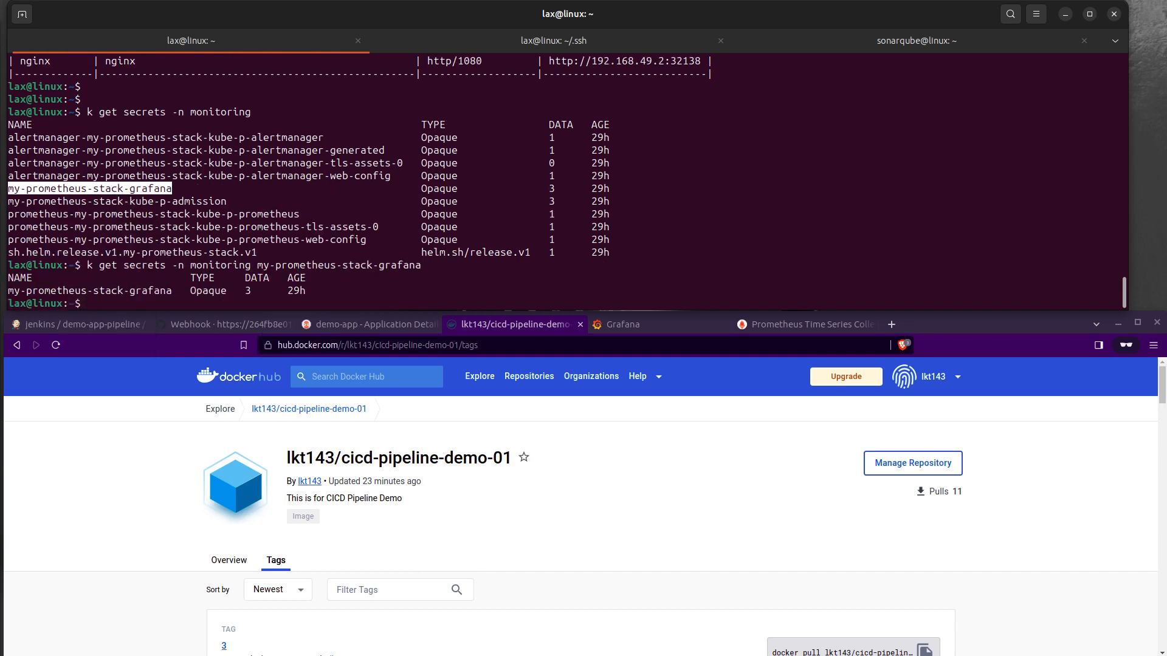
Step: Output the my-prometheus-stack-grafana secret with -o json and examine its data section
key("Up")
type("-o s")
key("BackSpace")
type("json")
key("Return")
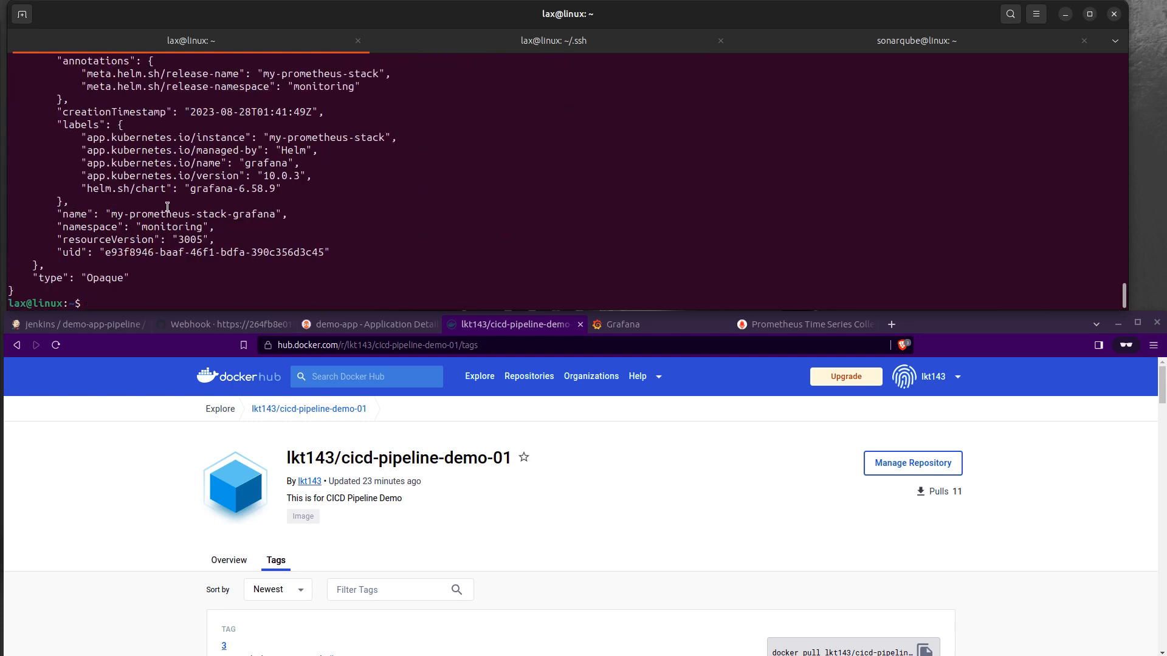
scroll(167, 206, "up", 4)
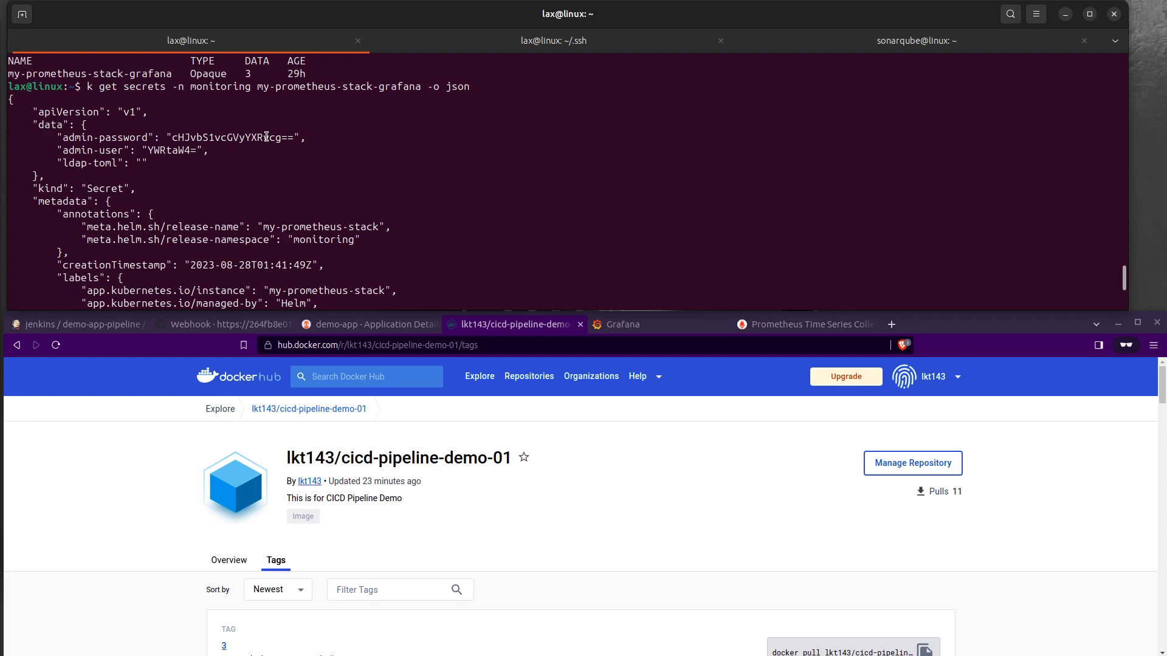
Step: Extract only the encoded admin password from the Grafana secret with -o jsonpath="{.data.admin-password}"
key("Up")
type("pa")
type("=")
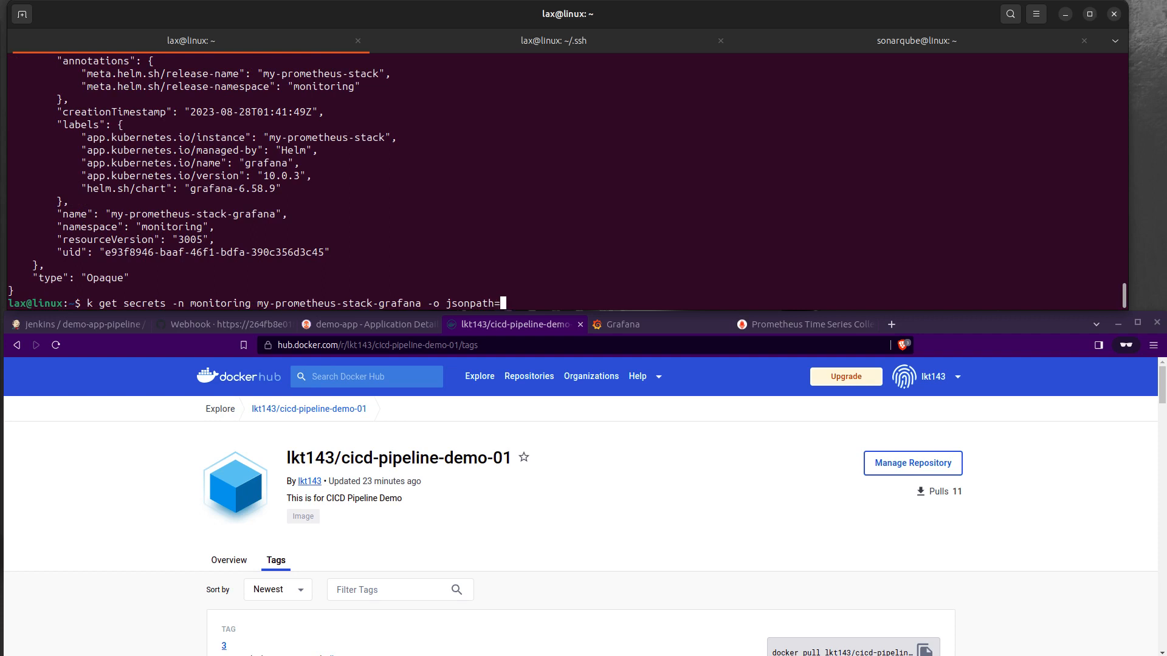
type("\"{}")
key("Left")
type(".data.admin")
type("-password")
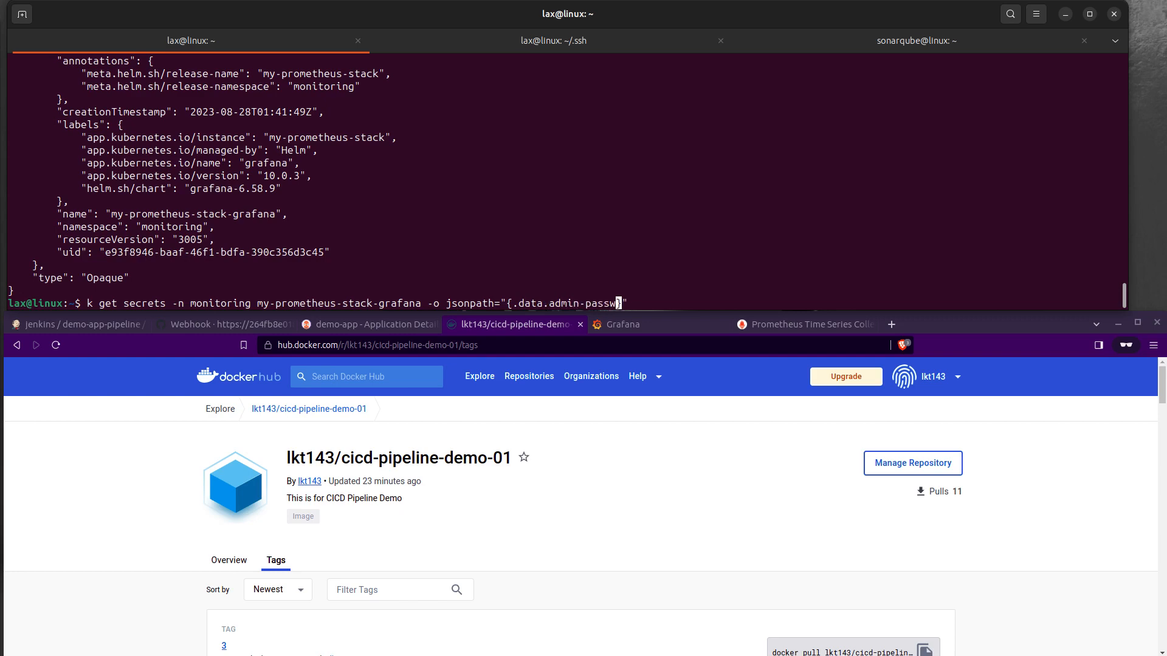
key("Return")
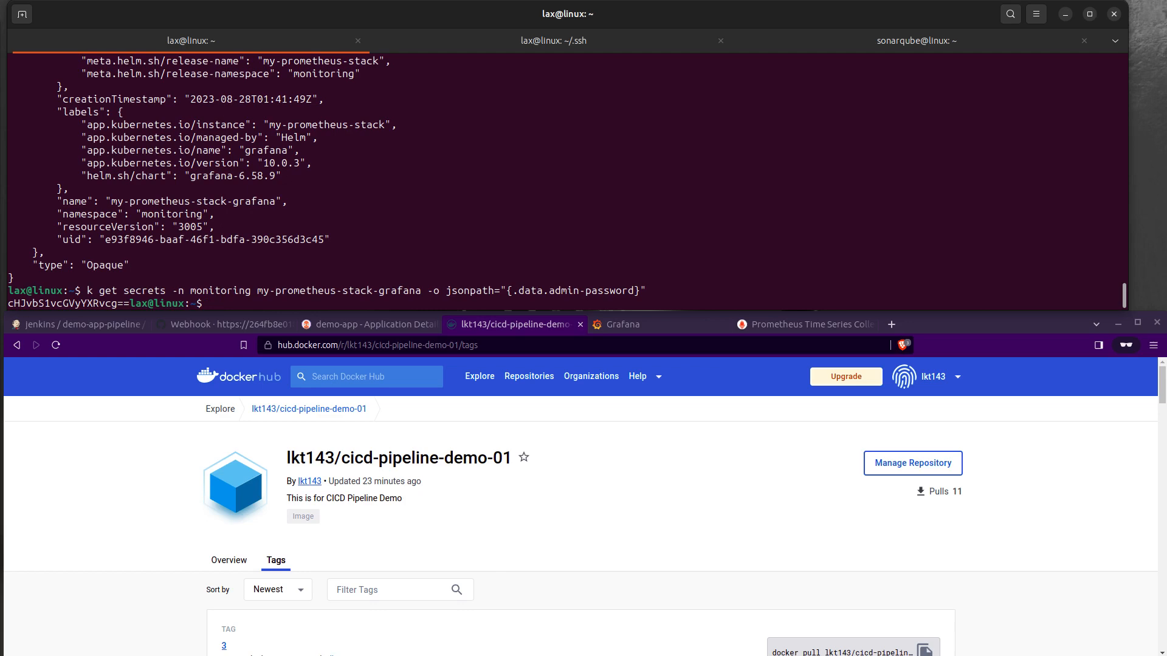
Step: Rerun the jsonpath query piped through base64 -d to decode the Grafana admin password
key("Up")
type("| grep")
key("BackSpace")
key("BackSpace")
key("BackSpace")
key("BackSpace")
key("BackSpace")
type("base64 -d")
key("Return")
key("Return")
key("Return")
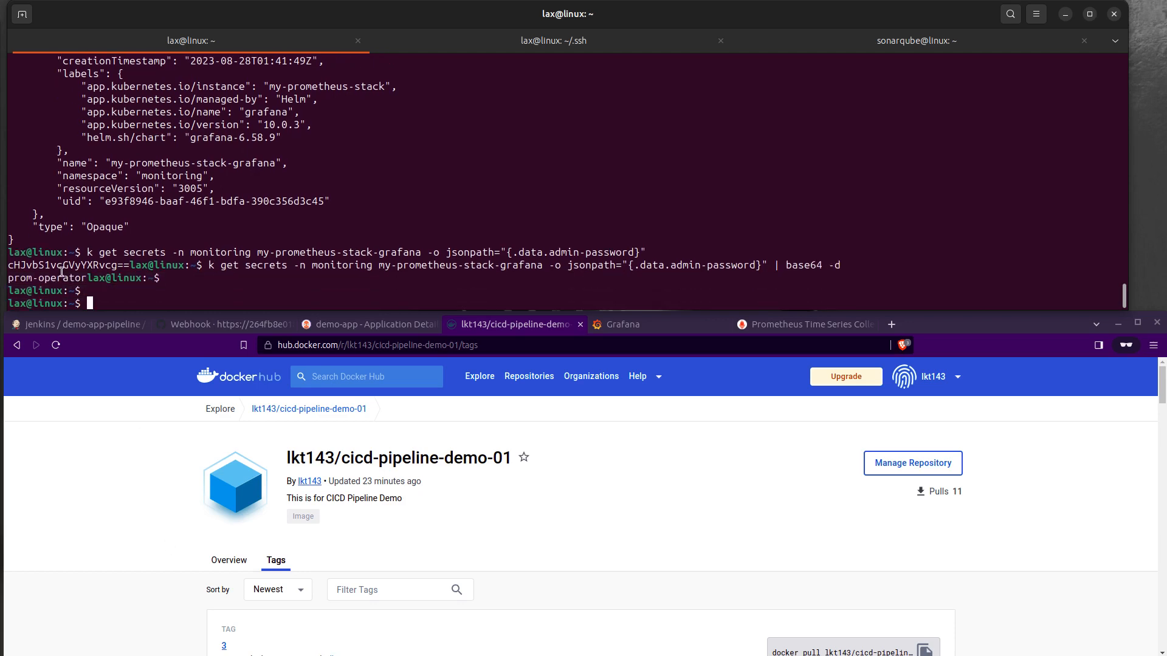
Step: Copy the decoded admin password from the terminal into Grafana's password field and log in
left_click_drag(88, 278, 11, 278)
right_click(11, 278)
left_click(44, 289)
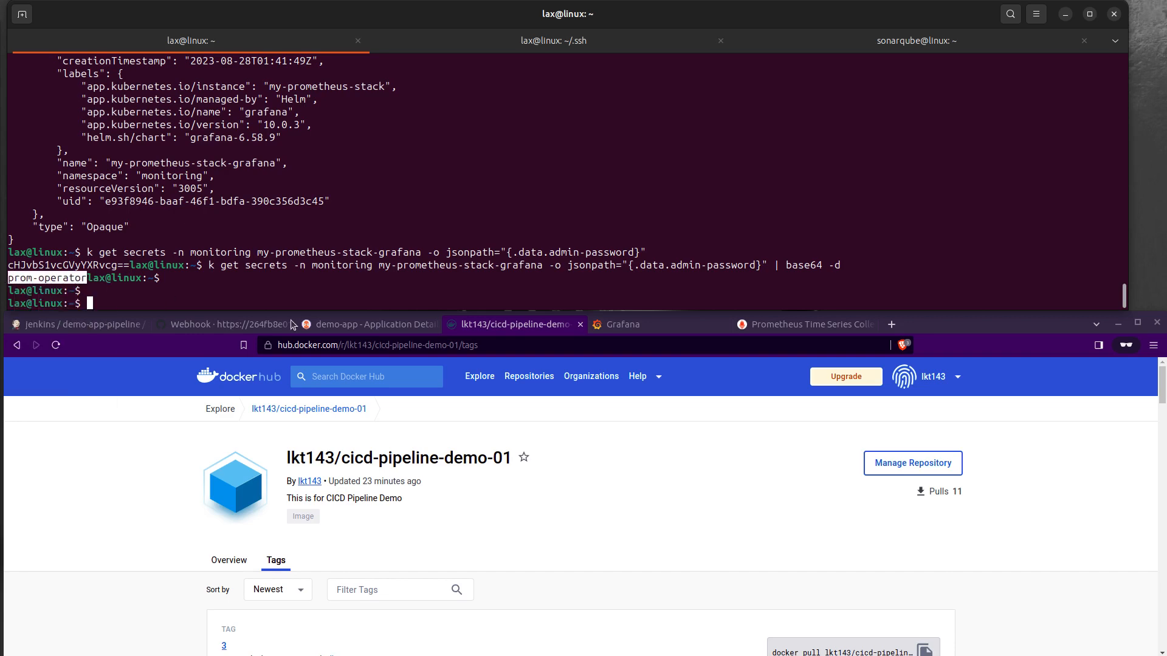
left_click(626, 325)
key("ctrl+v")
left_click(542, 568)
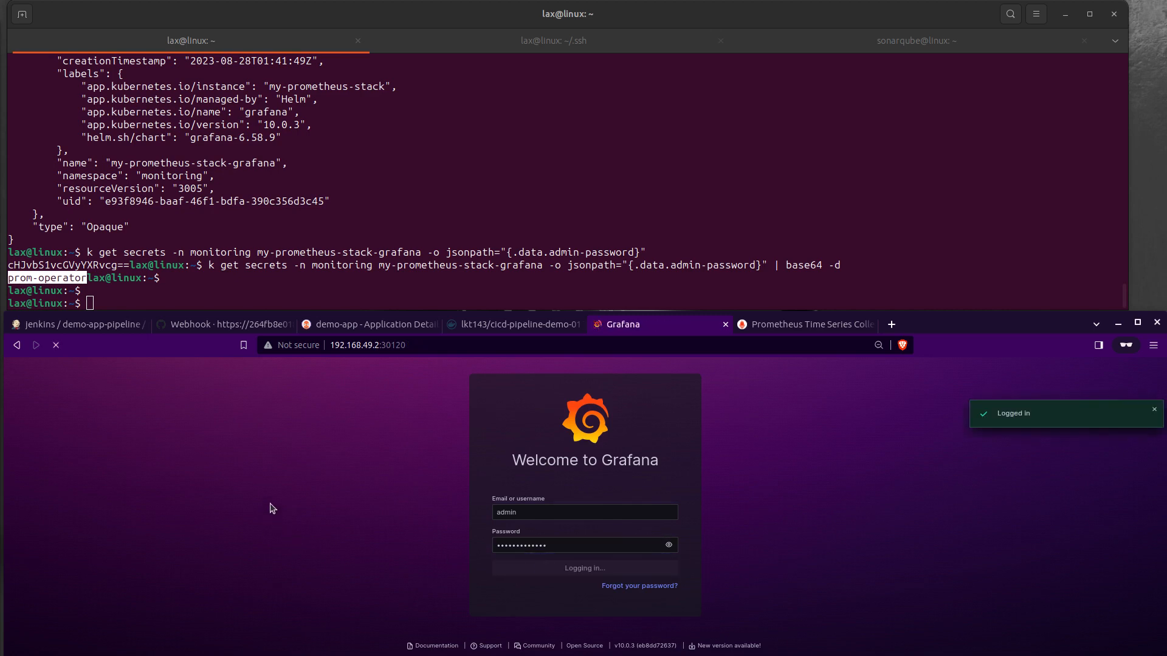
Step: Check the stages of demo-app-pipeline run 4 in Jenkins and the demo-app sync status in Argo CD
left_click(79, 324)
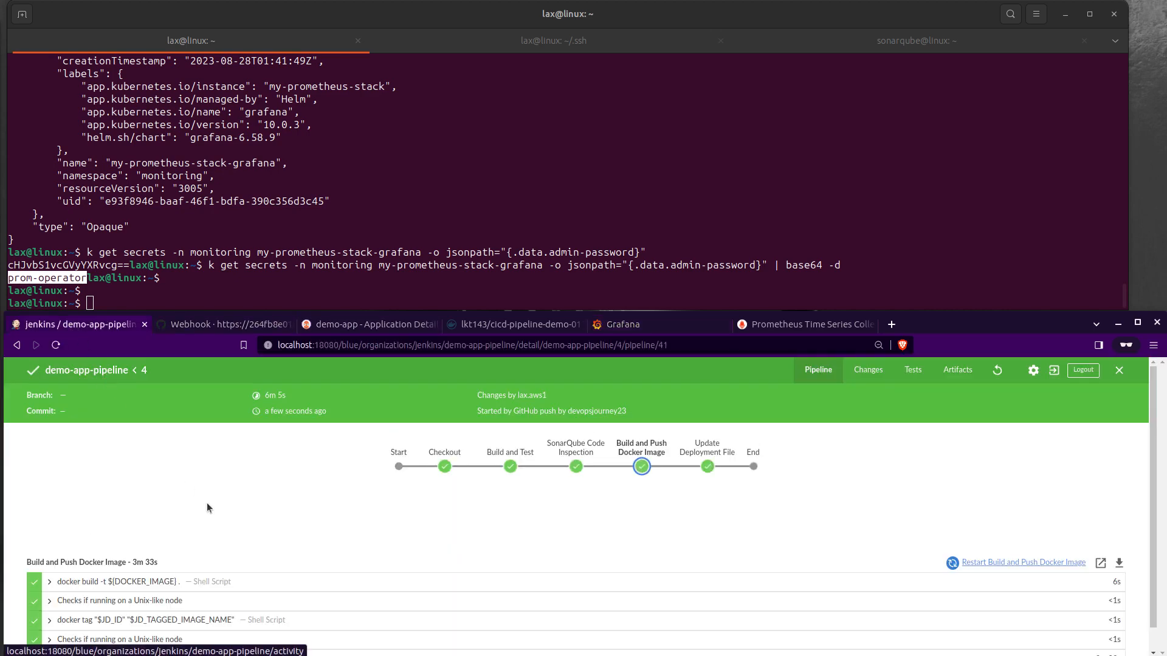
scroll(224, 490, "down", 2)
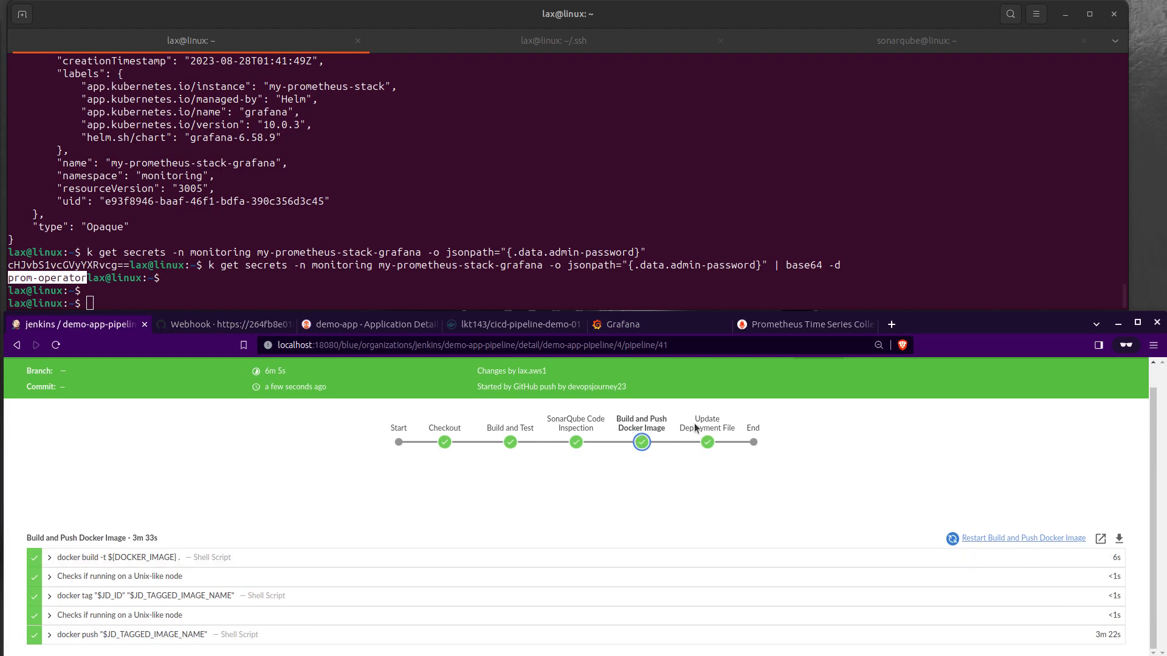
left_click(364, 325)
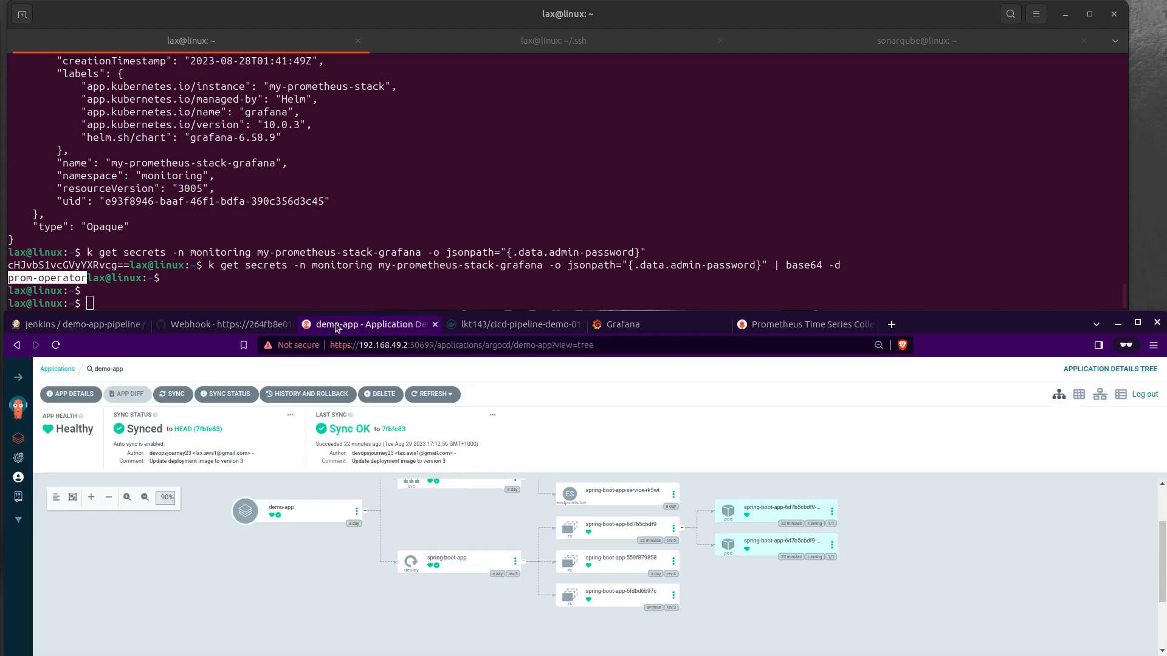
Step: Reload the cicd-pipeline-demo-01 tags page on Docker Hub, examine the newest tags, and recheck demo-app's sync status in Argo CD
left_click(490, 329)
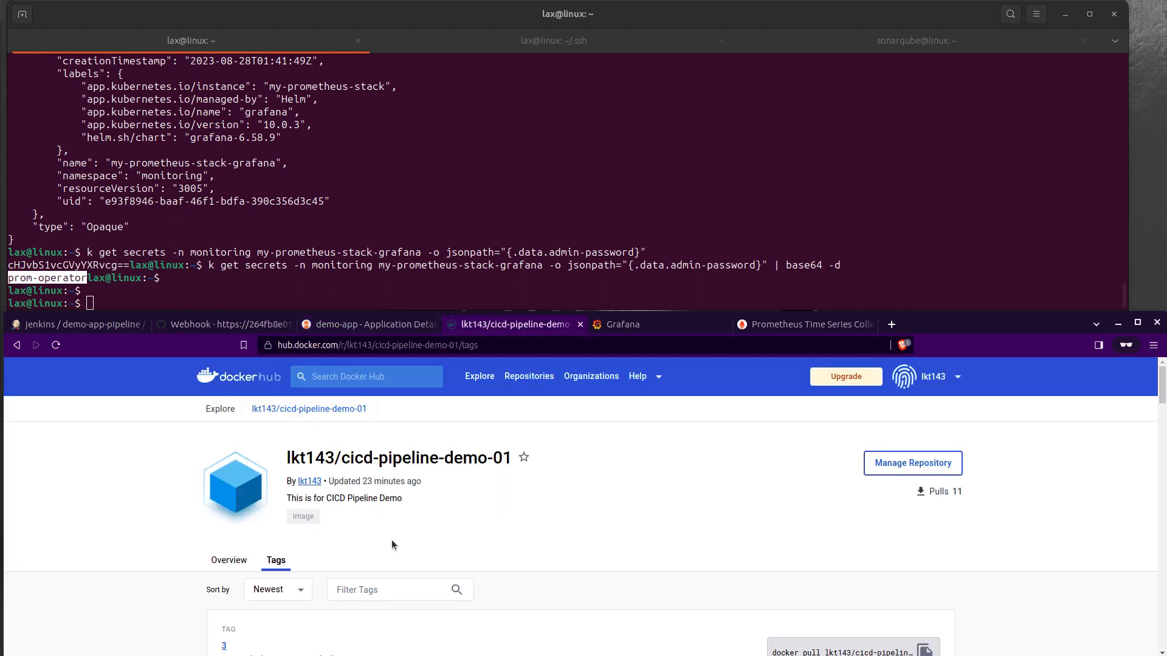
scroll(442, 522, "down", 5)
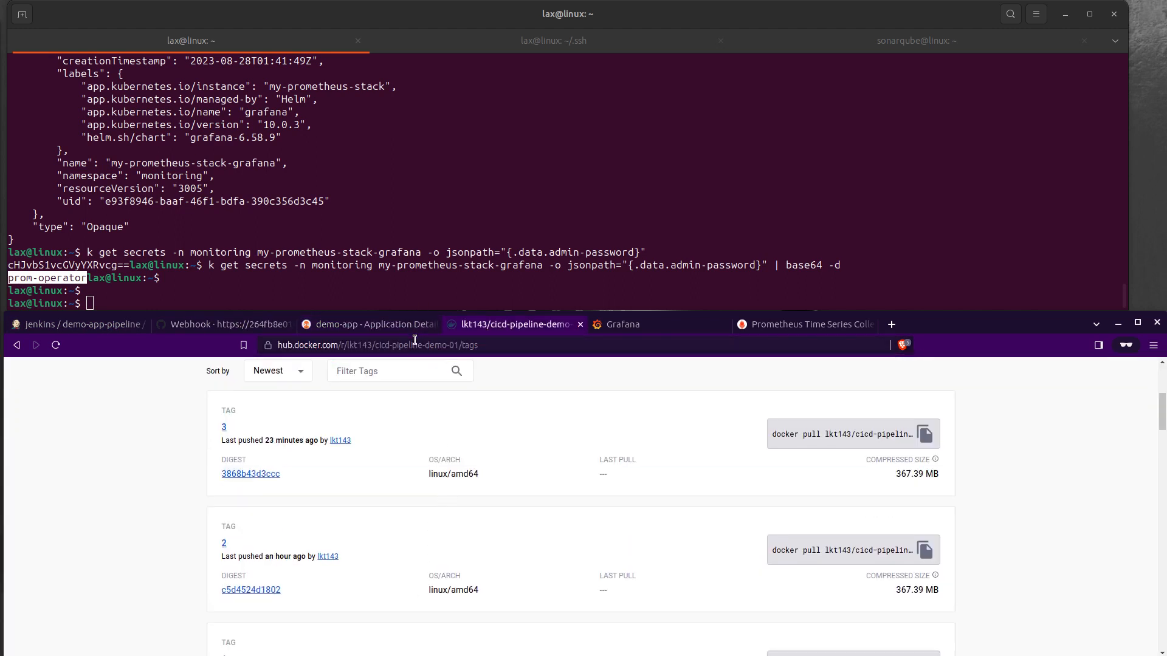
left_click(414, 345)
key("Return")
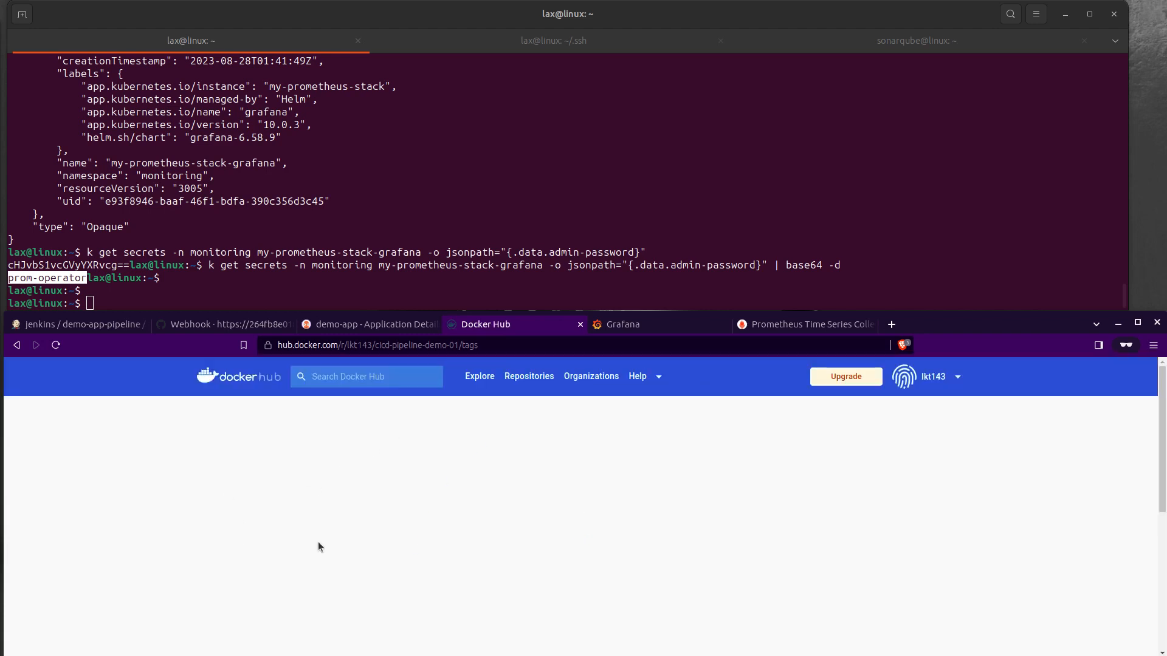
scroll(573, 517, "down", 2)
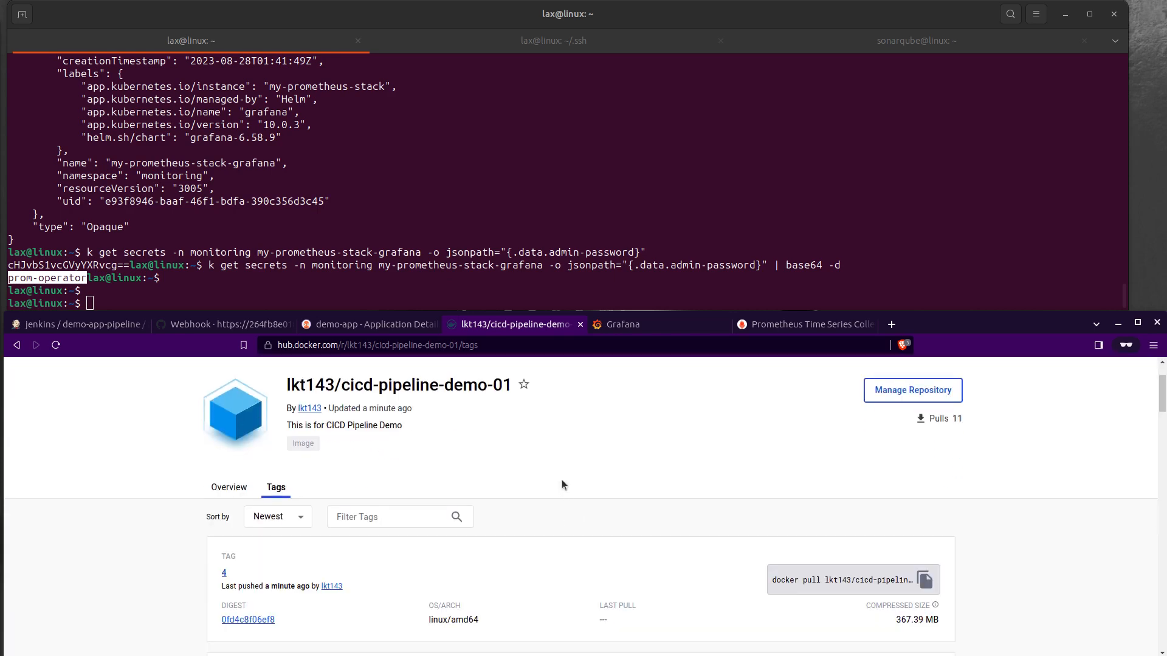
scroll(560, 483, "down", 1)
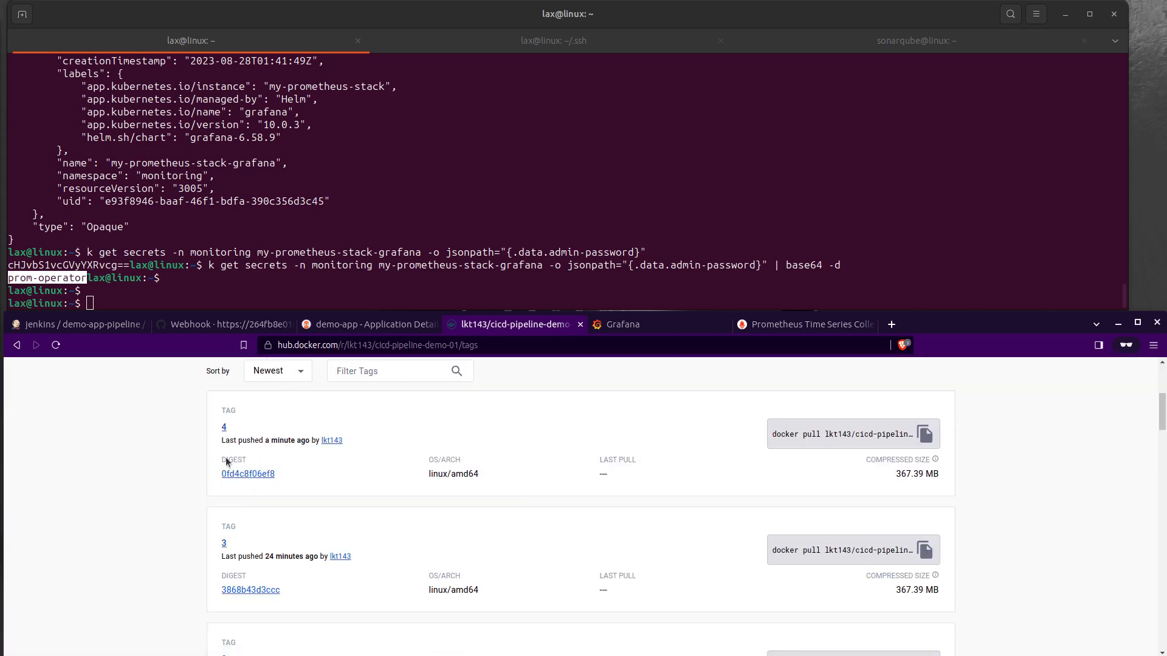
left_click(349, 324)
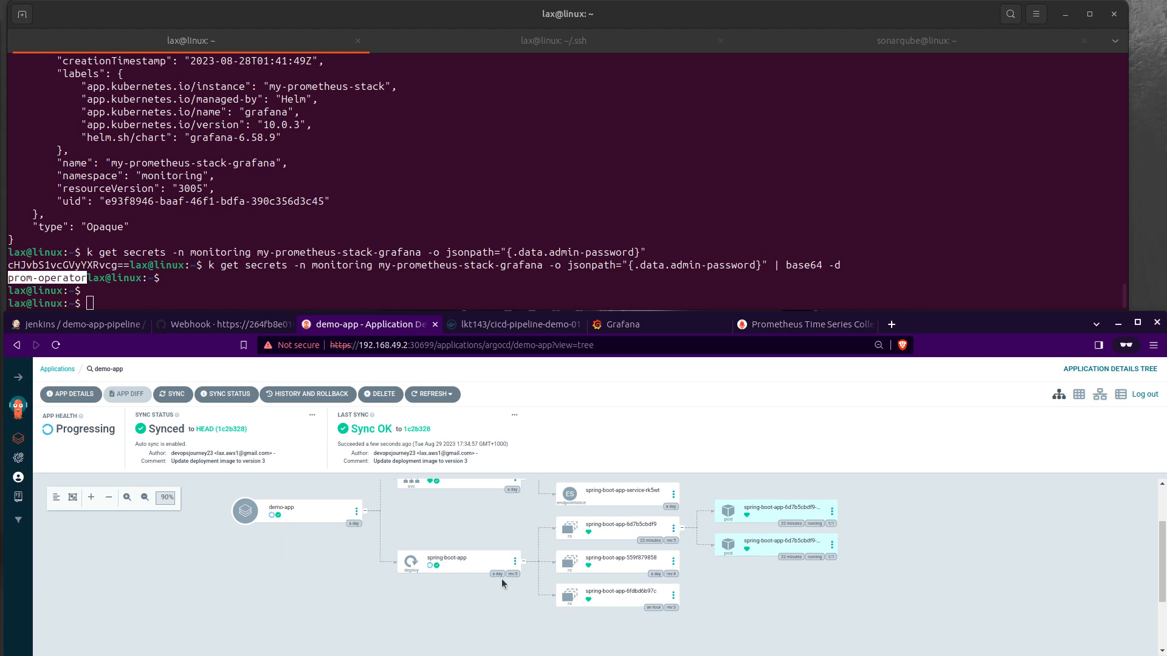
left_click(517, 327)
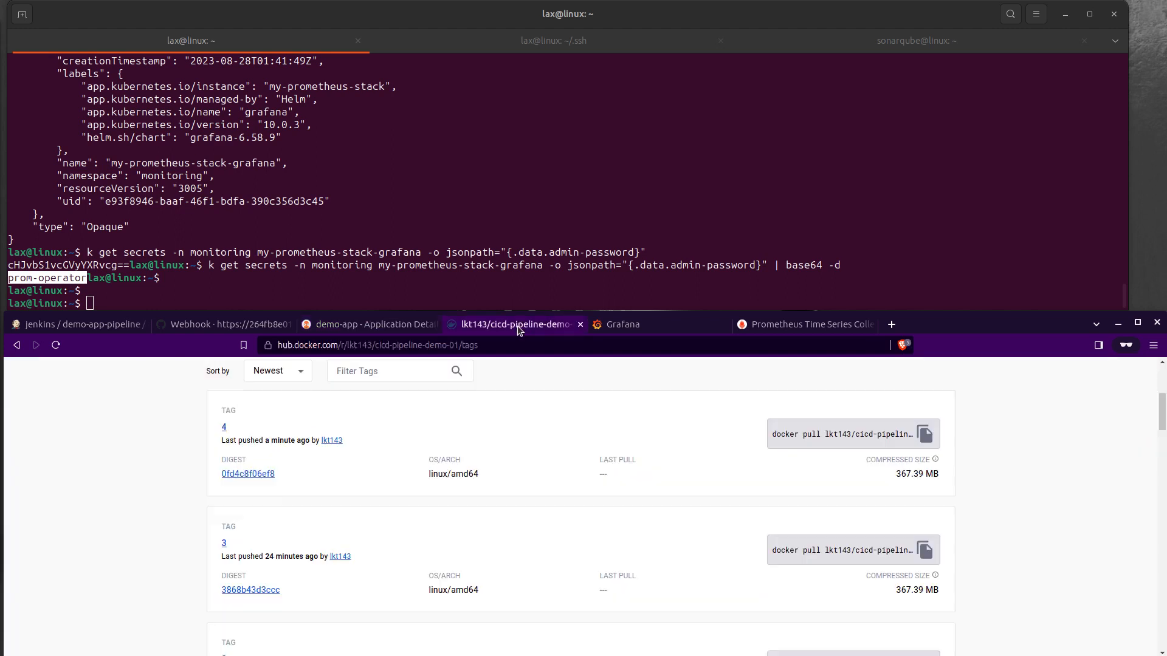
Step: Return to Grafana and open the ArgoCD dashboard from the Dashboards list
left_click(615, 325)
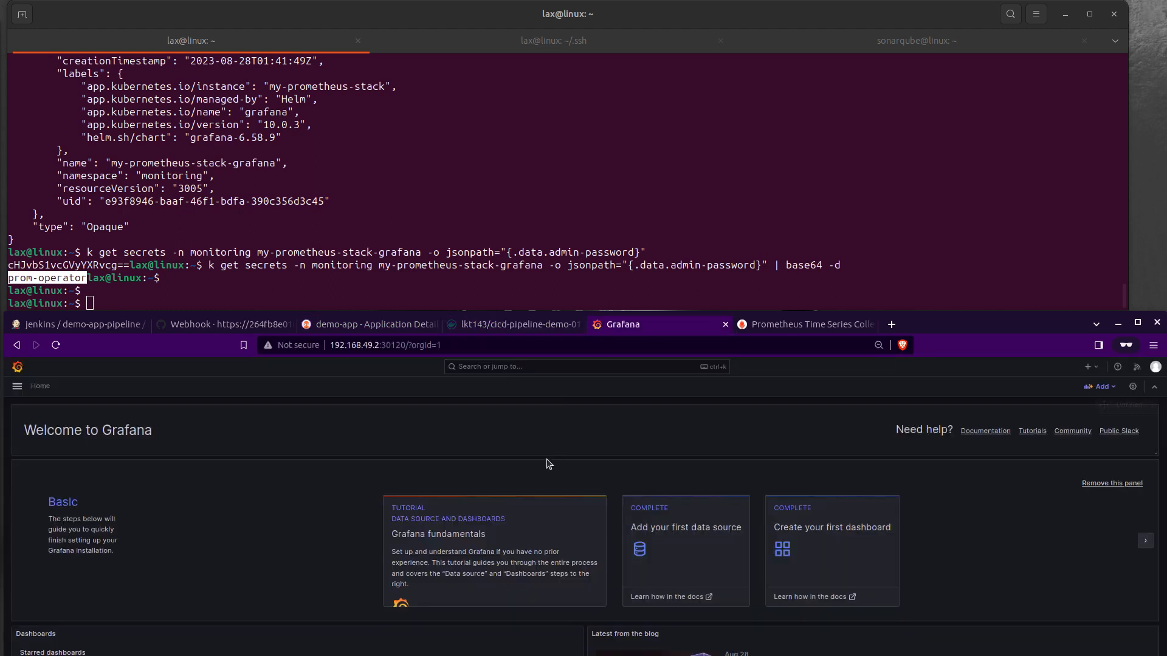
left_click(17, 386)
left_click(38, 457)
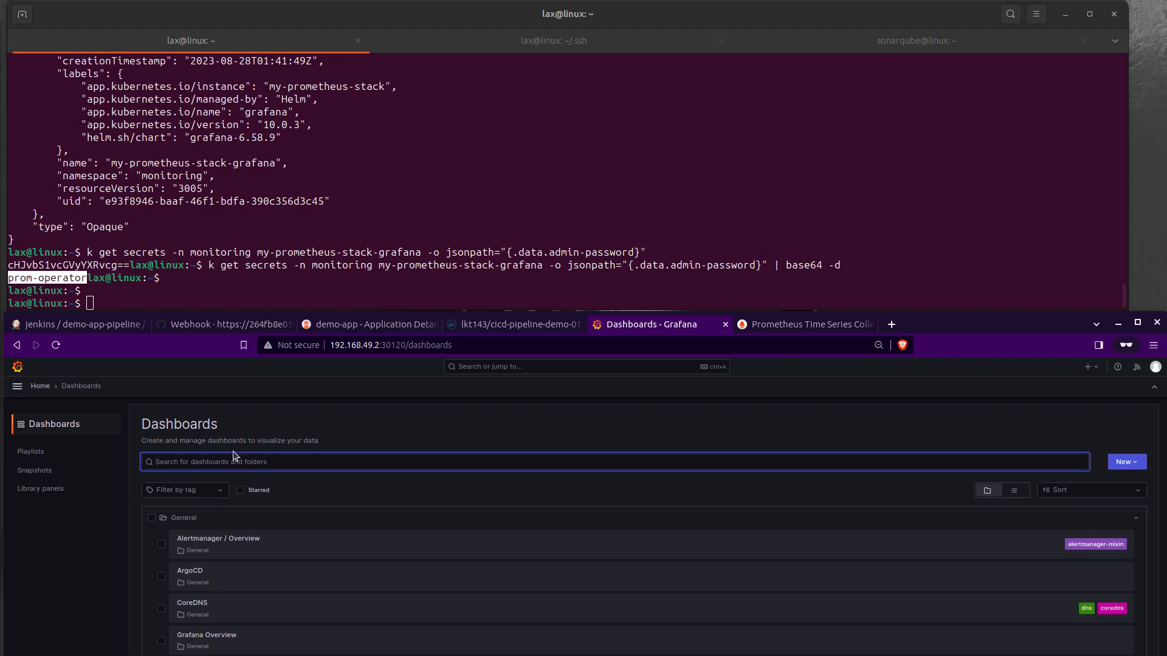
scroll(272, 511, "down", 2)
left_click(203, 499)
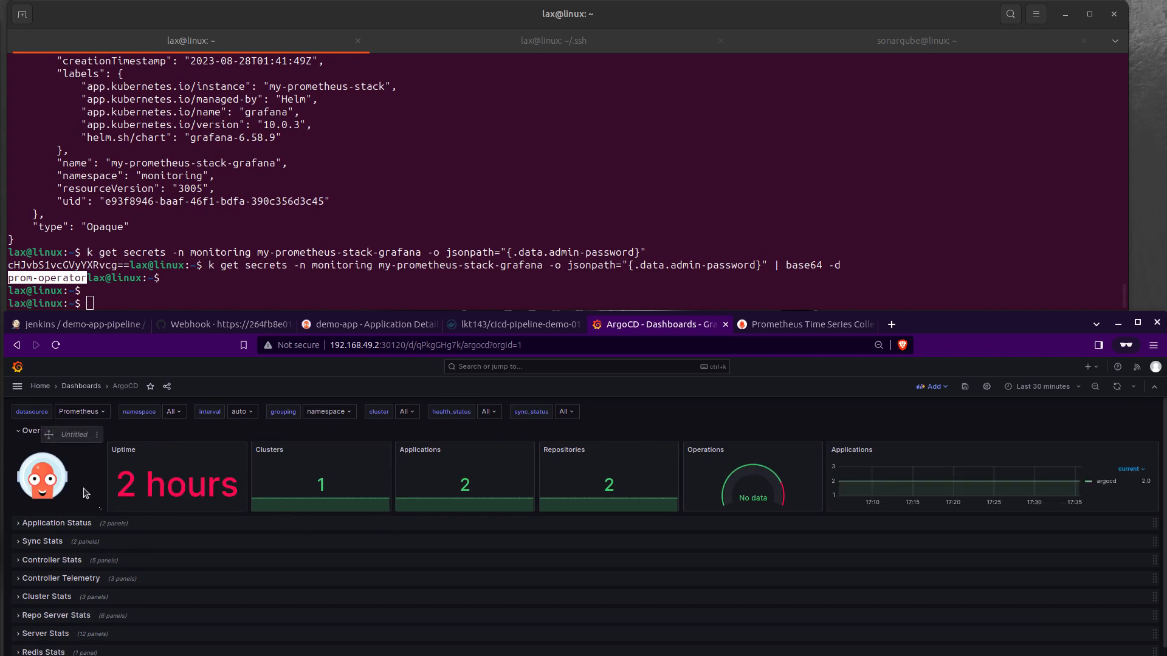
Step: Highlight the Uptime, Clusters and Applications values in the ArgoCD dashboard's Overview row
mouse_move(127, 485)
left_mouse_down()
mouse_move(267, 492)
mouse_move(114, 491)
left_mouse_up()
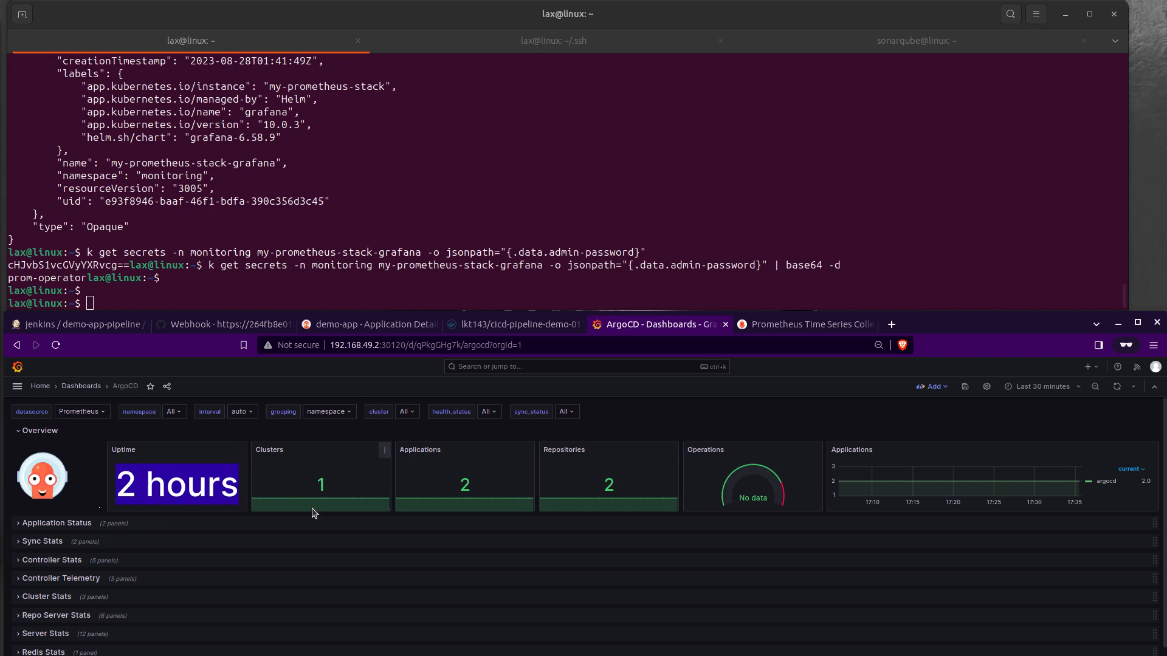
left_click_drag(318, 484, 330, 489)
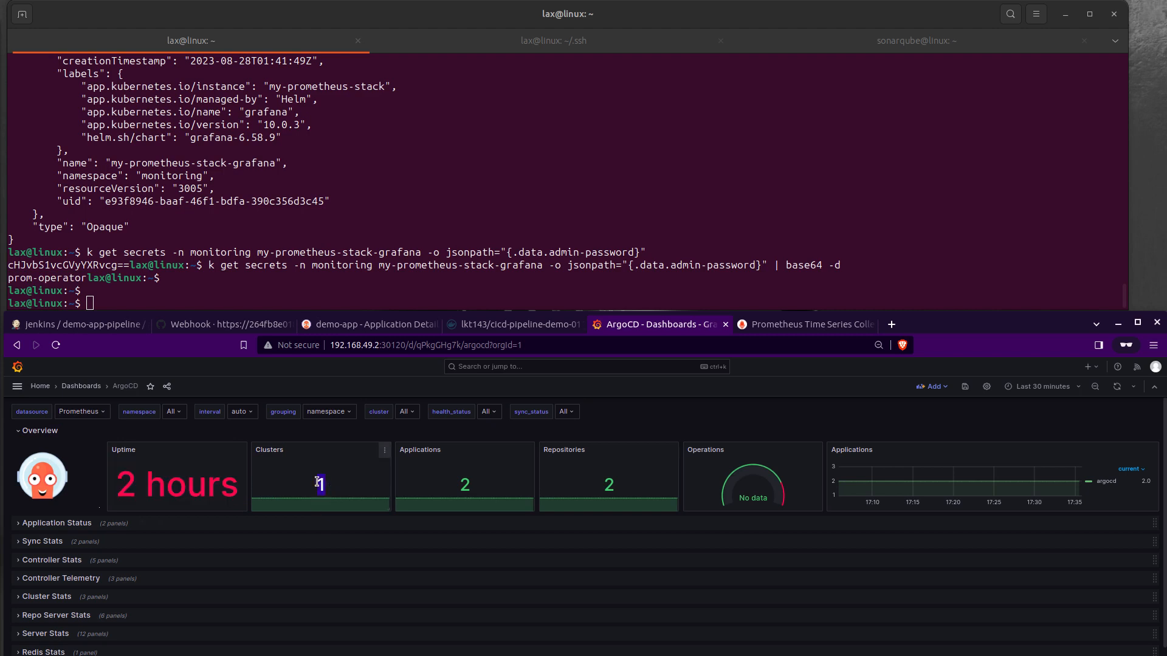
left_click(384, 449)
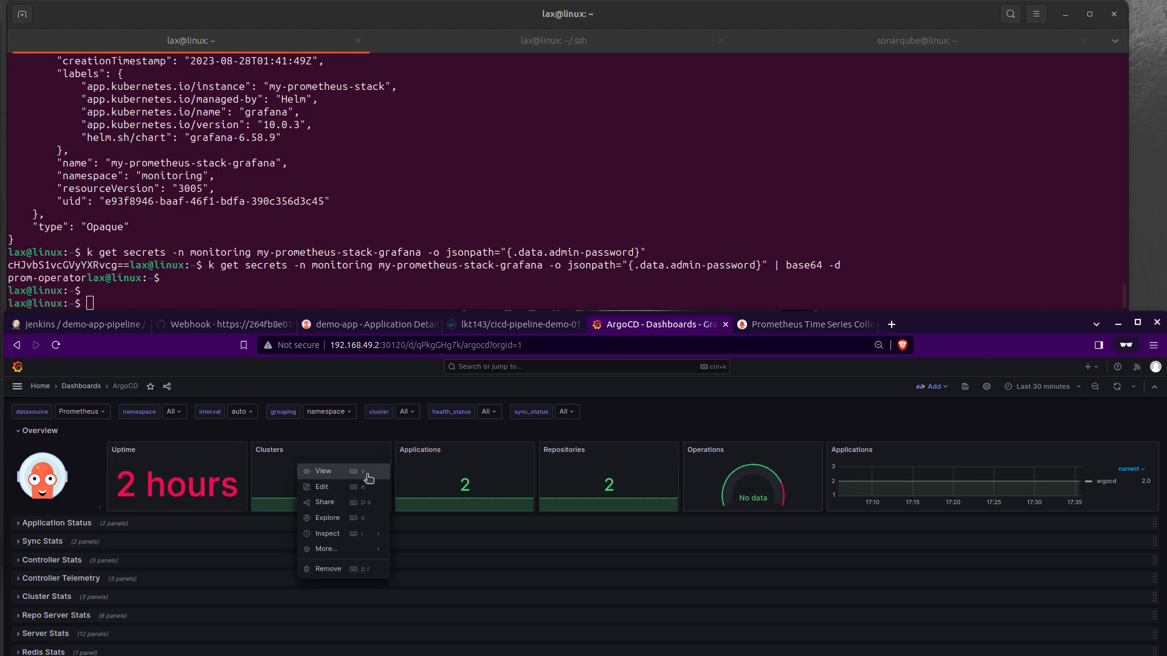
left_click(323, 451)
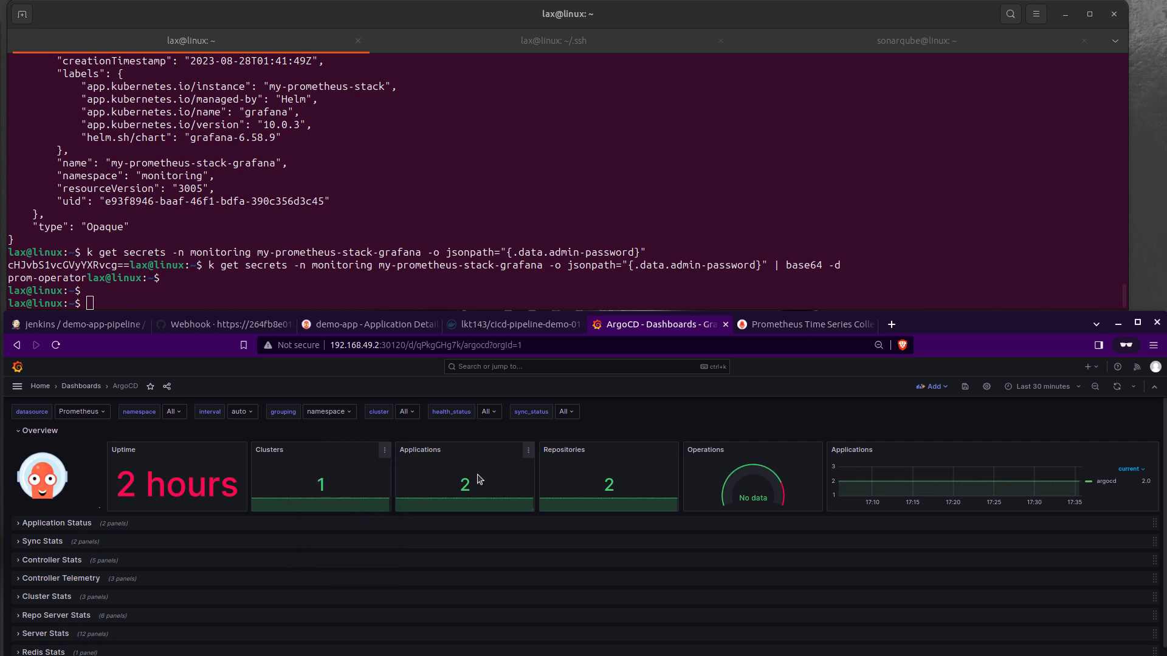
double_click(465, 484)
Step: Expand the Application Status and Server Stats rows and examine their health, sync, memory and goroutine graphs
left_click(38, 524)
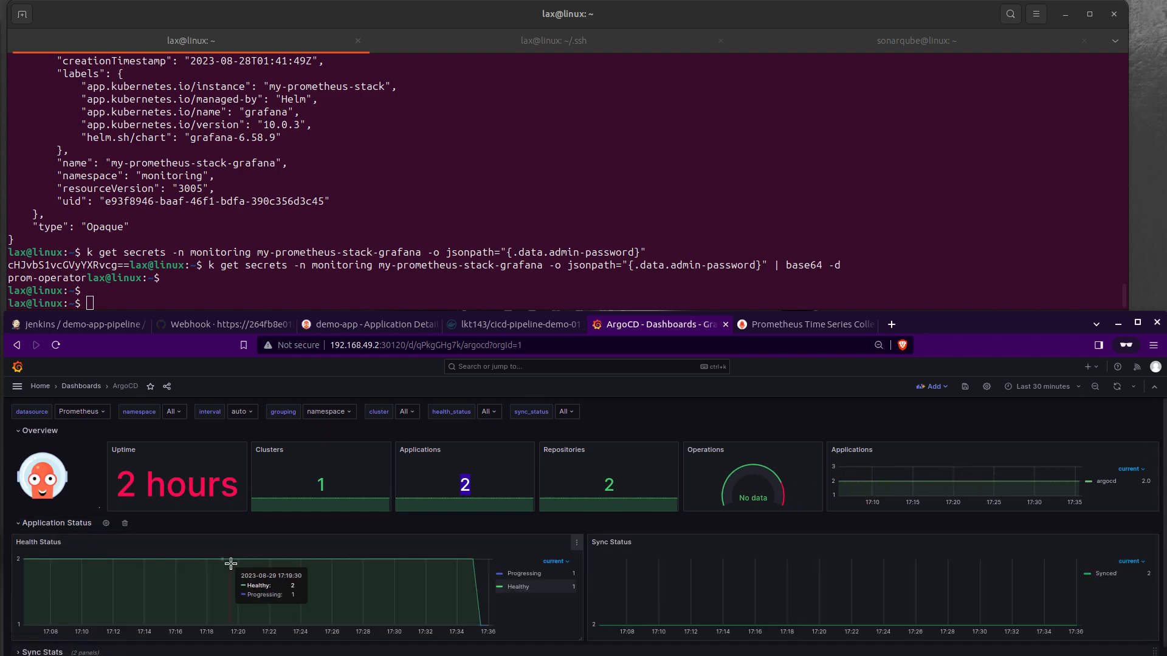
scroll(261, 480, "down", 2)
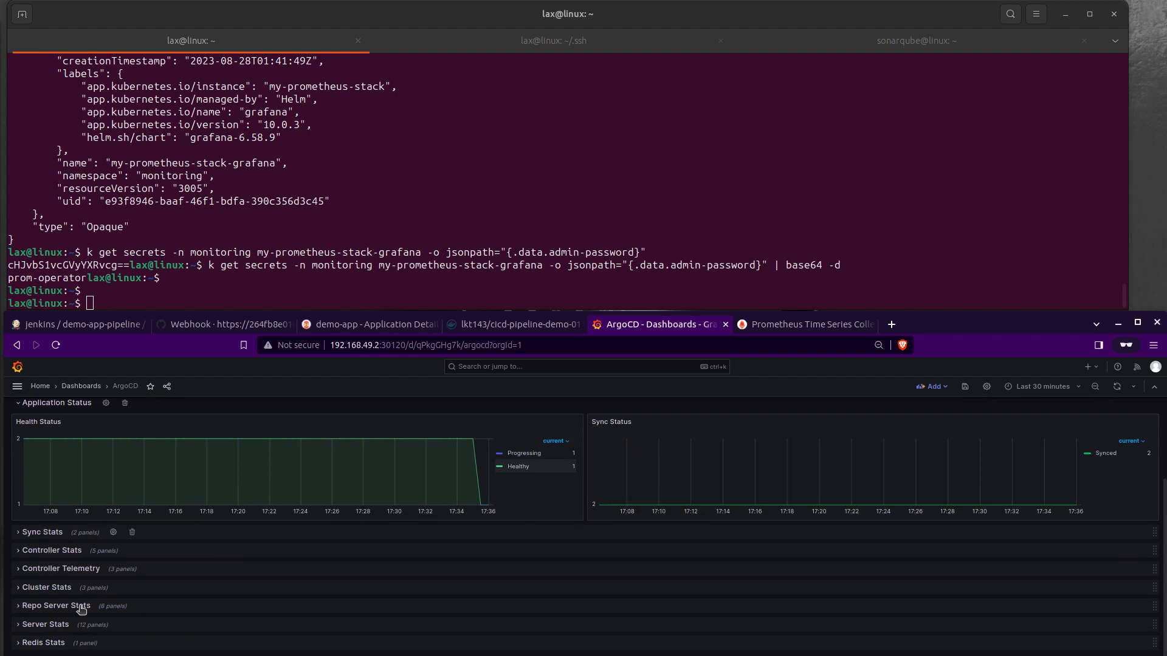
left_click(49, 624)
scroll(204, 605, "down", 1)
scroll(200, 589, "down", 4)
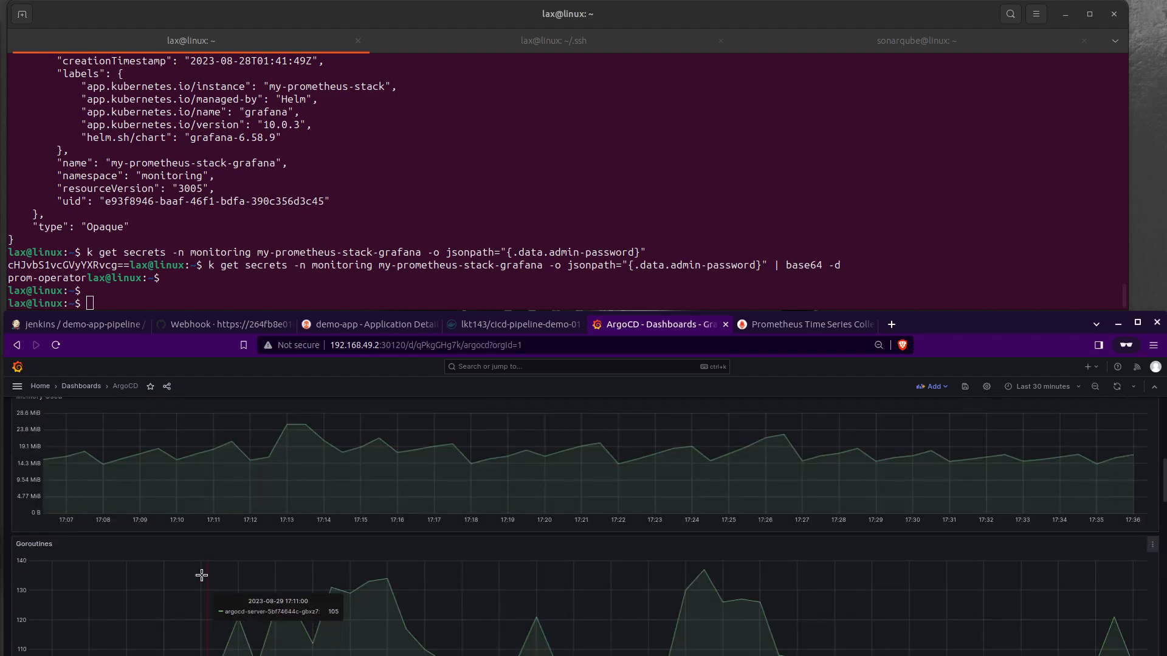
Step: Examine the Goroutines and GC Time Quantiles graphs, and expand the Sync Stats row to view sync activity and failures
scroll(190, 553, "down", 2)
scroll(182, 554, "down", 6)
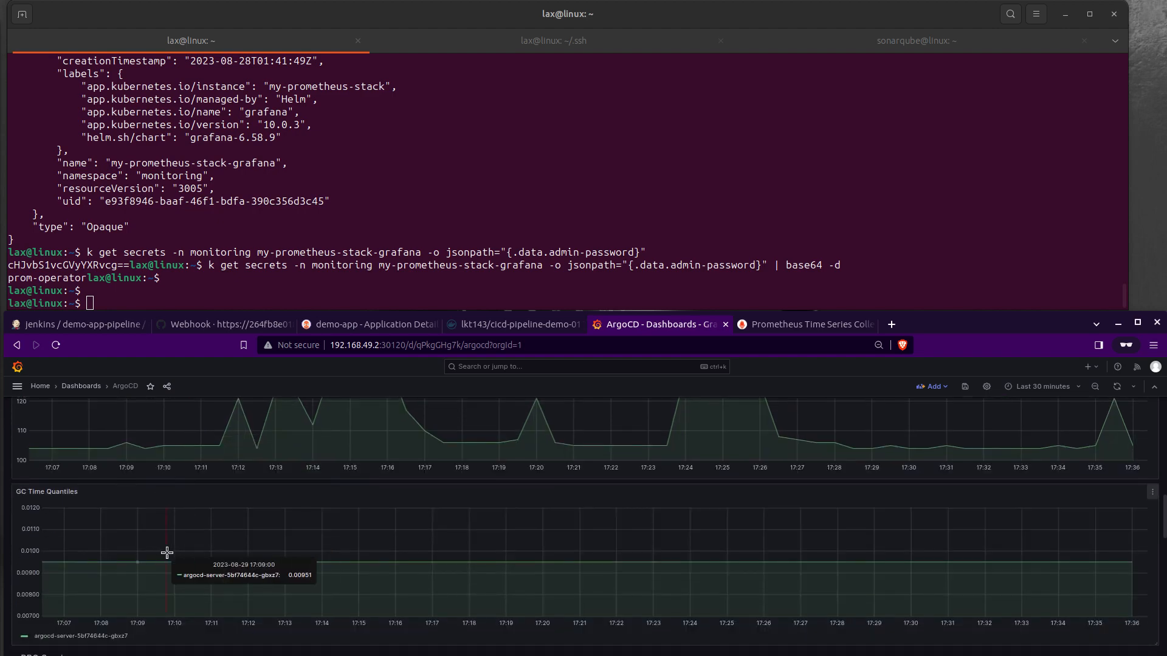
scroll(166, 557, "up", 15)
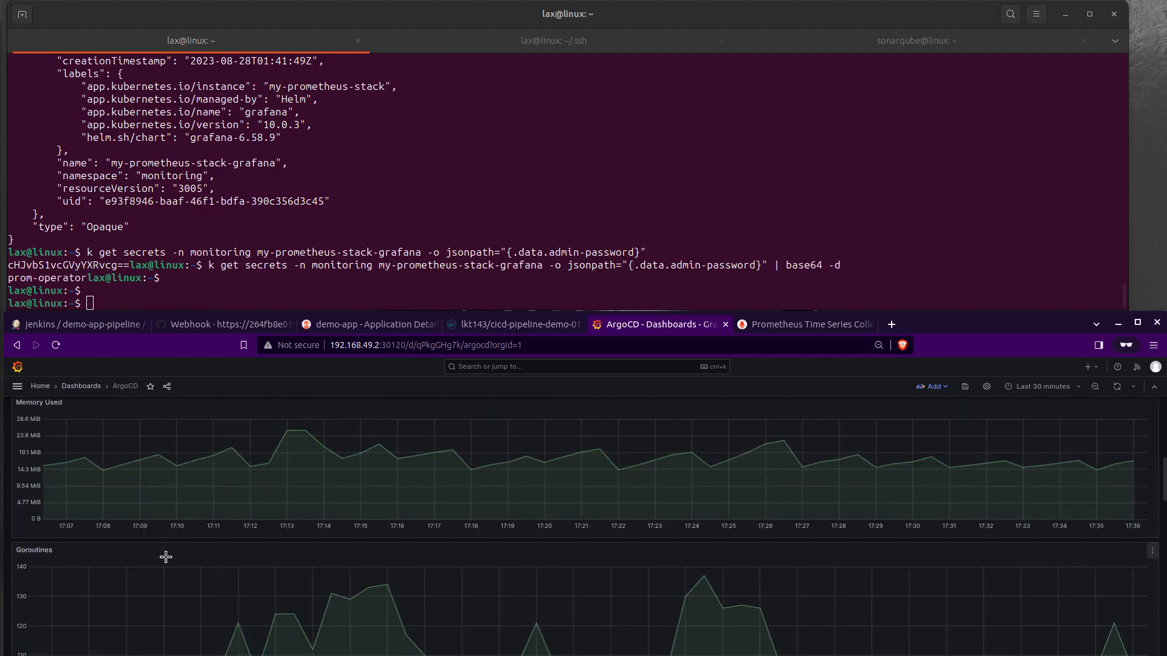
scroll(165, 557, "down", 1)
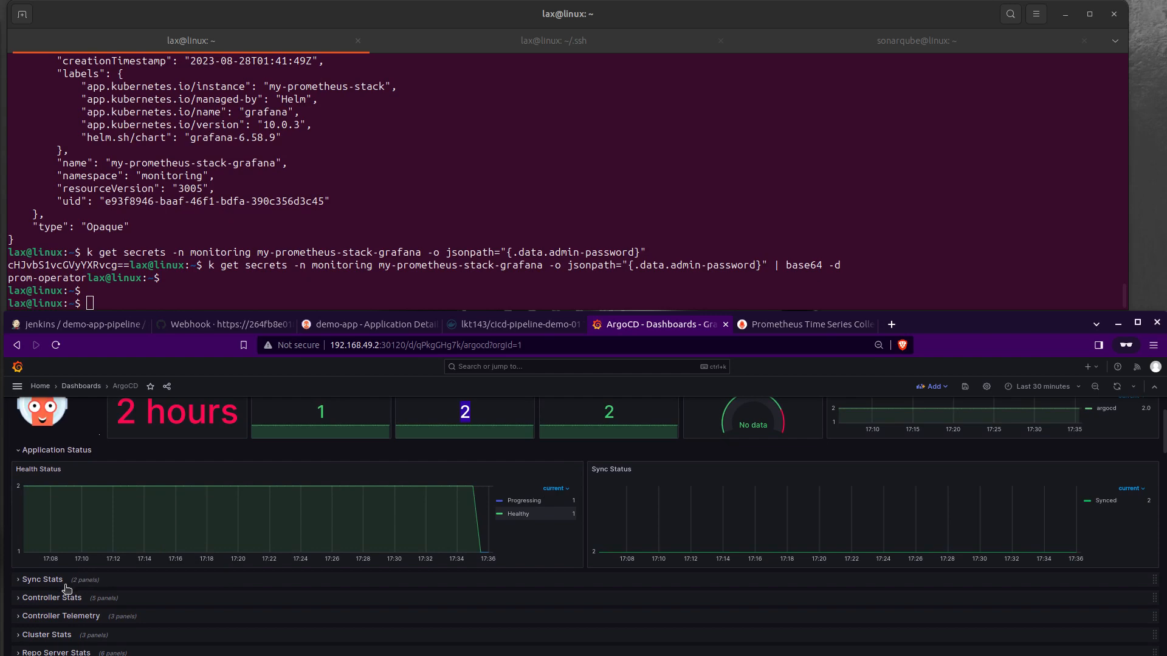
left_click(45, 582)
scroll(296, 586, "down", 2)
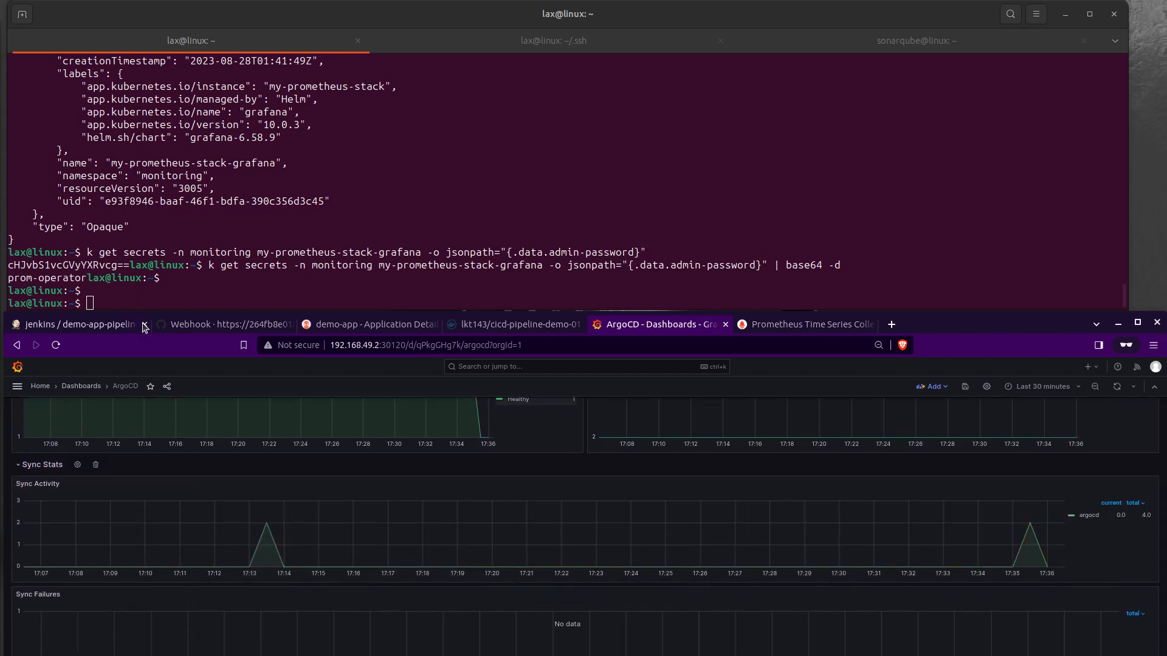
Step: Switch to Argo CD, reload the demo-app details page, and examine its resource tree
left_click(380, 324)
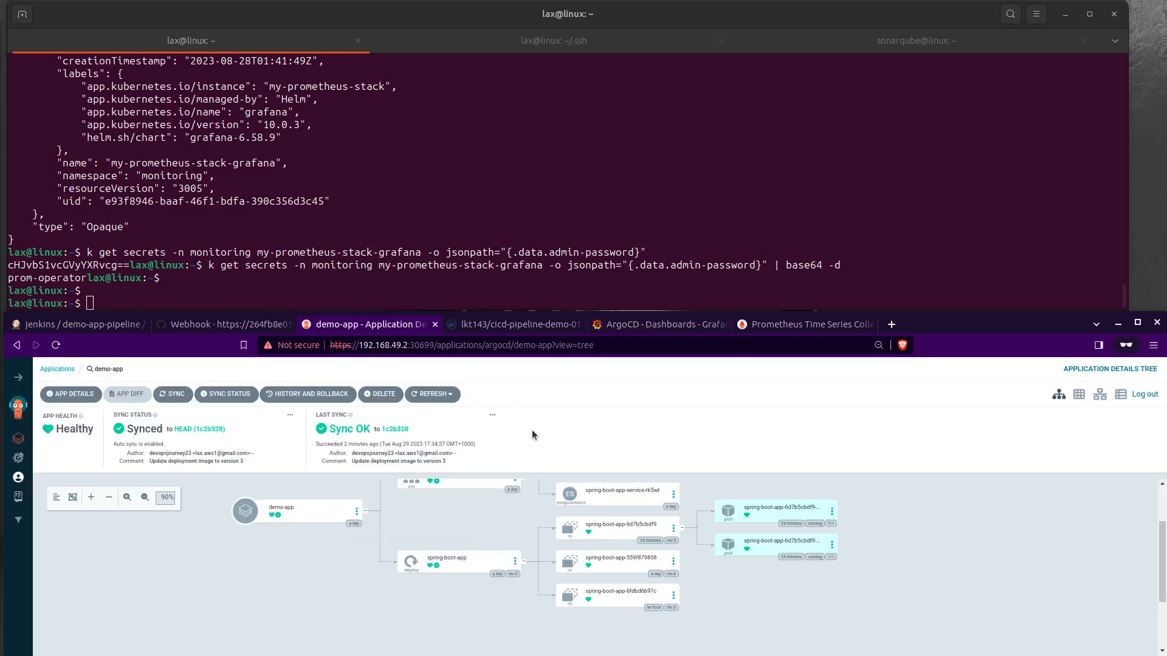
left_click(399, 344)
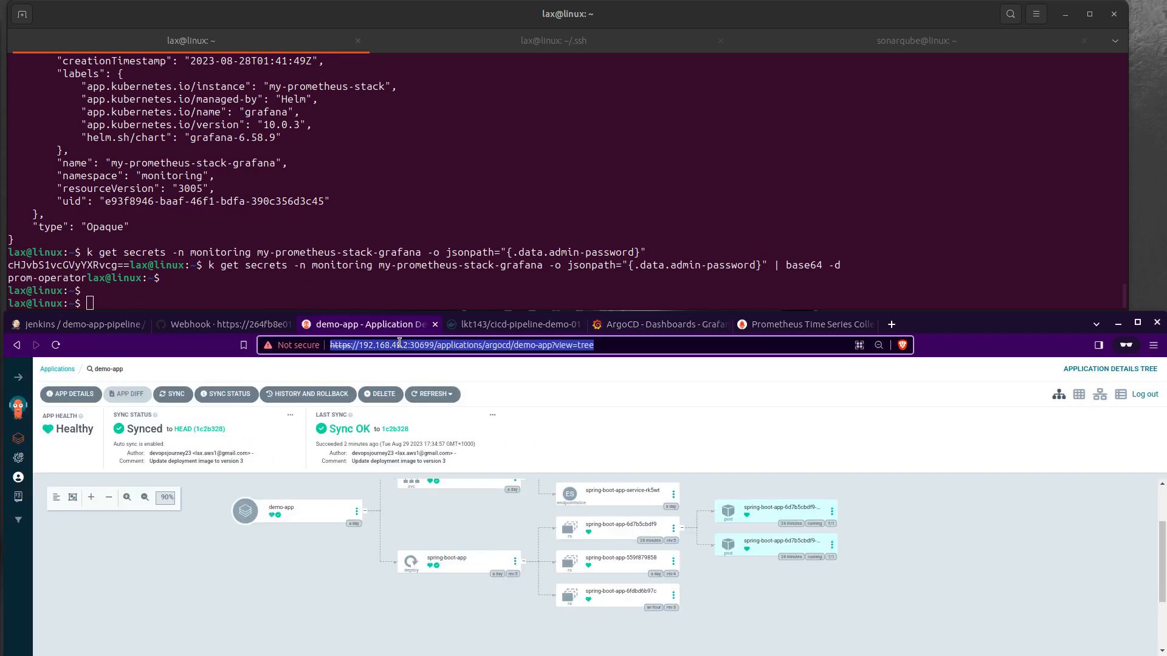
key("Return")
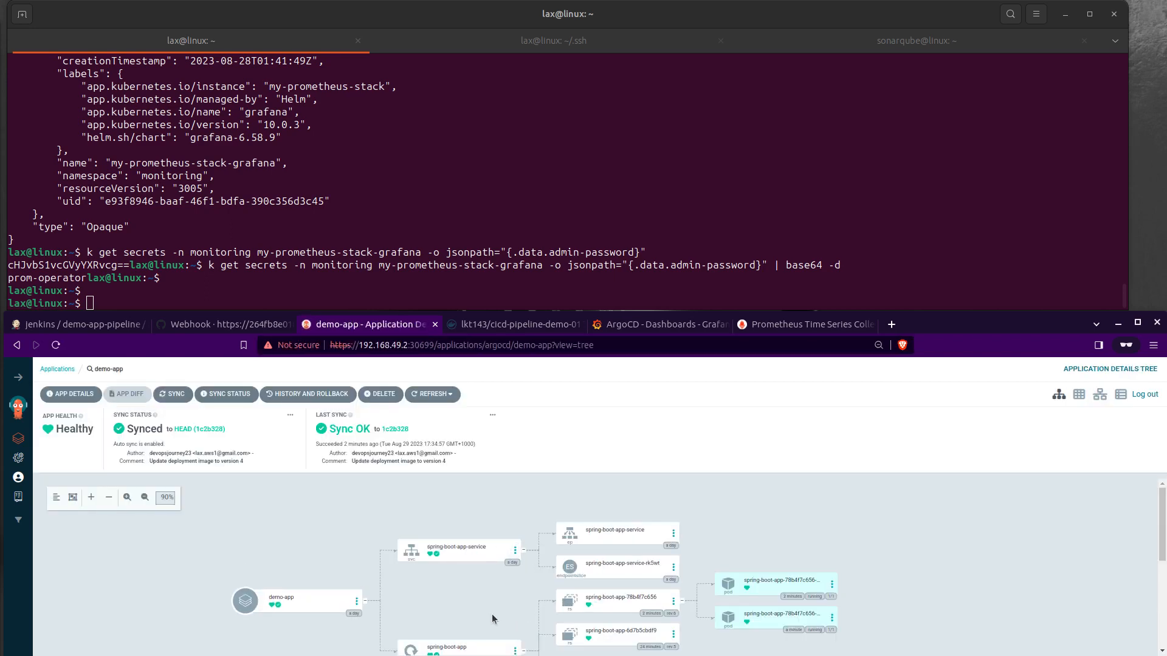
scroll(492, 612, "down", 2)
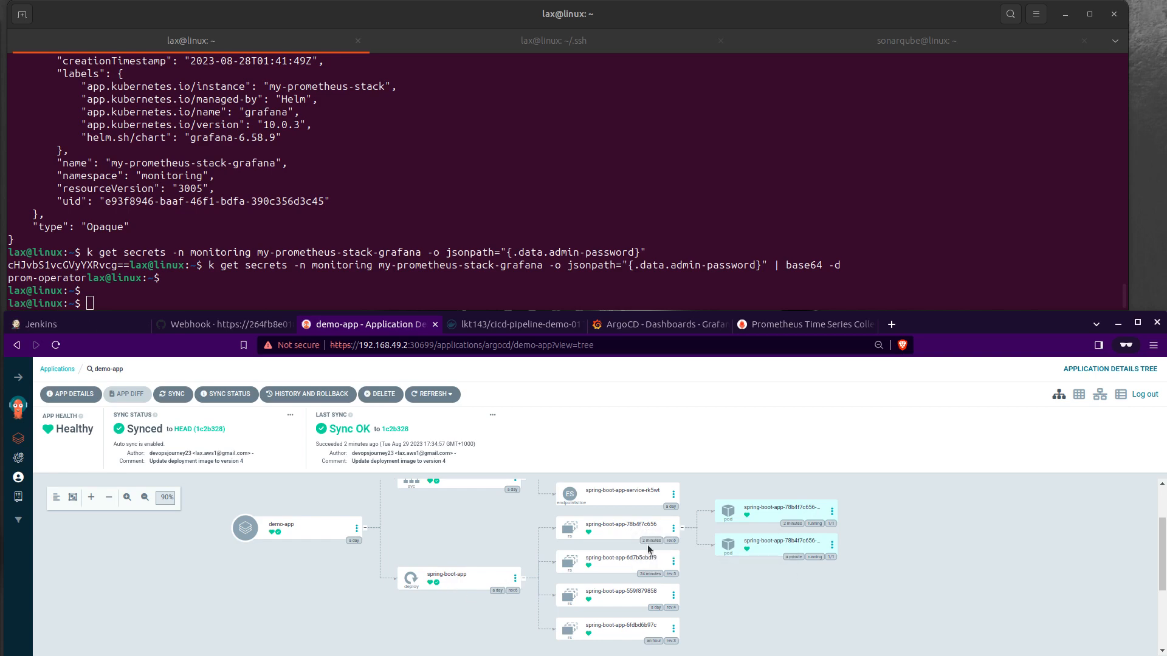
Step: Inspect the newest spring-boot-app ReplicaSet's live manifest, highlight its container image reference, and close the details
left_click(632, 532)
scroll(628, 532, "down", 10)
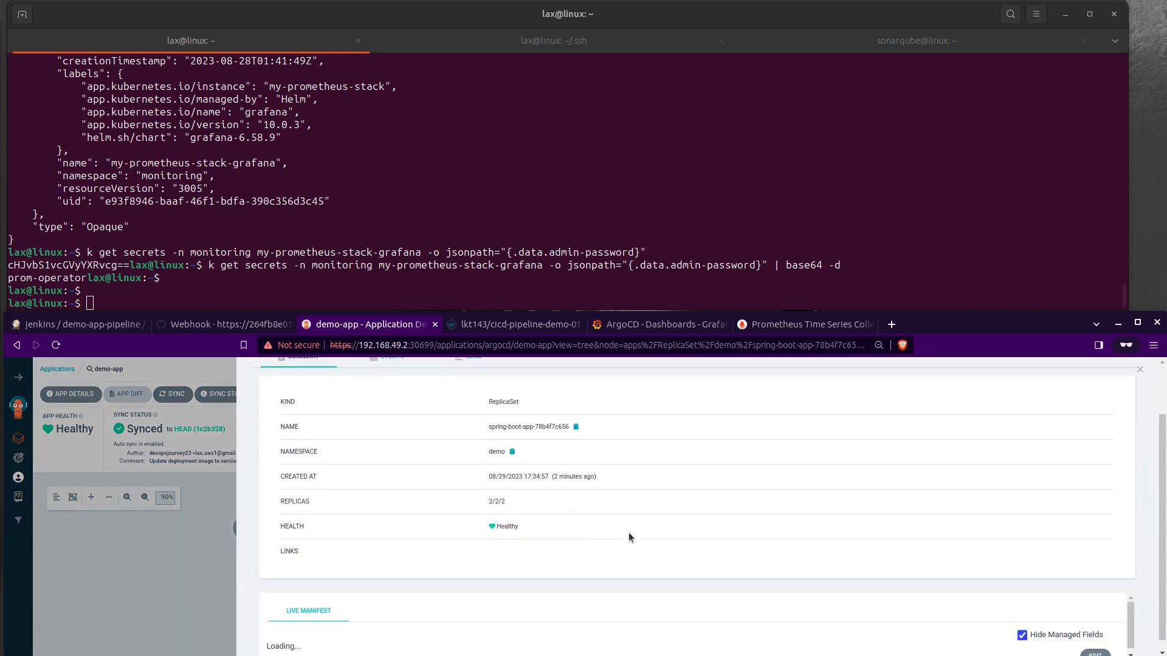
scroll(627, 537, "down", 5)
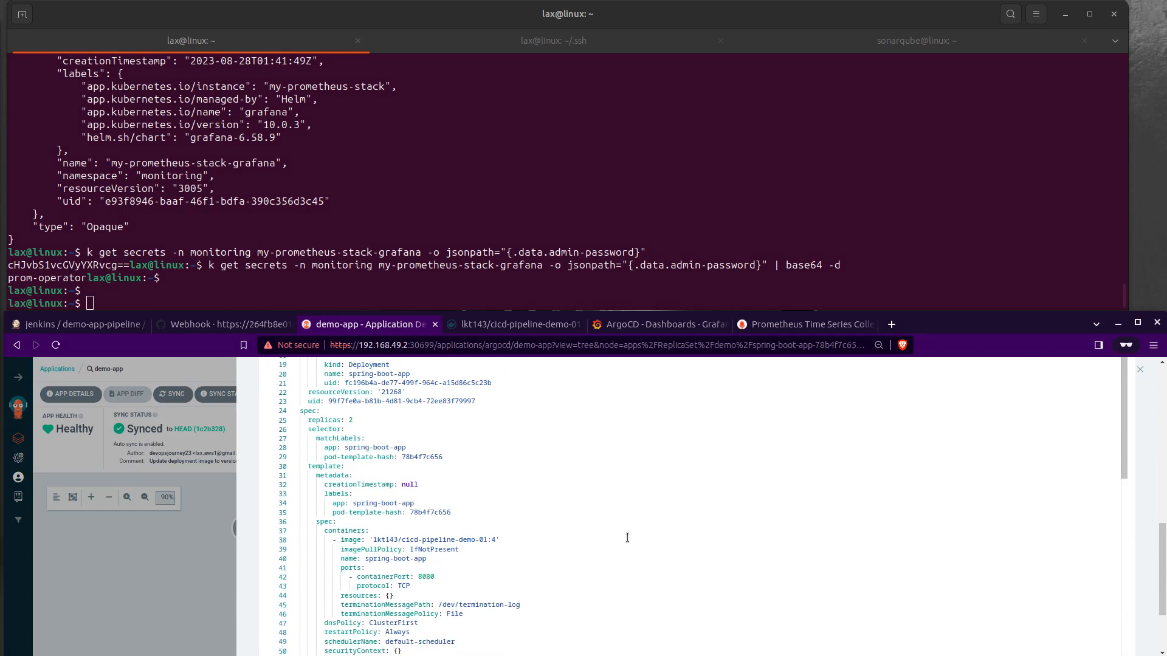
left_click_drag(512, 541, 368, 539)
left_click(1140, 369)
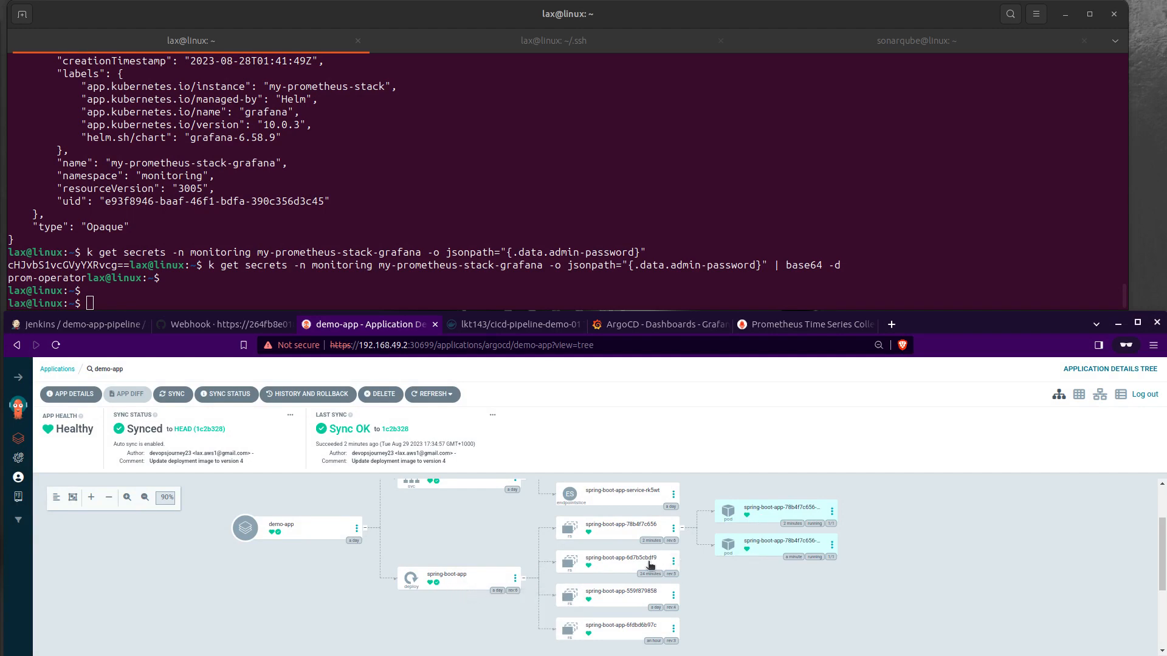
Step: Reload the cicd-pipeline-demo-01 tags page on Docker Hub, check tag 4's last pull time, and open its image layer details
left_click(500, 330)
scroll(515, 485, "up", 3)
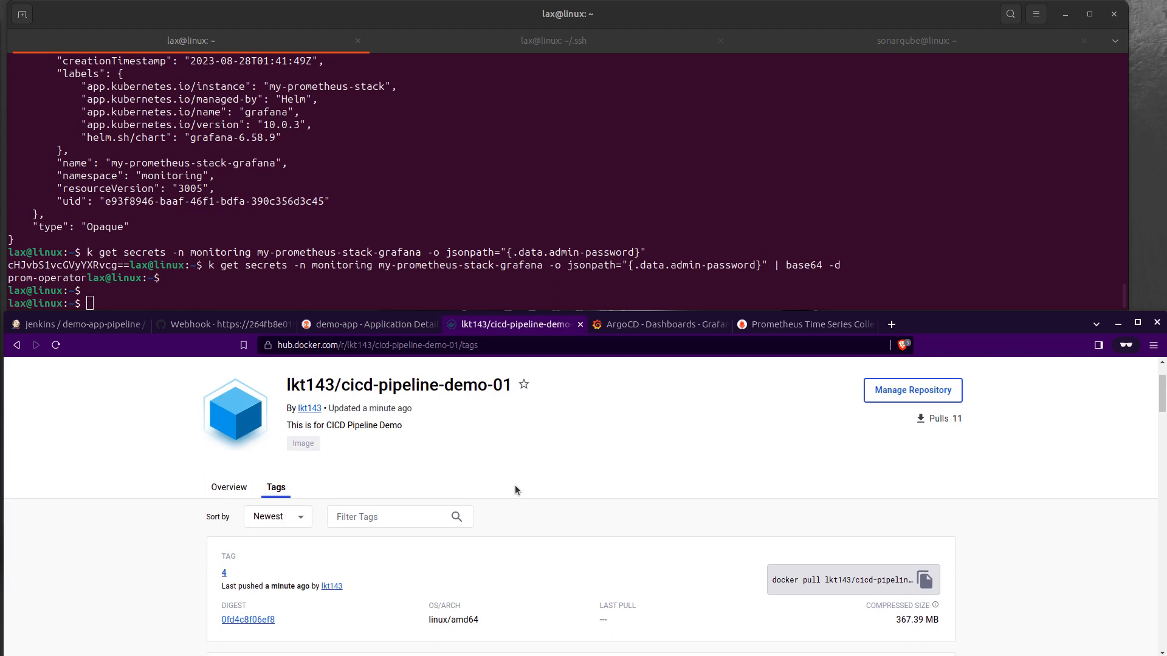
left_click(505, 346)
key("Return")
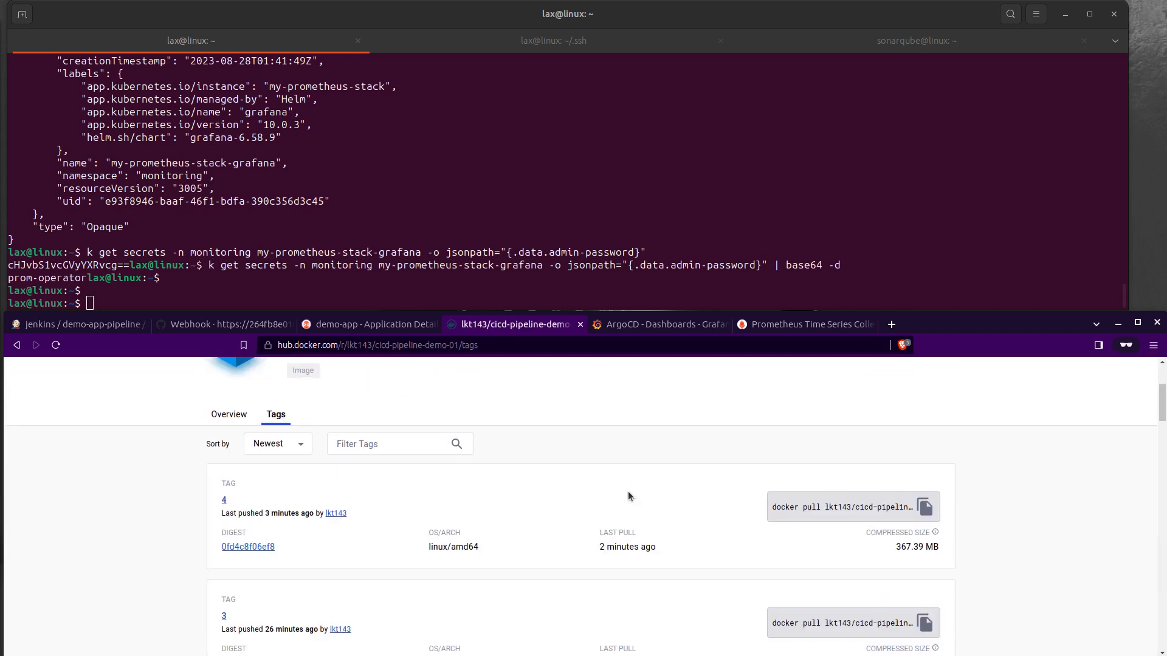
scroll(625, 493, "down", 2)
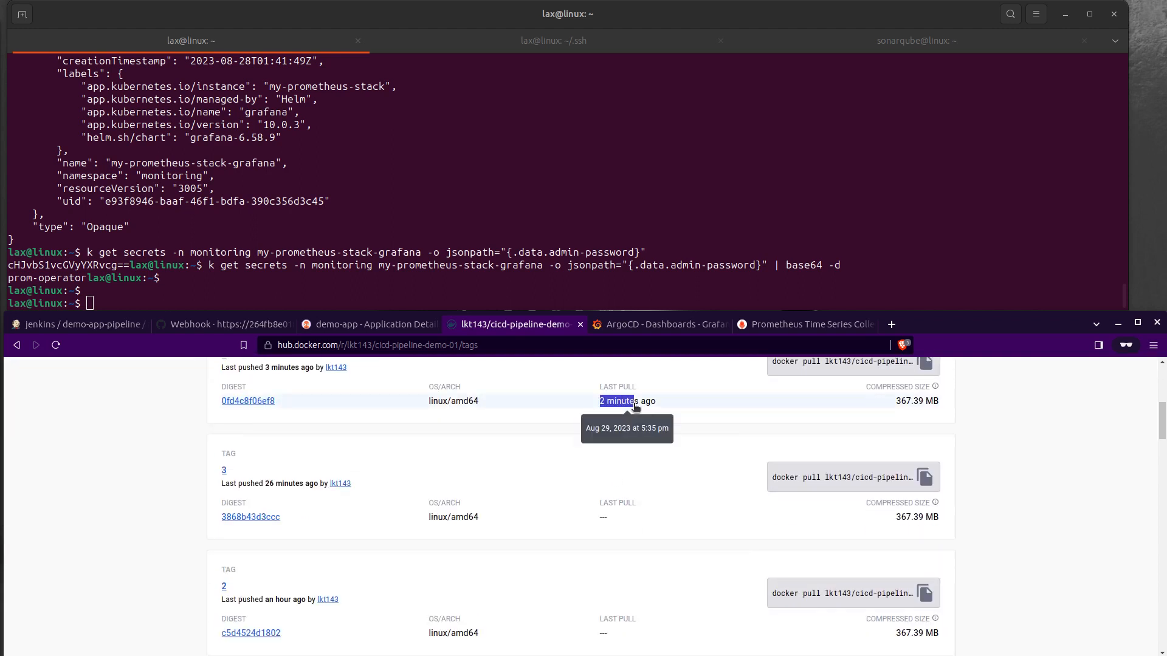
left_click(601, 404)
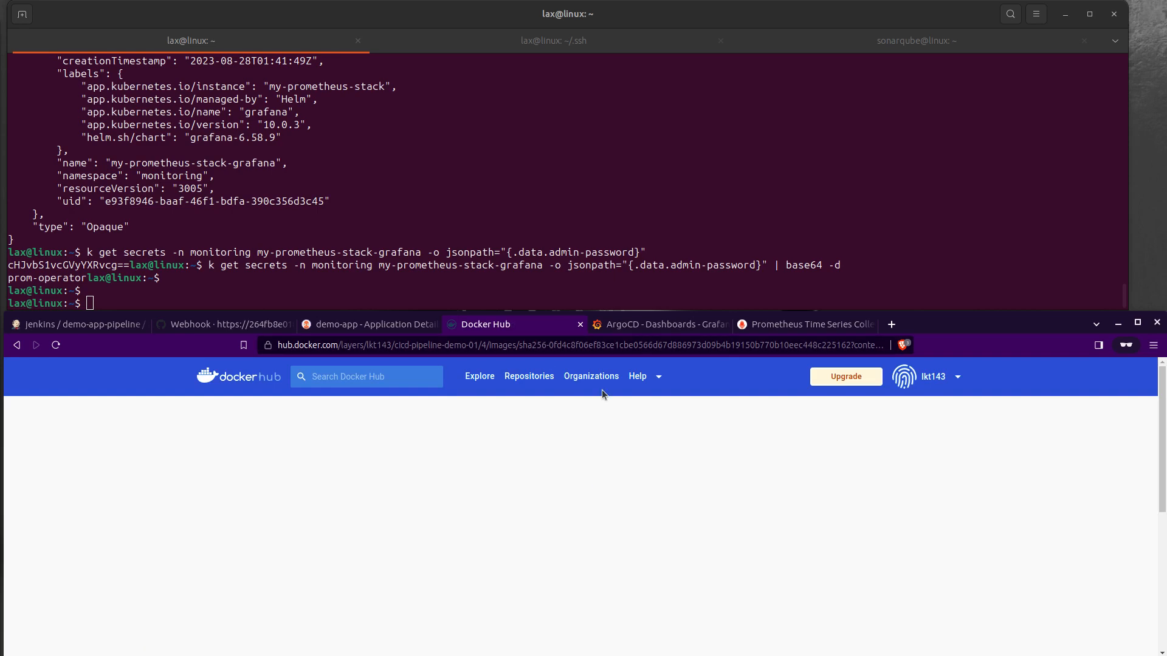
Step: Recheck demo-app in Argo CD and review the Build and Push Docker Image stage of demo-app-pipeline run 4 in Jenkins
left_click(348, 329)
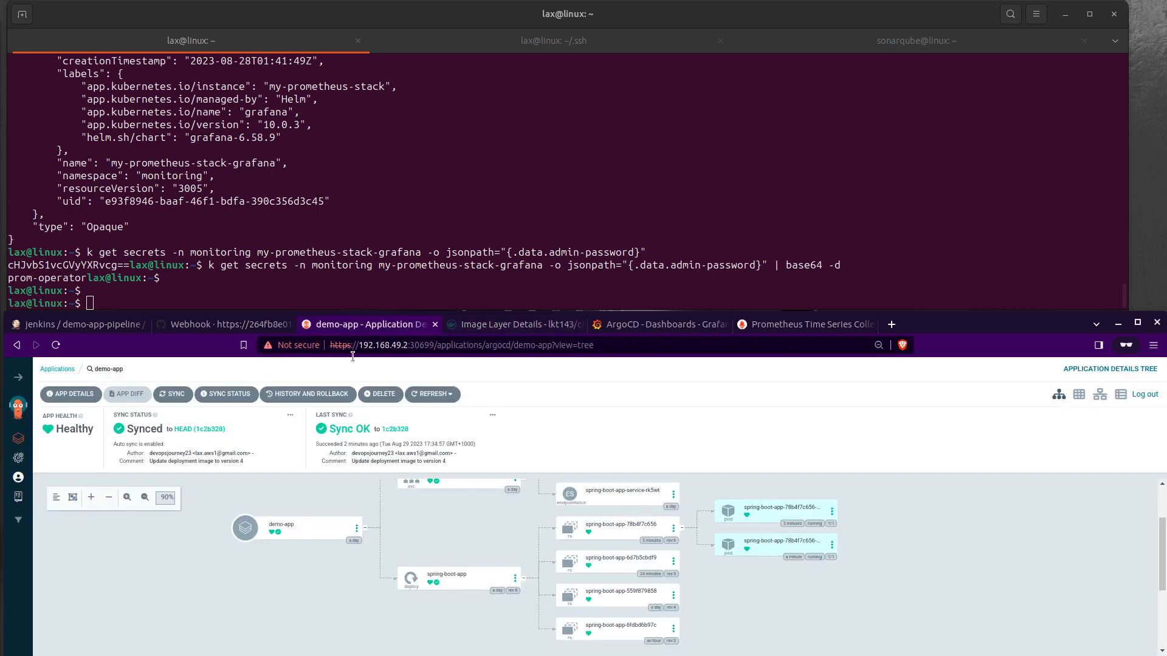
scroll(494, 599, "down", 2)
left_click(93, 325)
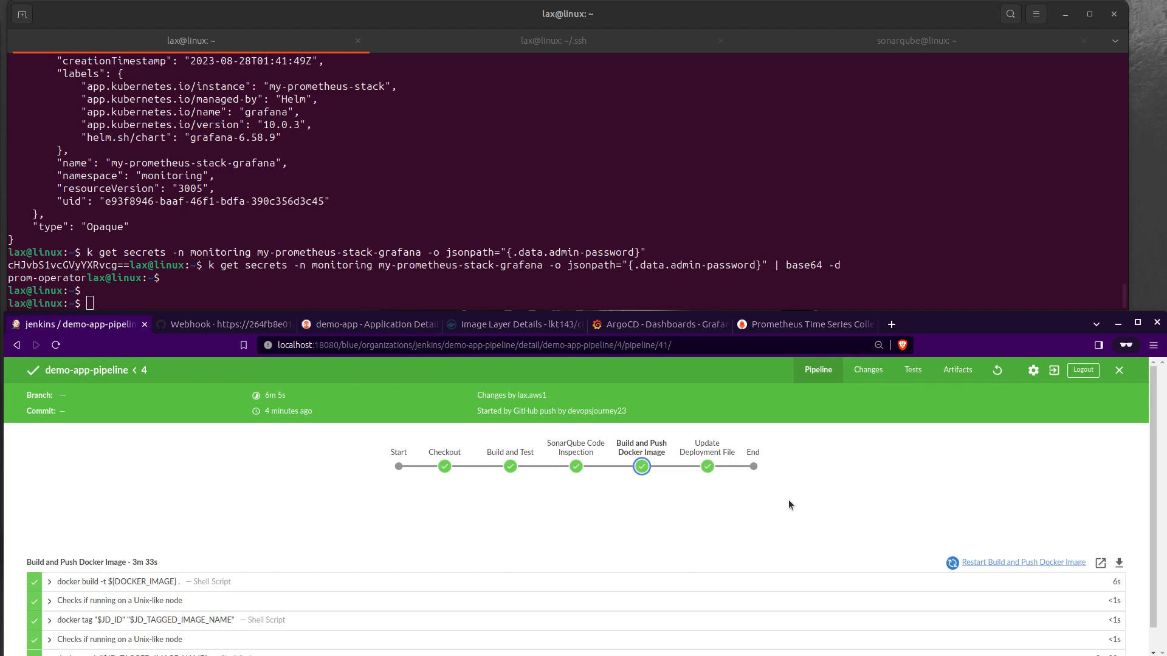
scroll(767, 506, "down", 1)
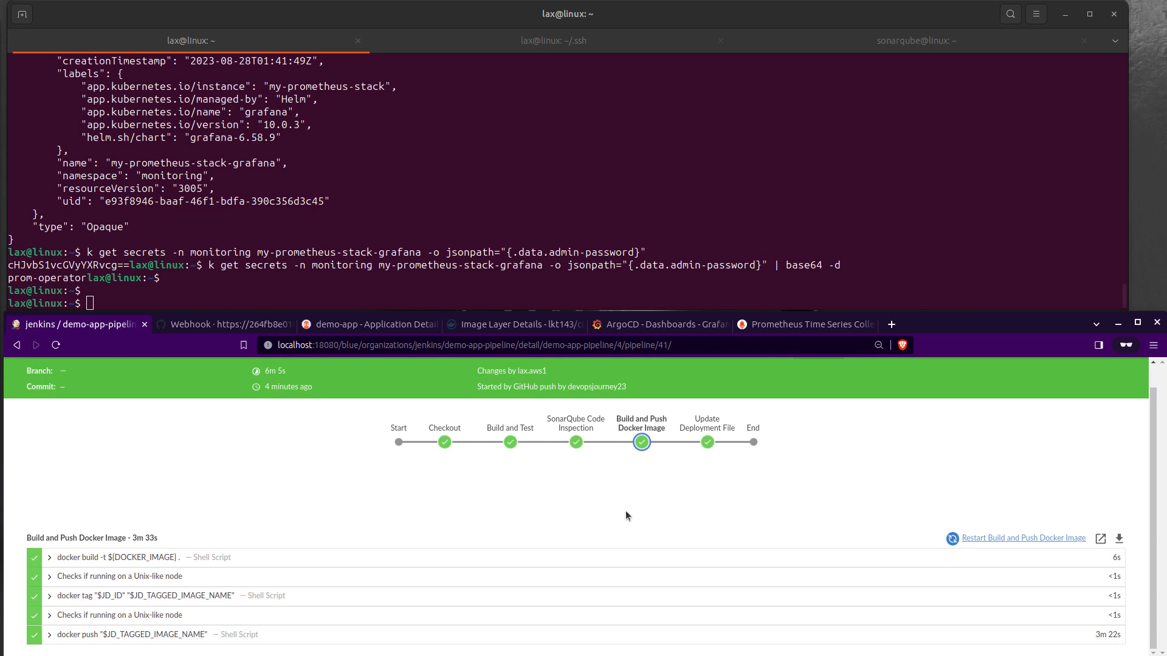